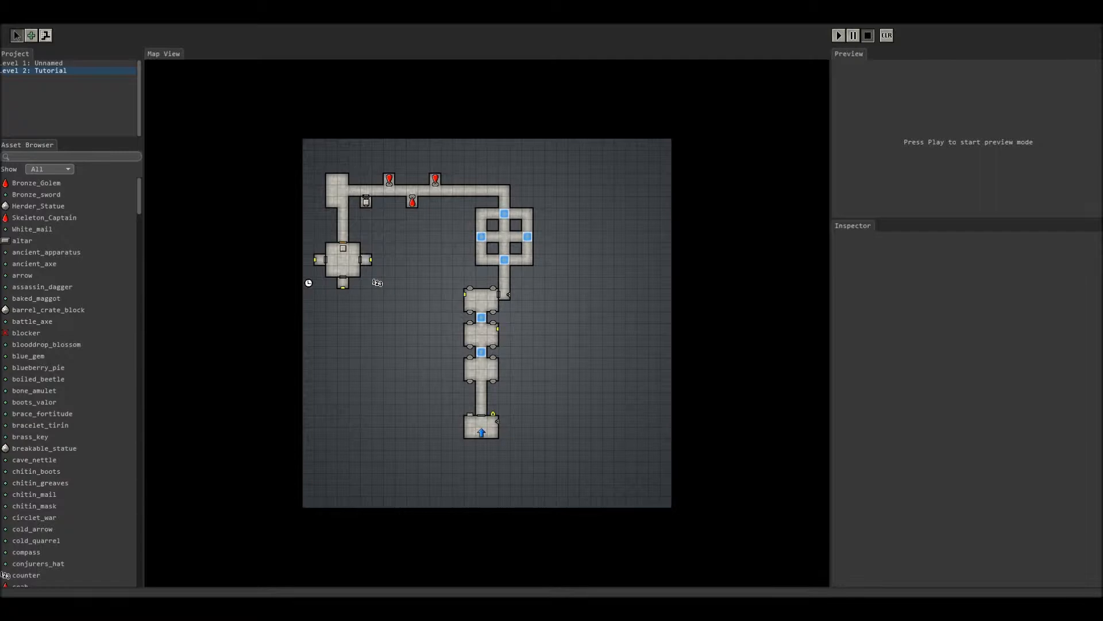
Step: Start a playtest and pick up the Ornate Key from the wall niche
key("F5")
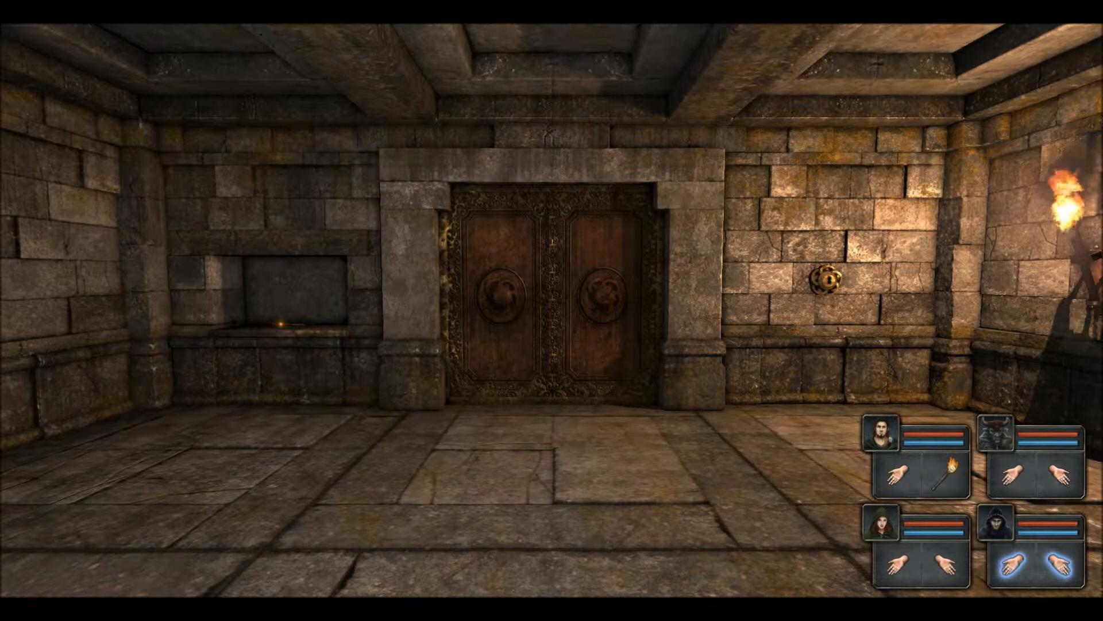
key("e")
key("q")
key("d")
key("a")
key("a")
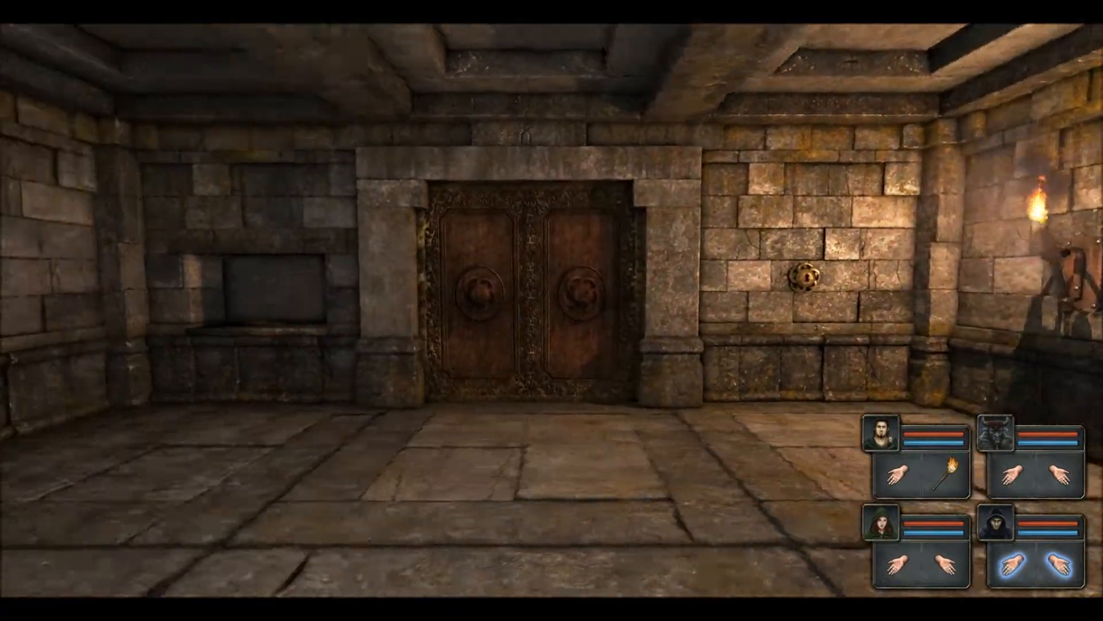
key("w")
left_click(534, 376)
Step: Walk past the door and drop the Ornate Key into the alcove
key("s")
key("d")
key("d")
key("d")
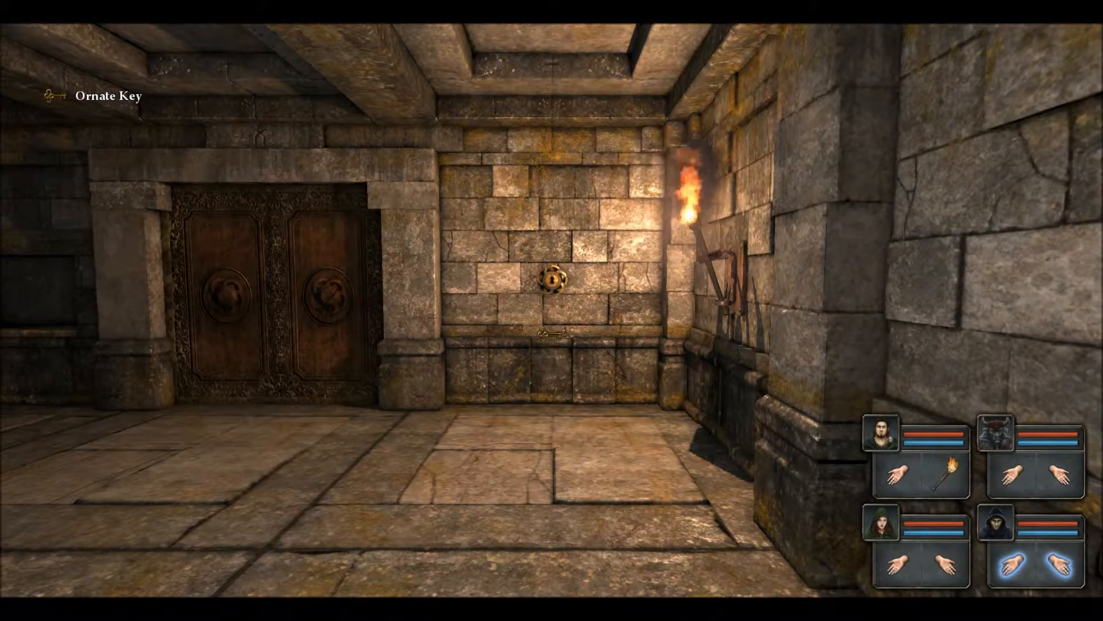
key("w")
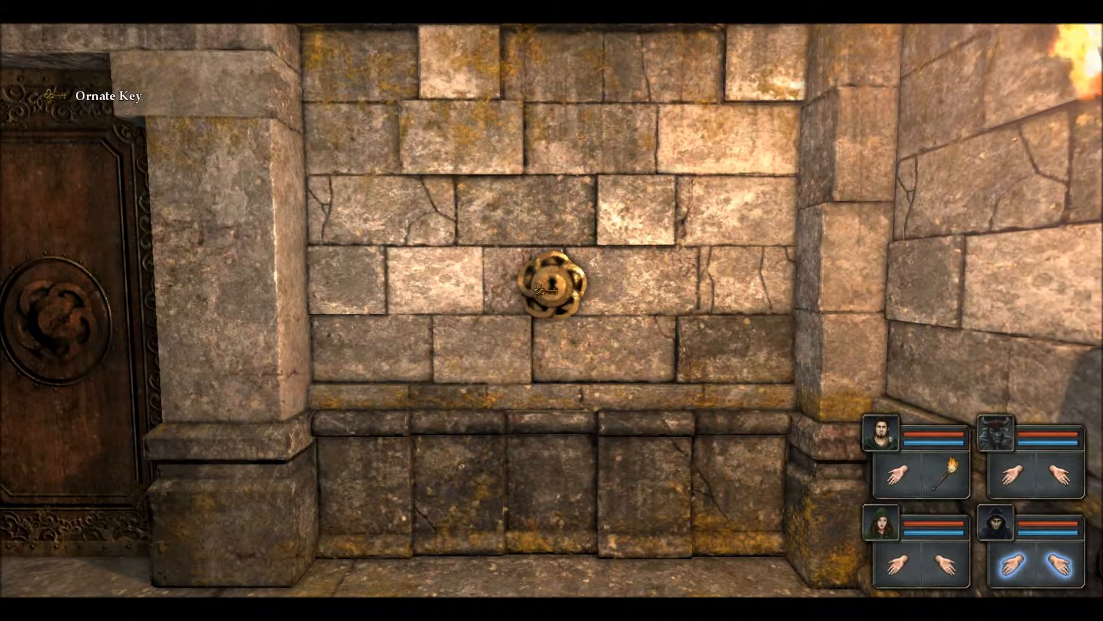
key("q")
key("w")
key("w")
key("e")
left_click(553, 321)
Step: Take the wall torch and use it on the ornate wall lock
key("e")
key("w")
key("w")
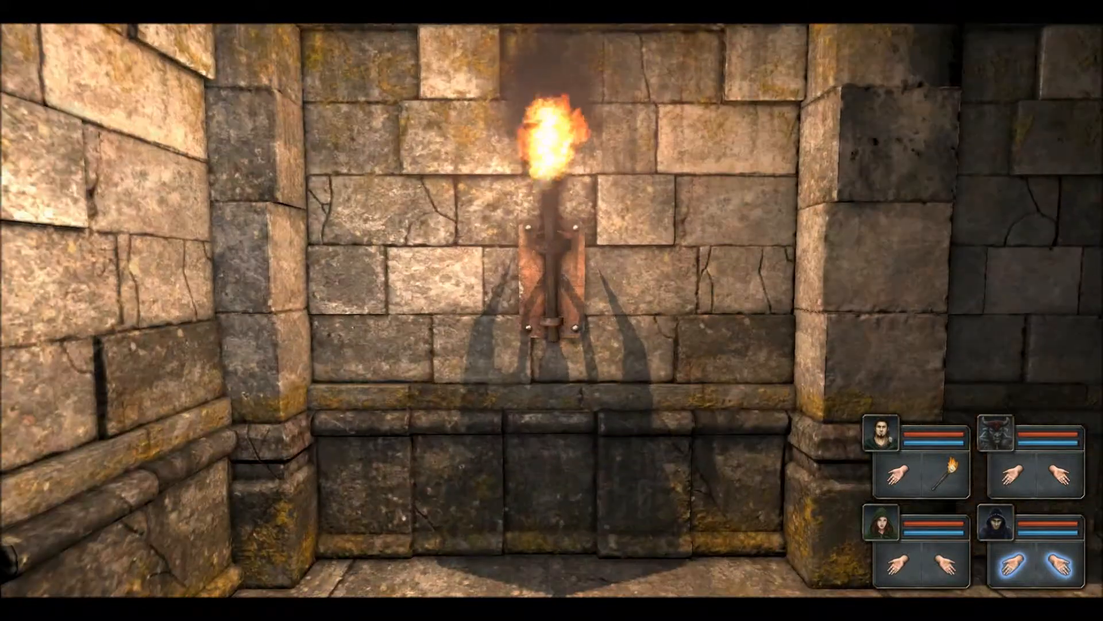
left_click(551, 278)
key("e")
key("q")
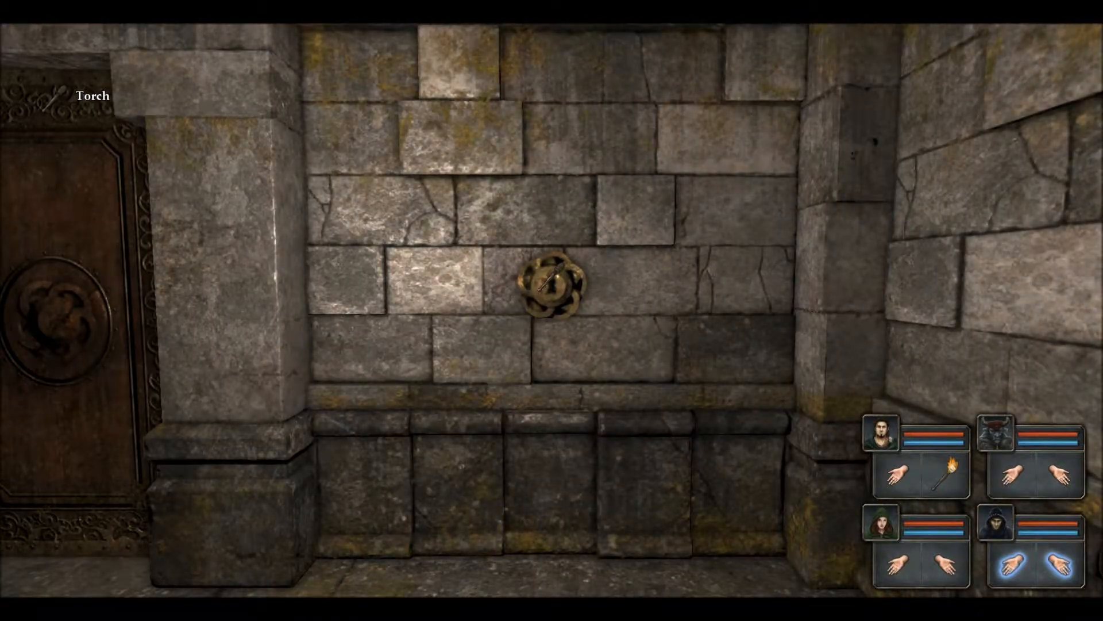
left_click(550, 281)
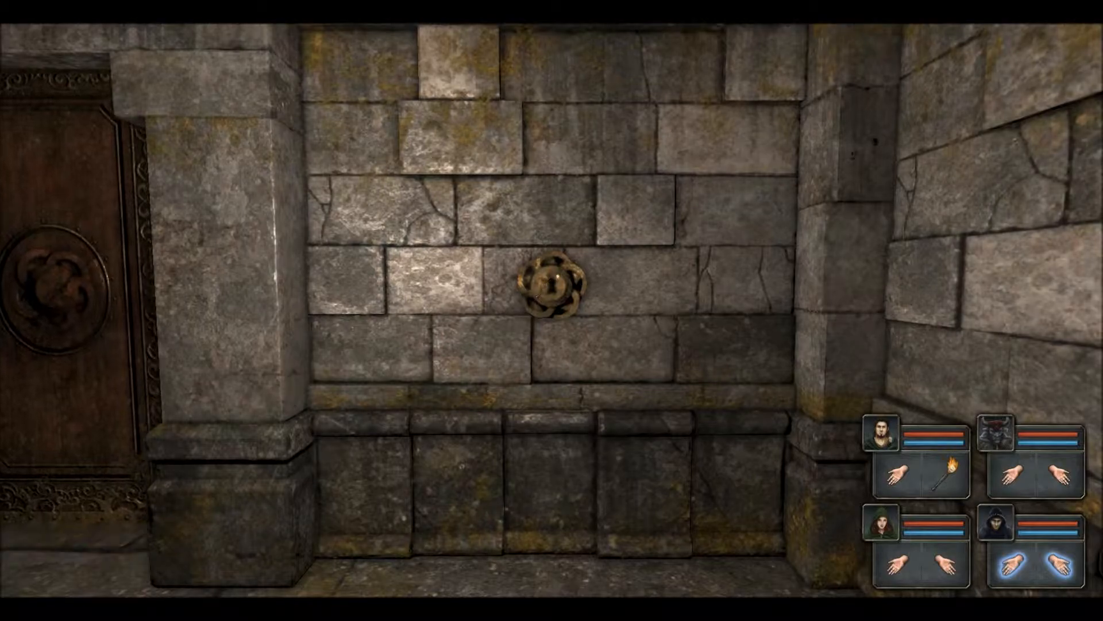
Step: Walk through the opened doorway to check the lock, then exit play mode
key("q")
key("w")
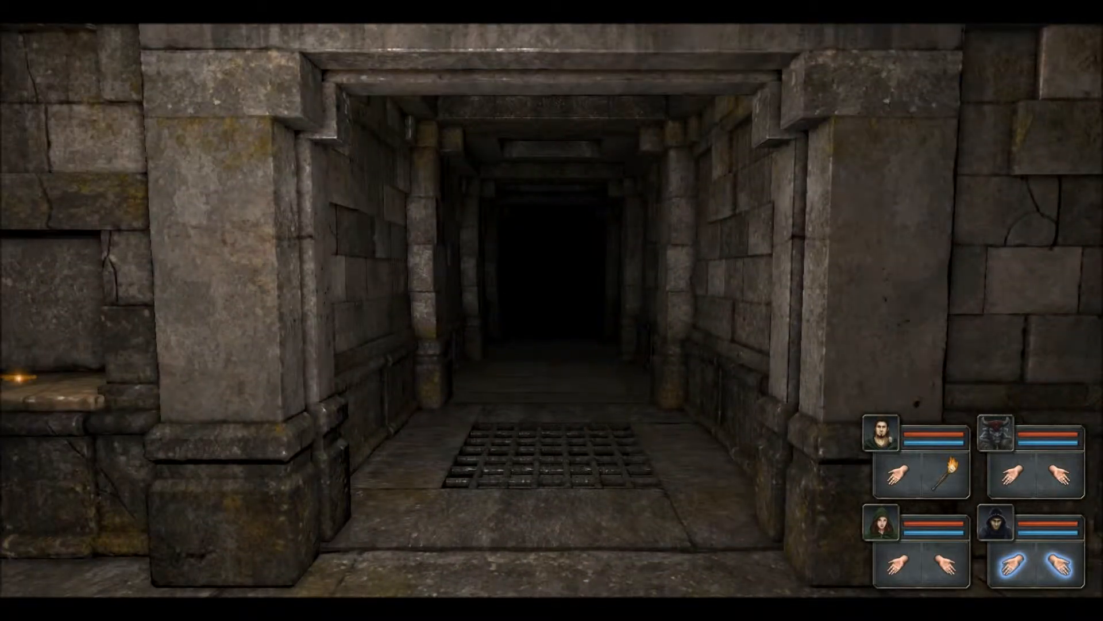
key("e")
key("w")
key("q")
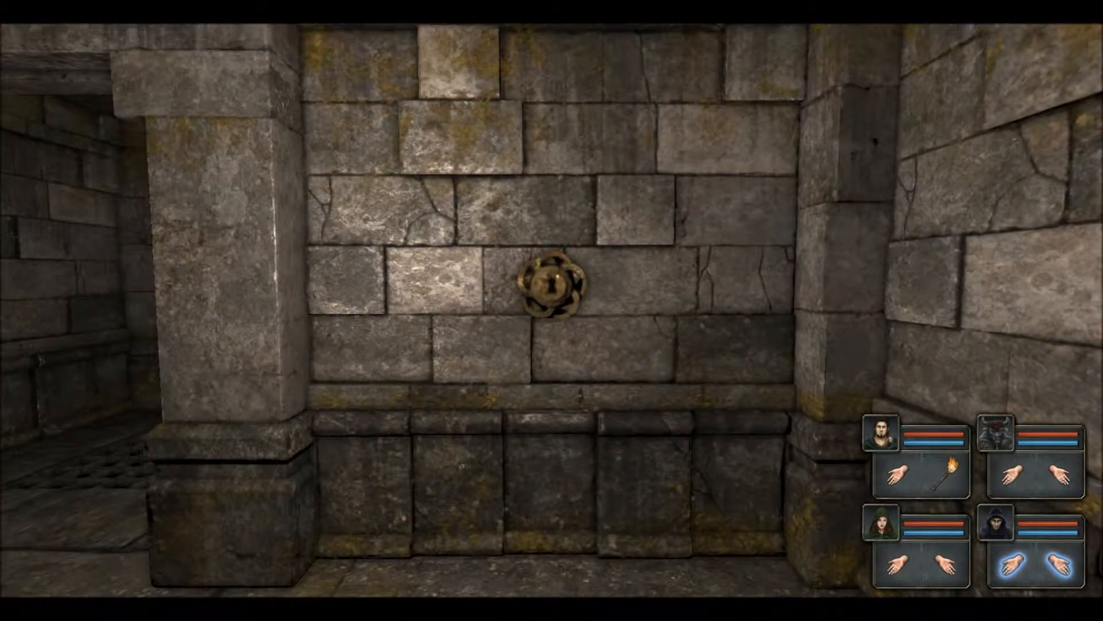
key("e")
key("Escape")
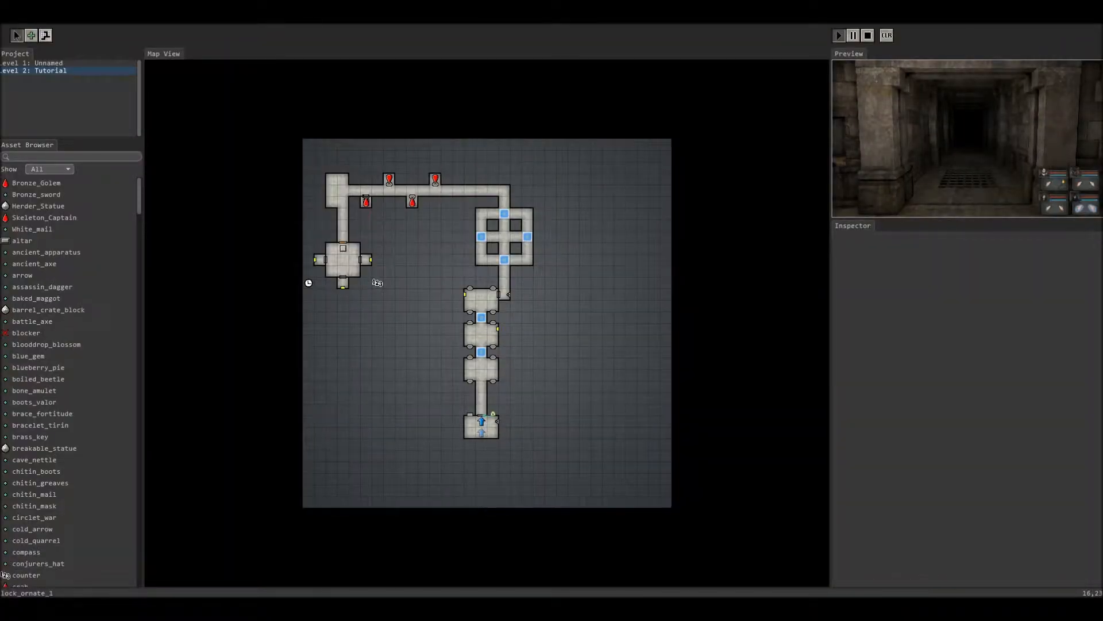
left_click(493, 414)
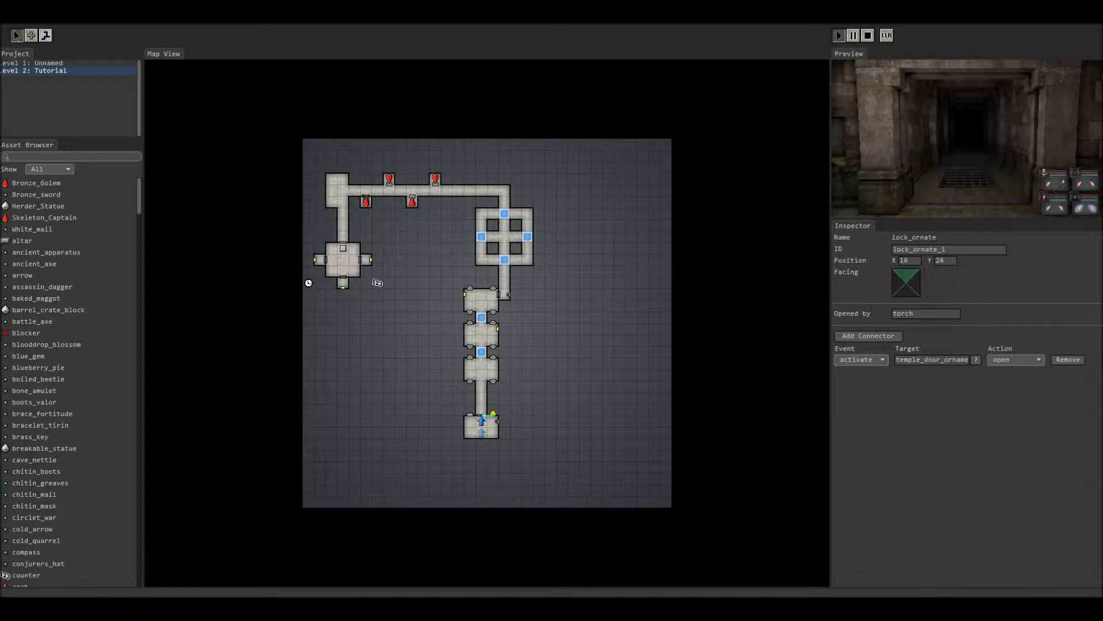
left_click(925, 313)
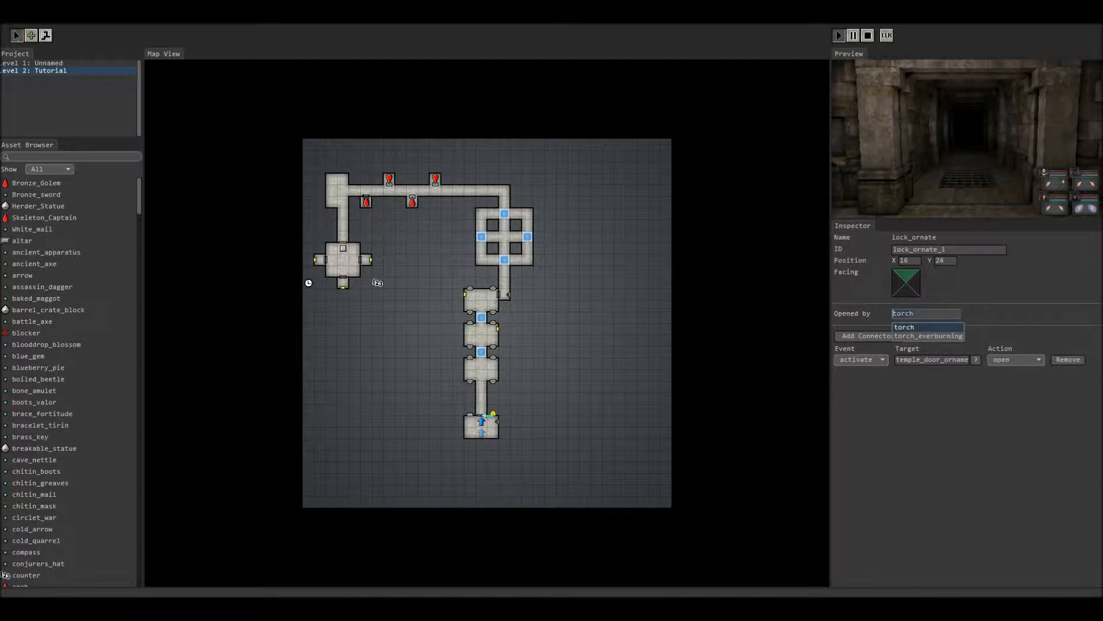
key("BackSpace")
key("BackSpace")
key("BackSpace")
key("BackSpace")
key("BackSpace")
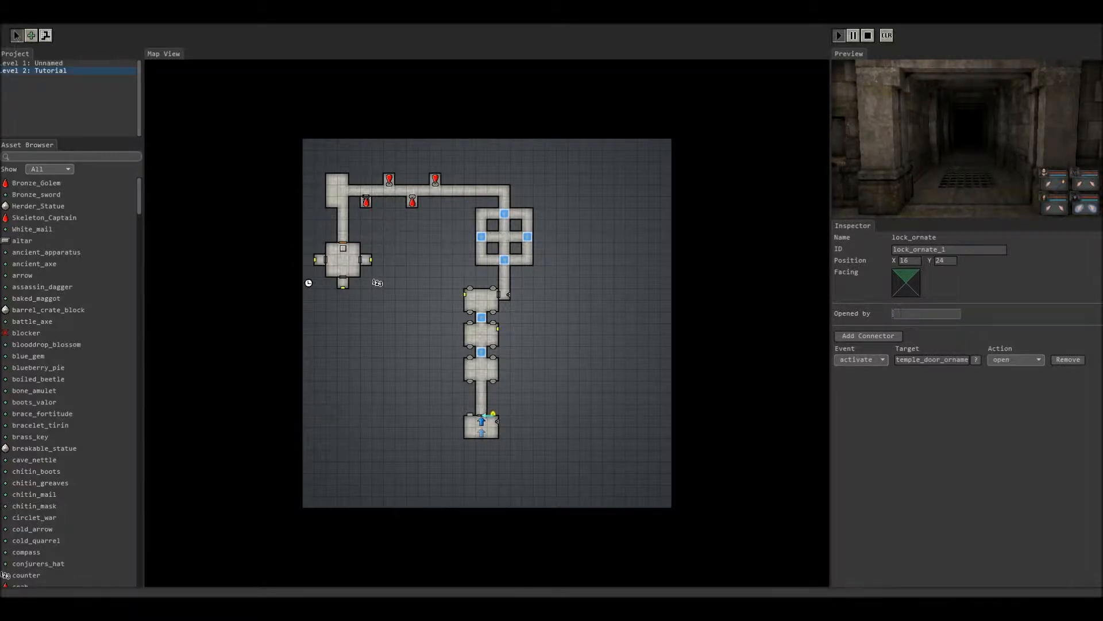
type("hel")
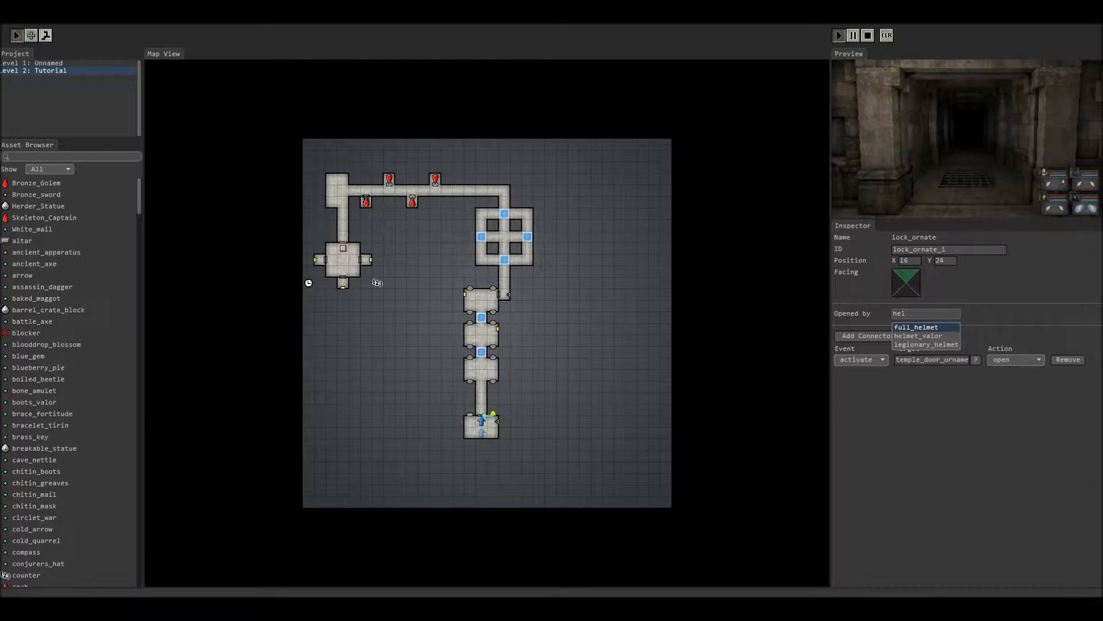
key("Return")
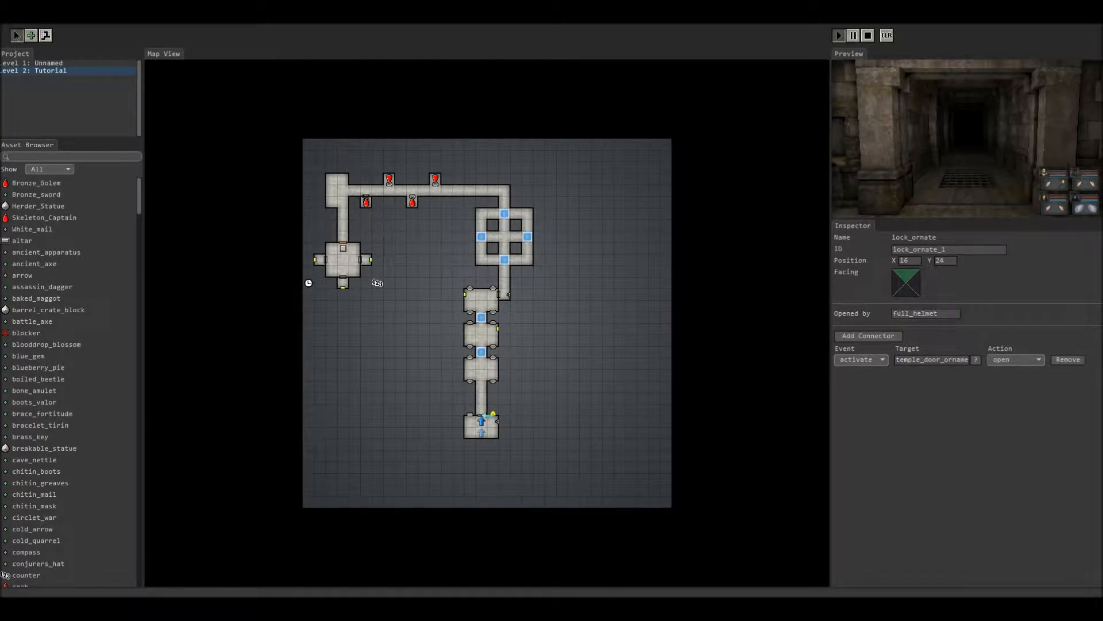
double_click(906, 312)
type("torch")
key("Return")
left_click(597, 363)
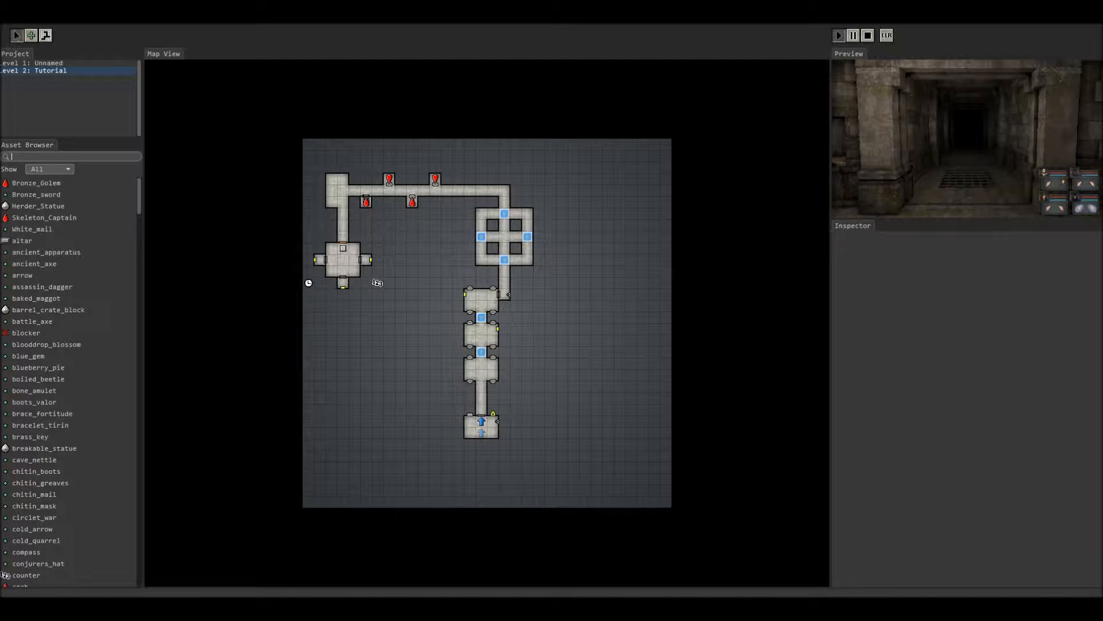
Step: Place a temple_wall_text object on the bottom room's west wall
type("text")
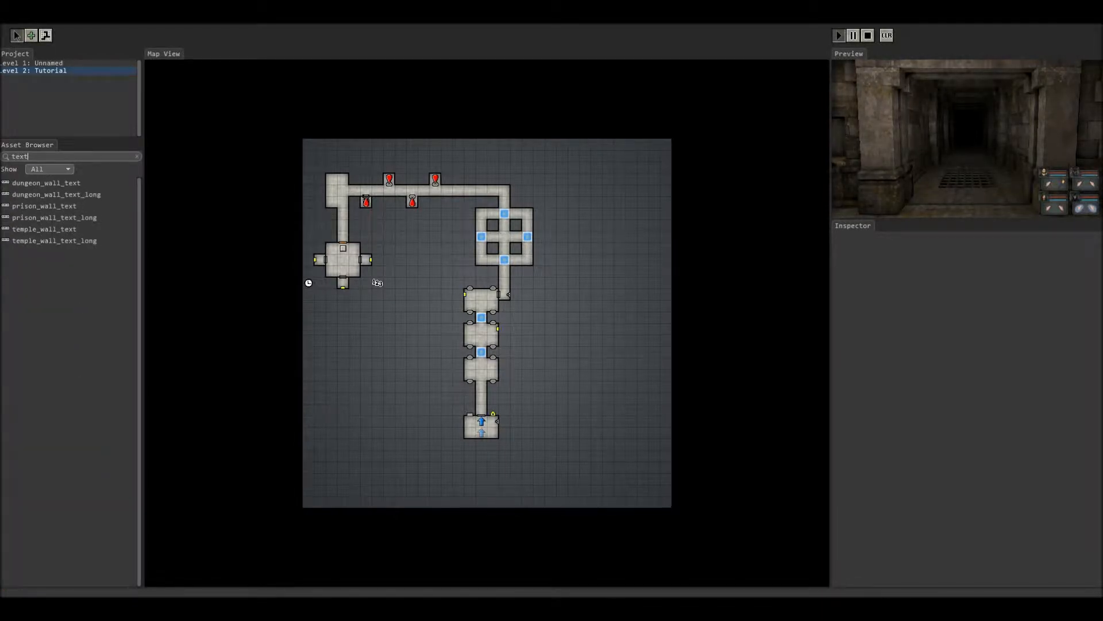
left_click(44, 230)
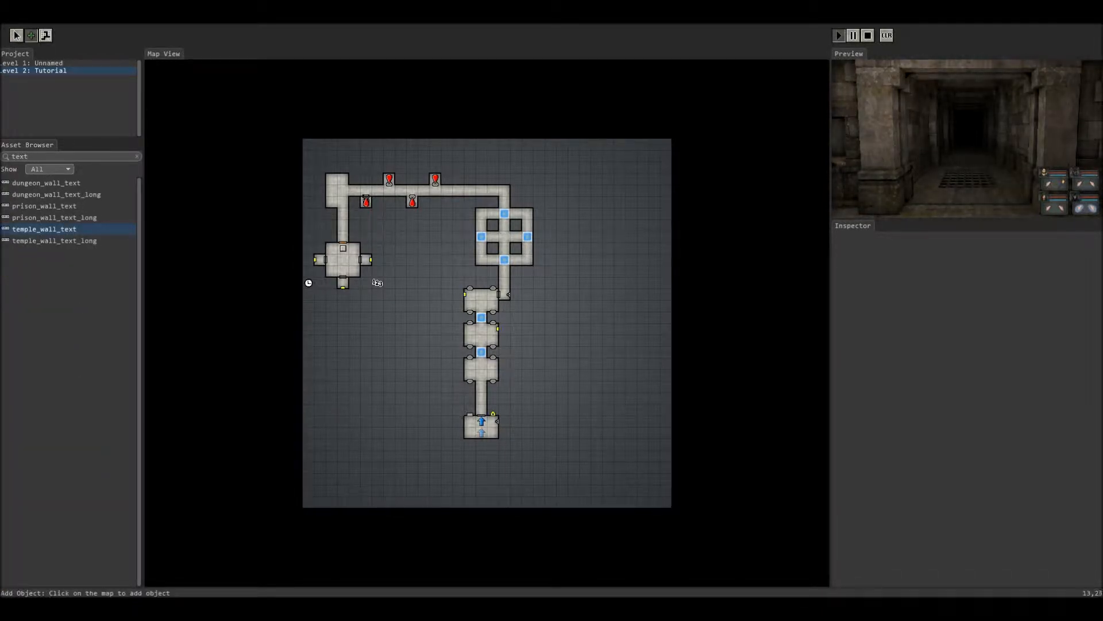
key("Escape")
Step: Set the wall text to 'THe enlighted lock shall unbar the way' and apply it
left_click(463, 421)
left_click(942, 325)
type("THe enlighted ")
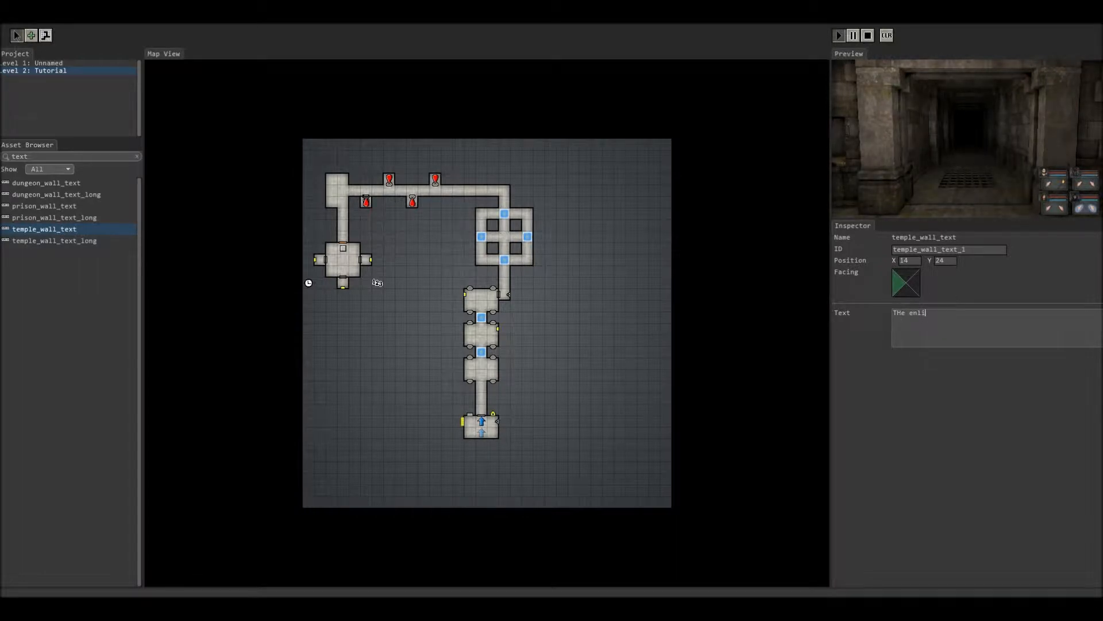
type("lock Mhall unbar thew way")
left_click(1034, 313)
key("BackSpace")
left_click(520, 428)
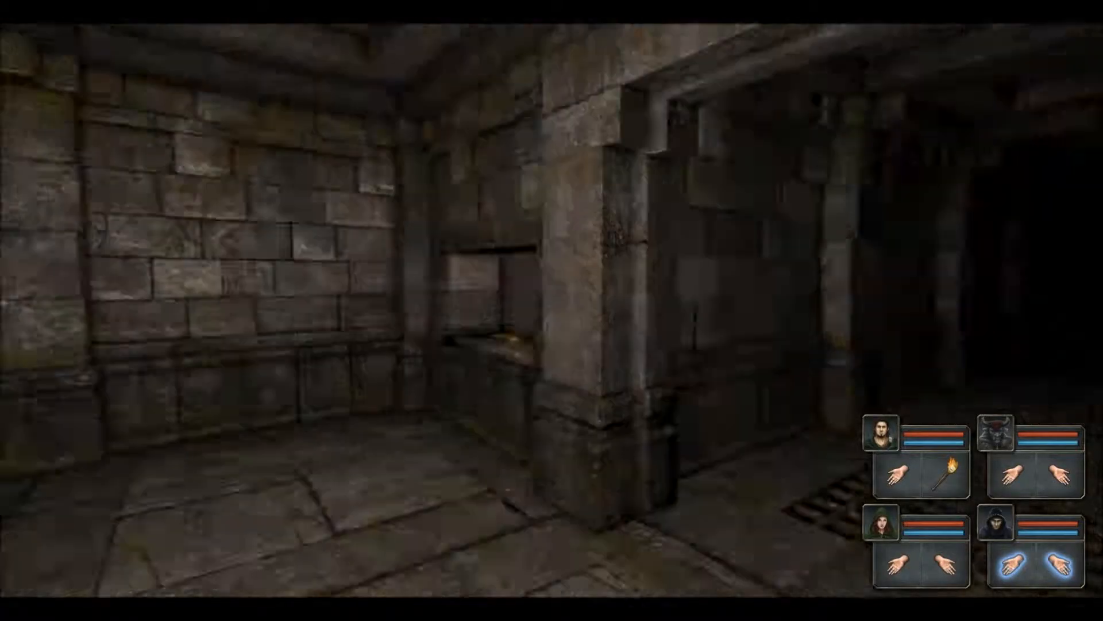
key("q")
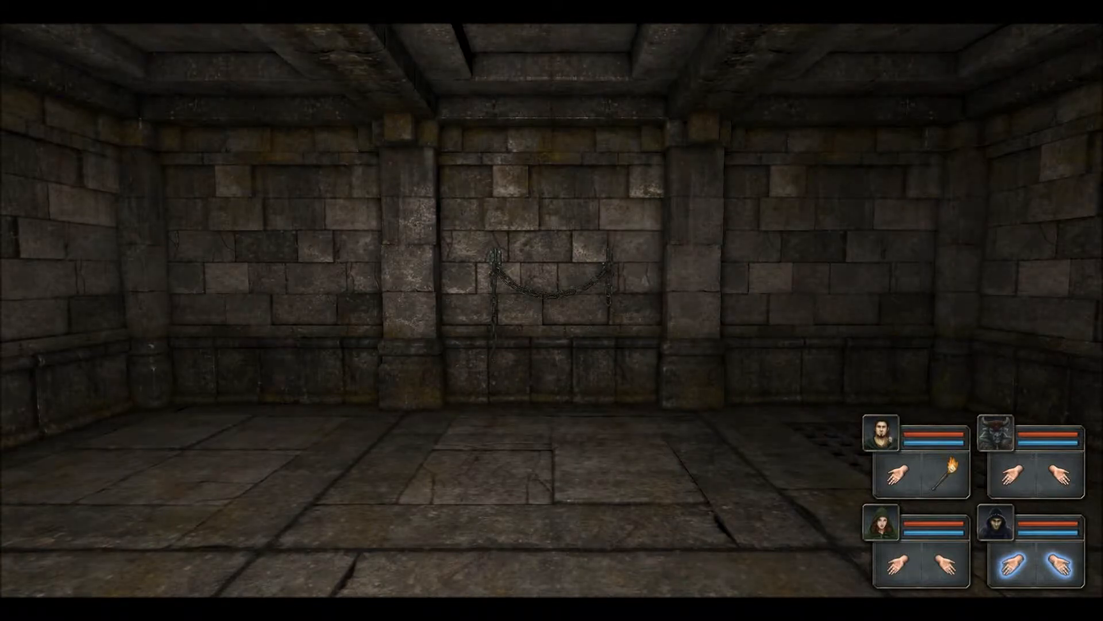
key("e")
key("e")
key("q")
key("q")
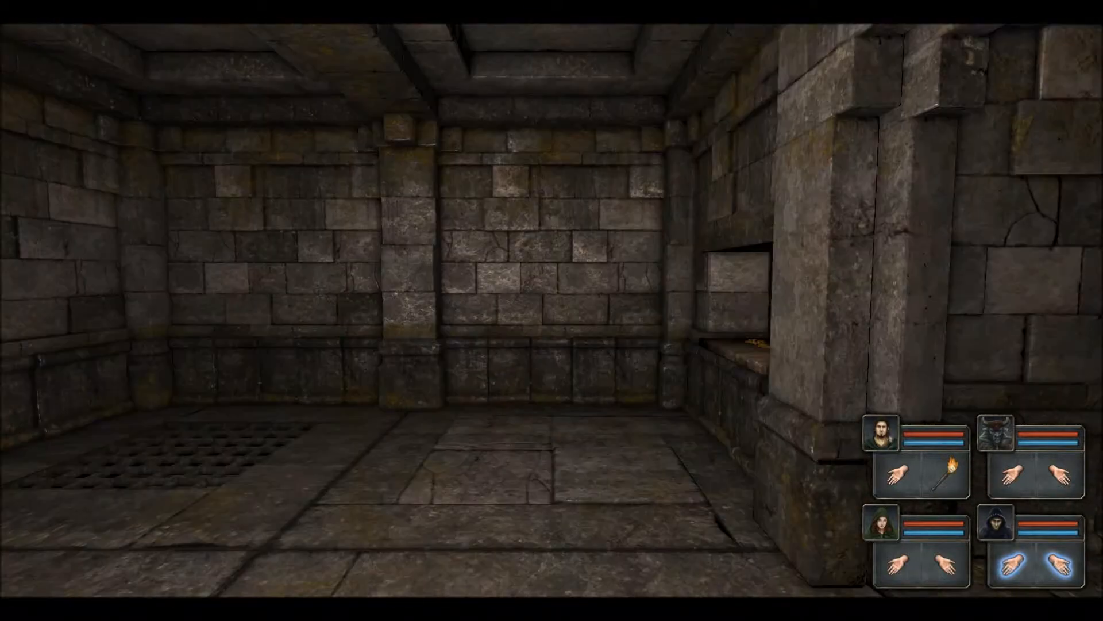
key("e")
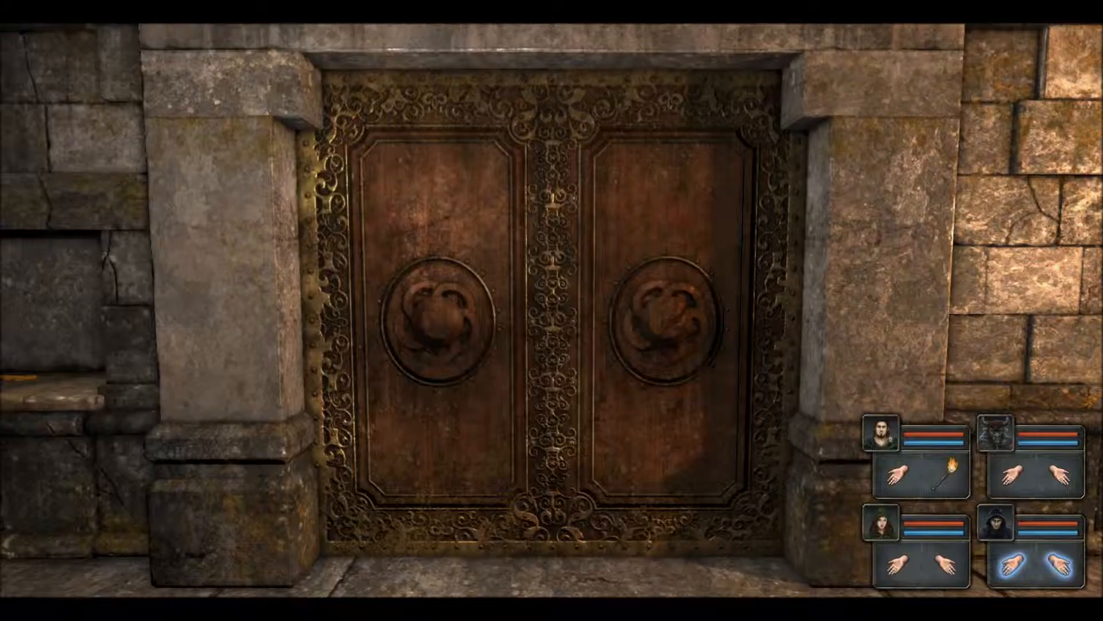
key("q")
key("w")
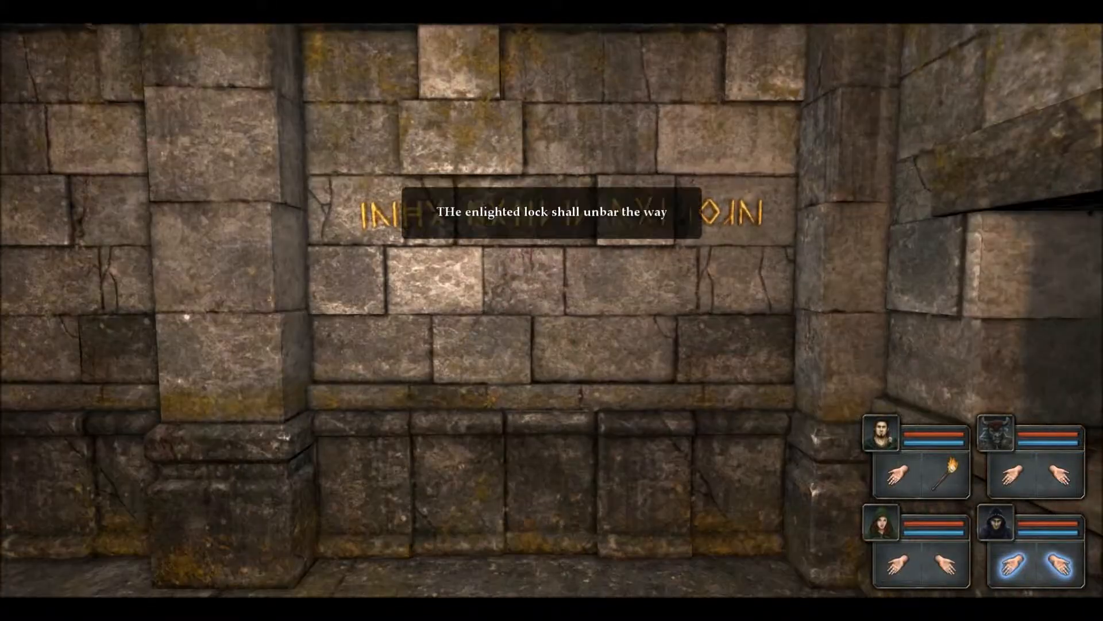
key("e")
key("e")
key("w")
key("q")
key("a")
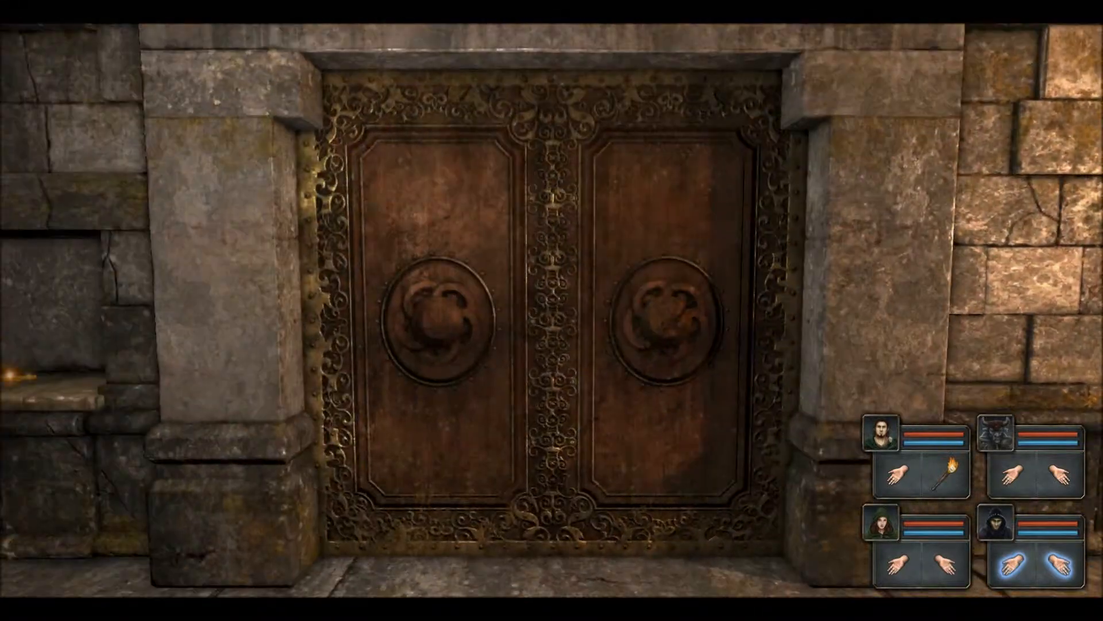
key("q")
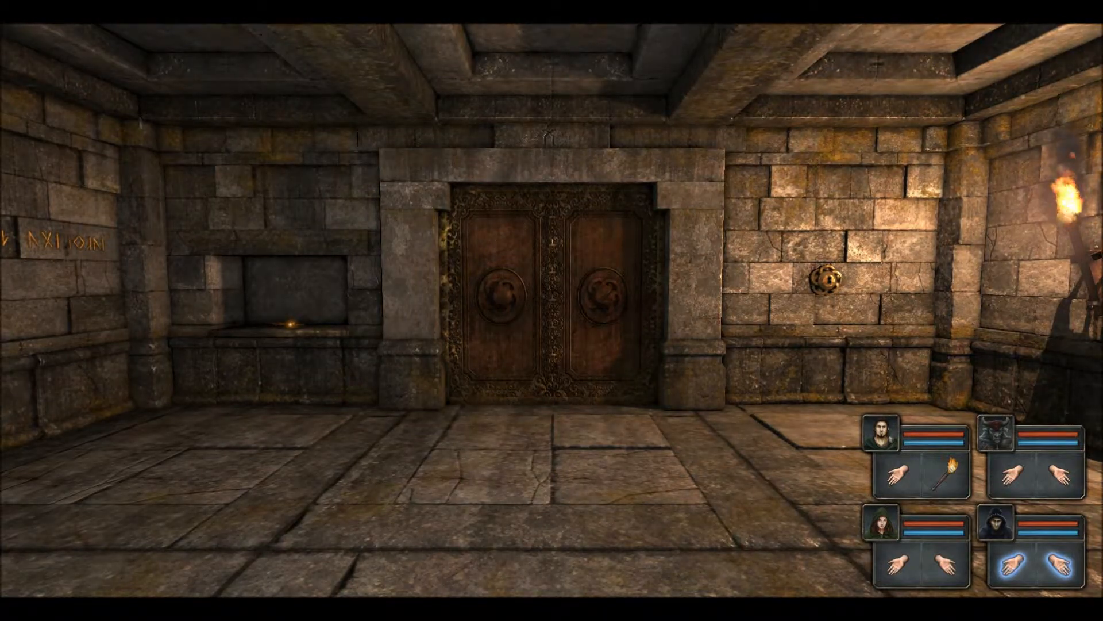
key("w")
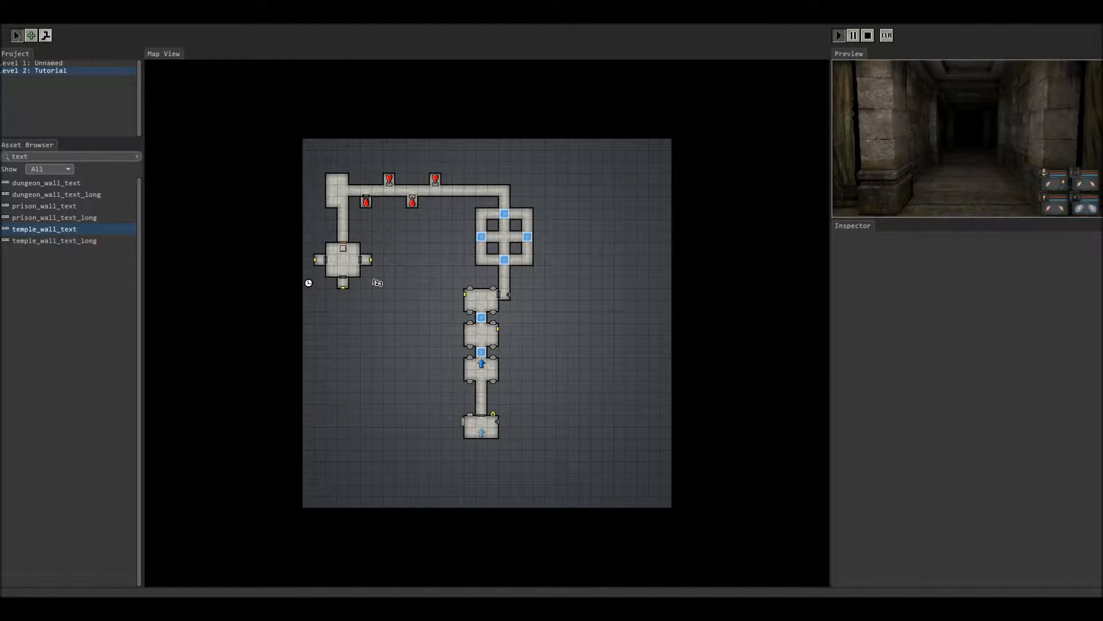
Step: Select the corridor teleporter, then turn the party around in the preview
left_click(482, 352)
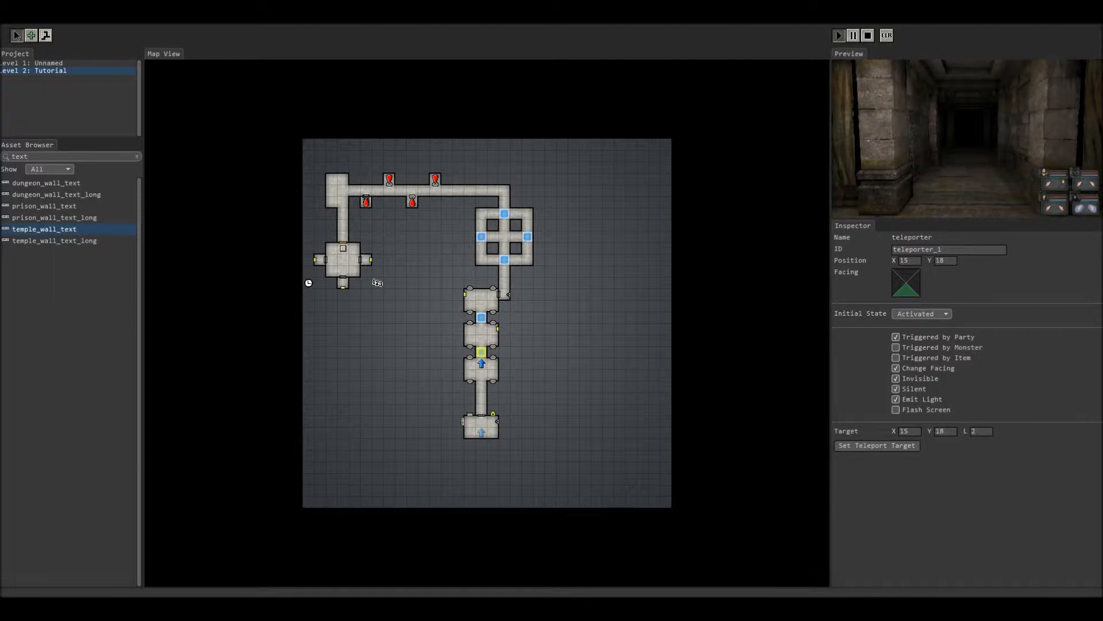
left_click(967, 139)
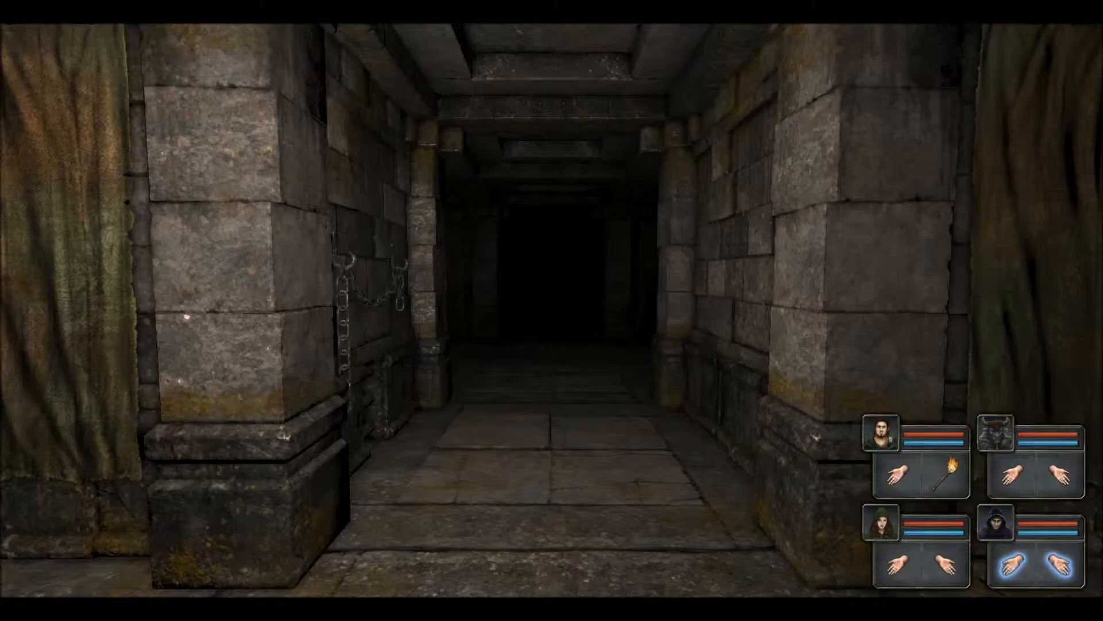
key("w")
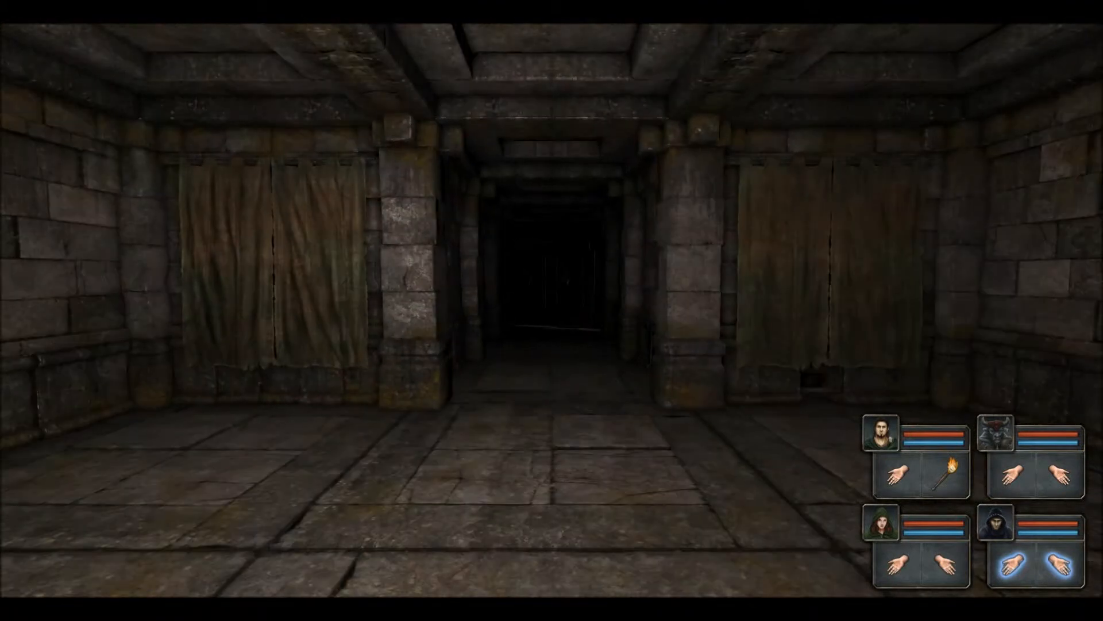
key("q")
key("q")
key("e")
key("e")
key("q")
key("q")
Step: Walk through the corridor into the curtained rooms, then leave full-screen play
key("w")
key("w")
key("w")
key("q")
key("q")
key("w")
key("w")
key("w")
key("w")
key("q")
key("q")
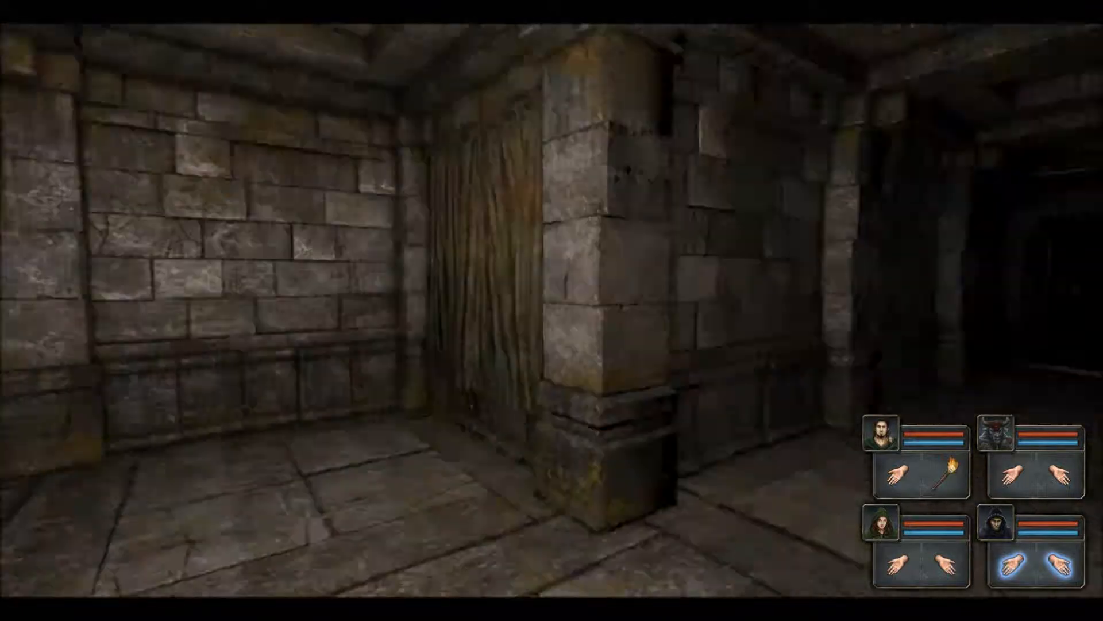
key("w")
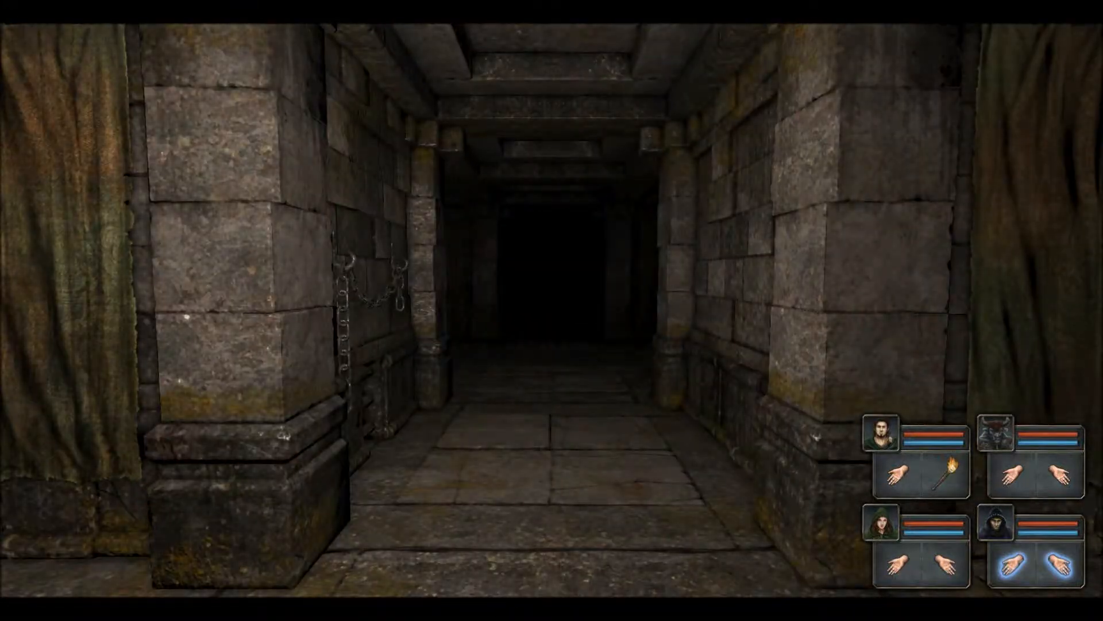
key("Escape")
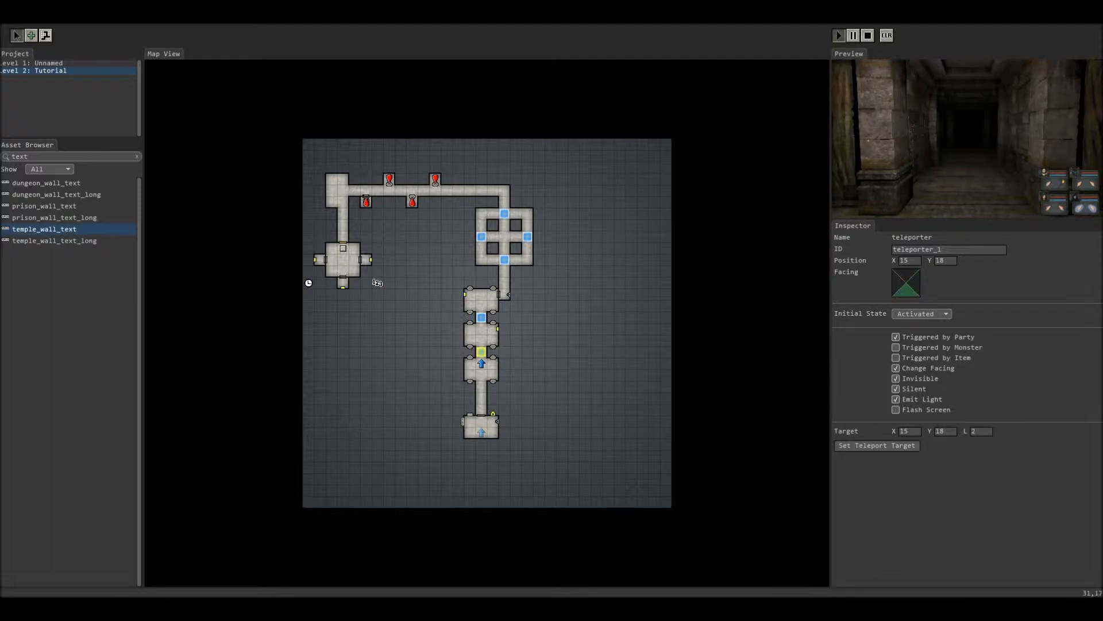
Step: Look around in the preview and move teleporter_1 back to 15,18
left_click(967, 138)
key("Up")
key("Up")
key("w")
key("e")
key("e")
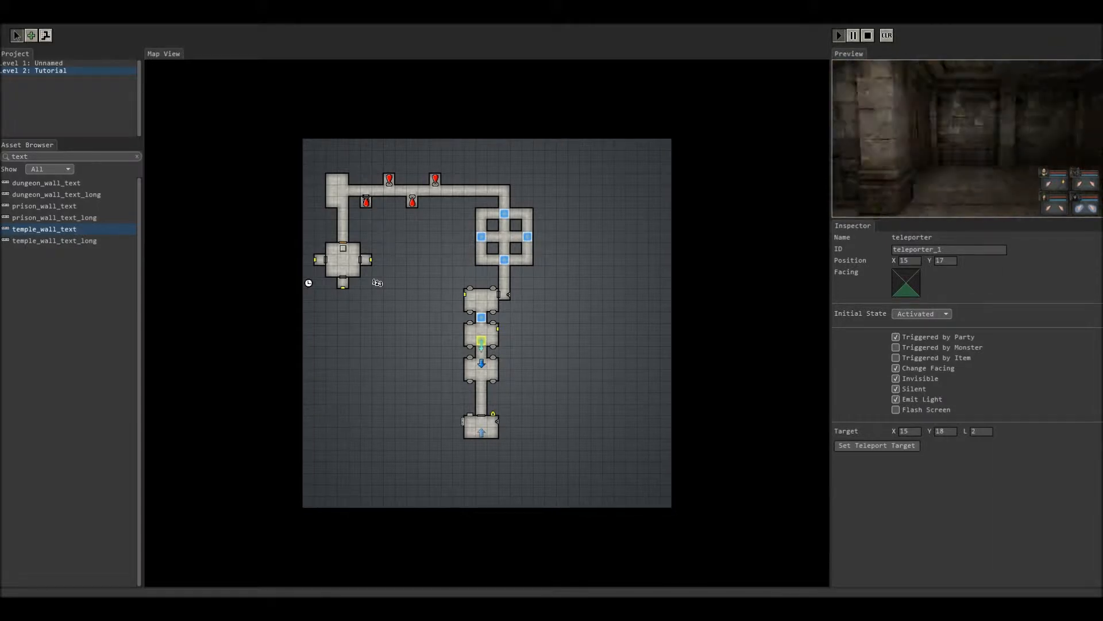
key("e")
key("q")
left_click_drag(482, 340, 482, 352)
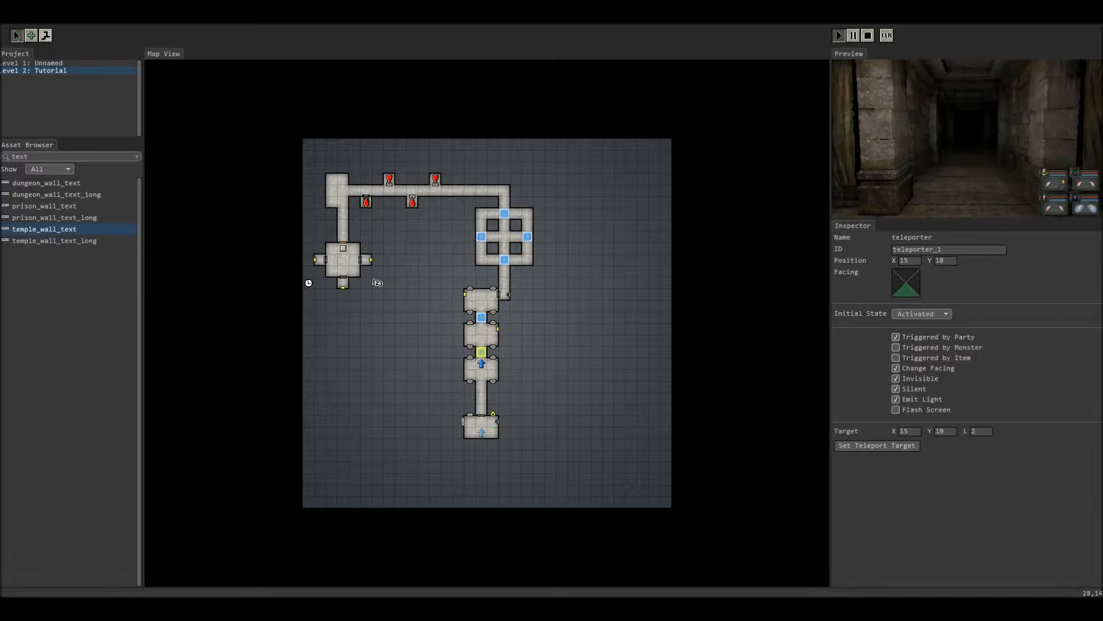
Step: Start a full-screen playtest and turn the party toward the hooked corridor
left_click(968, 137)
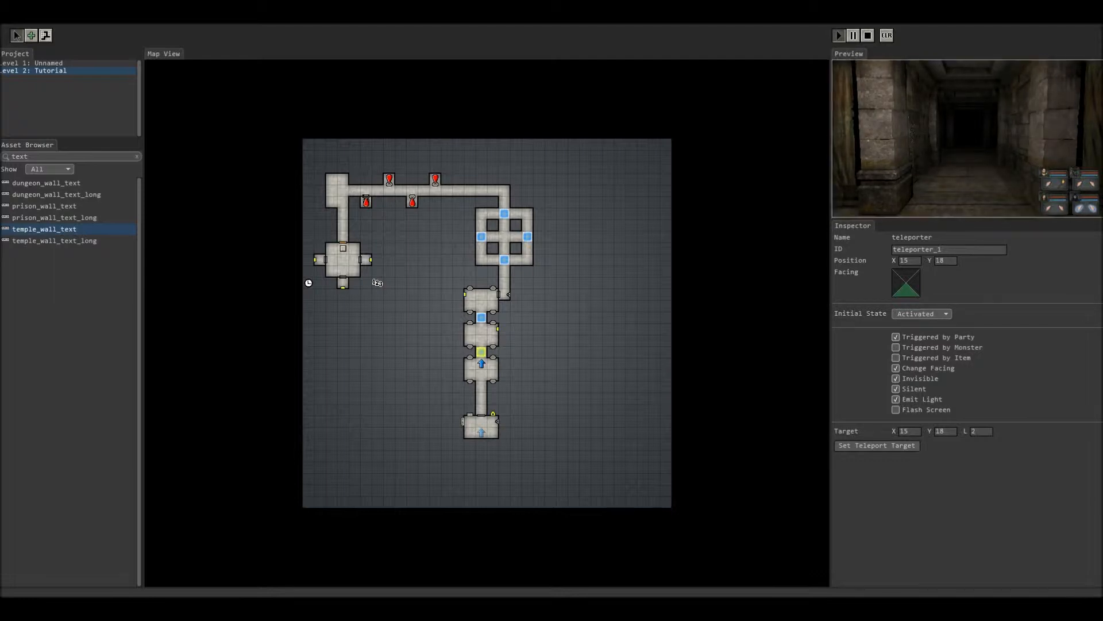
key("e")
key("e")
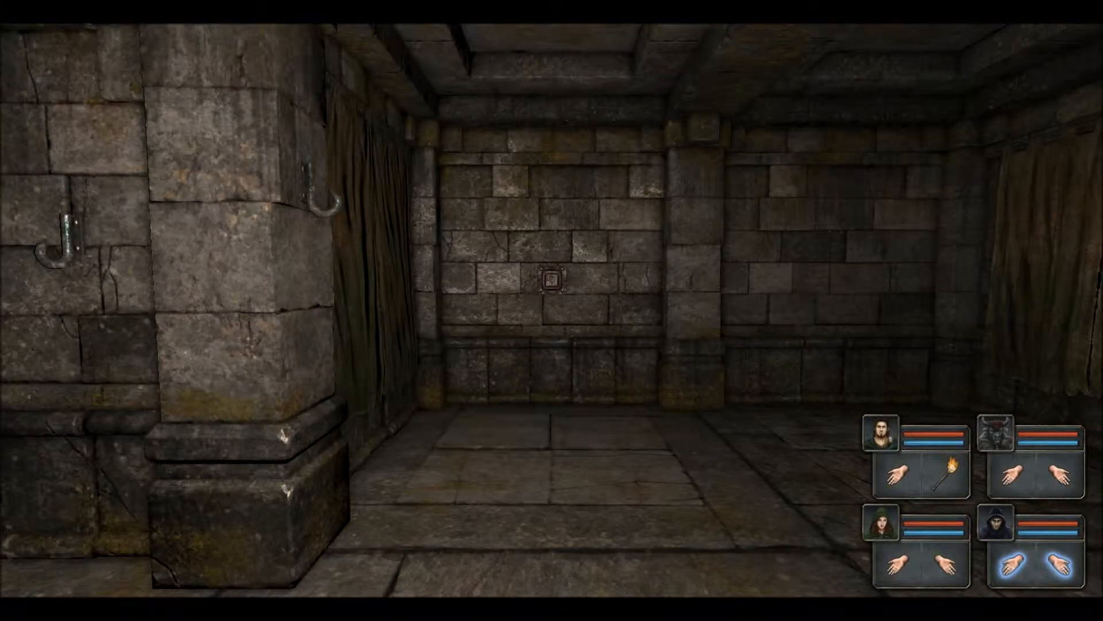
key("q")
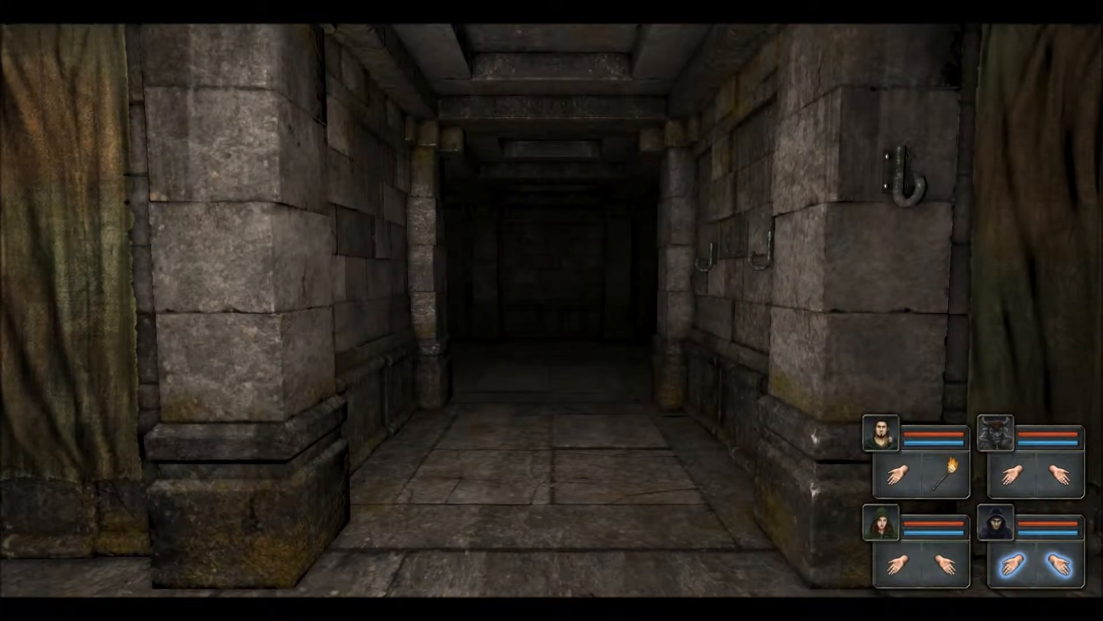
key("q")
key("e")
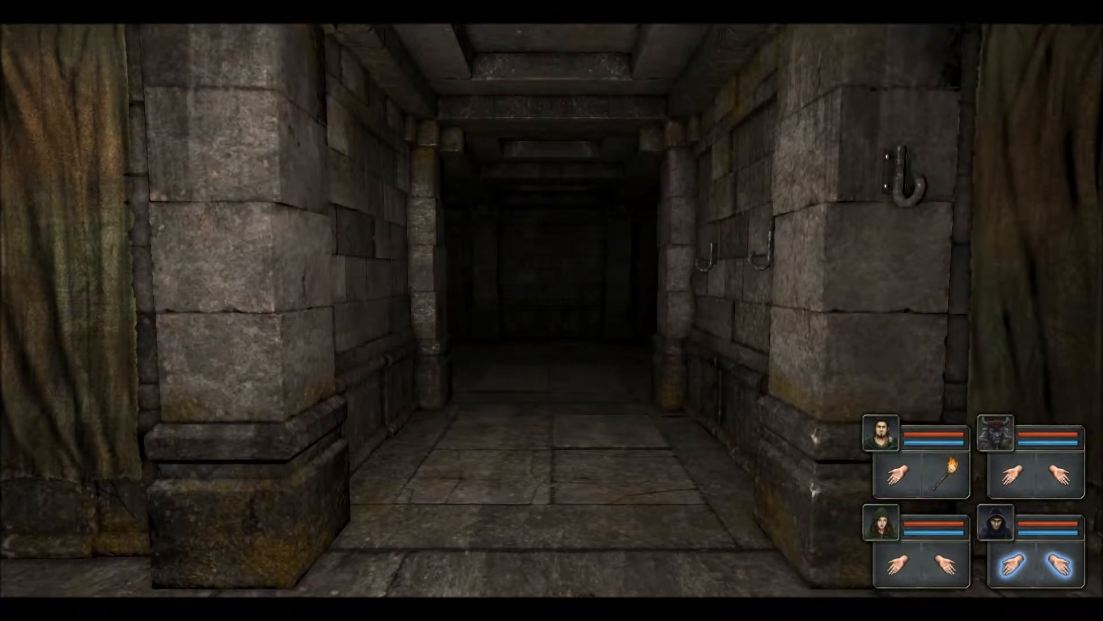
key("q")
key("q")
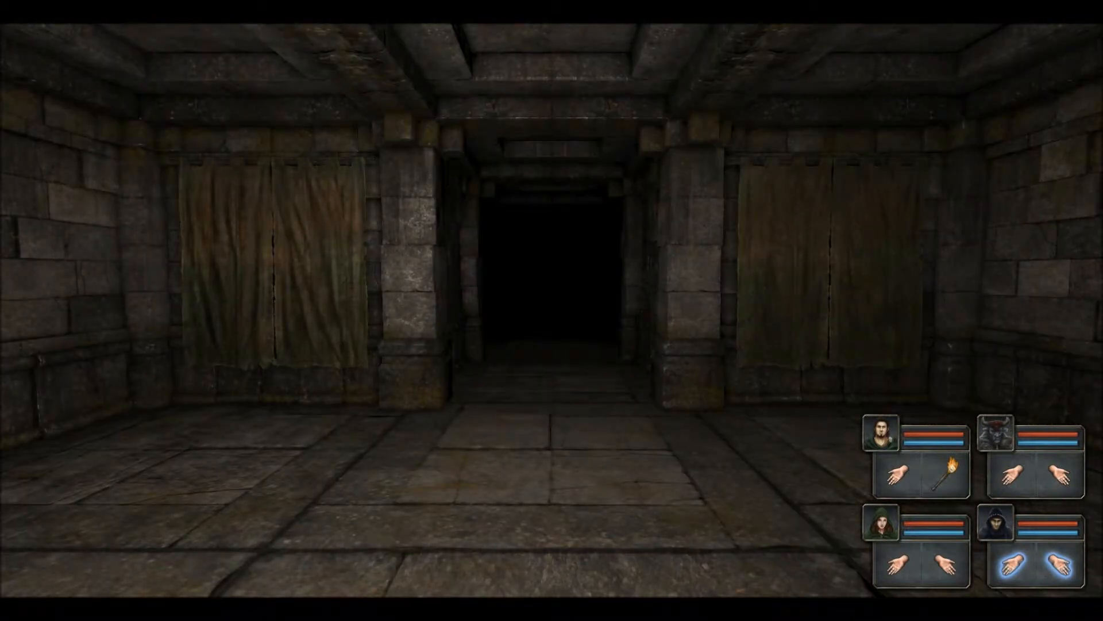
key("q")
key("q")
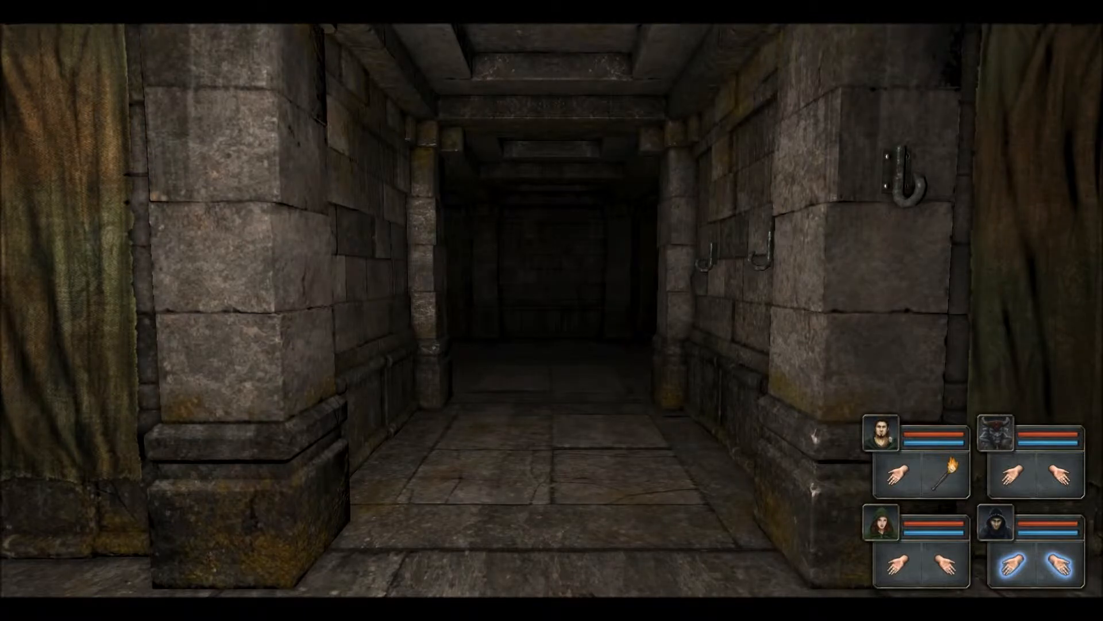
Step: Walk onto teleporter_1 into the curtained room, then return to the editor
key("w")
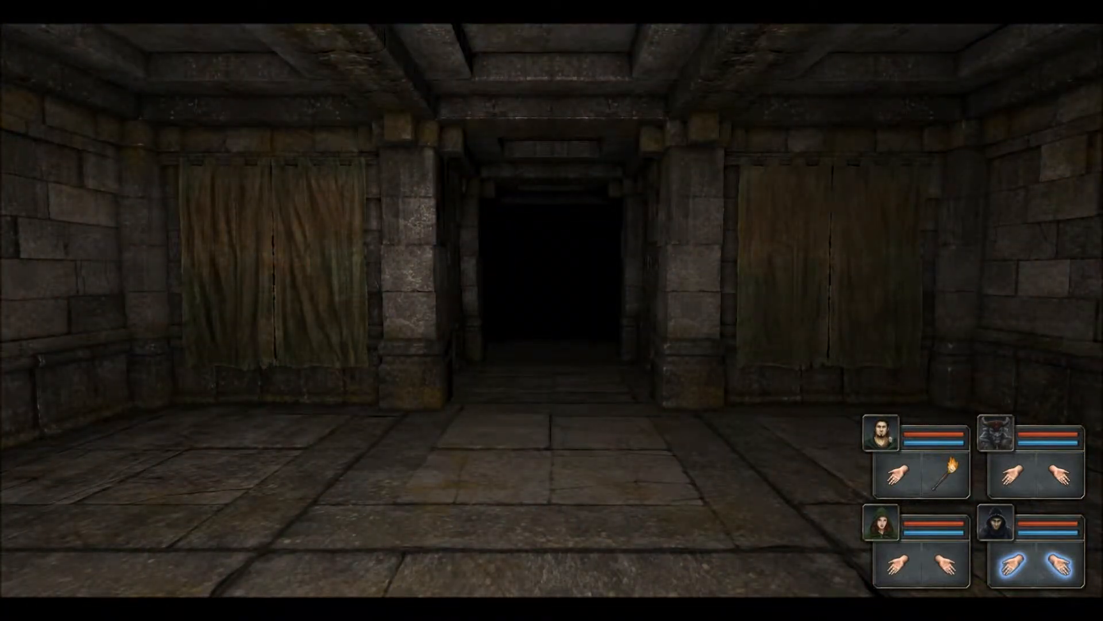
key("w")
key("w")
key("w")
key("q")
key("e")
key("Escape")
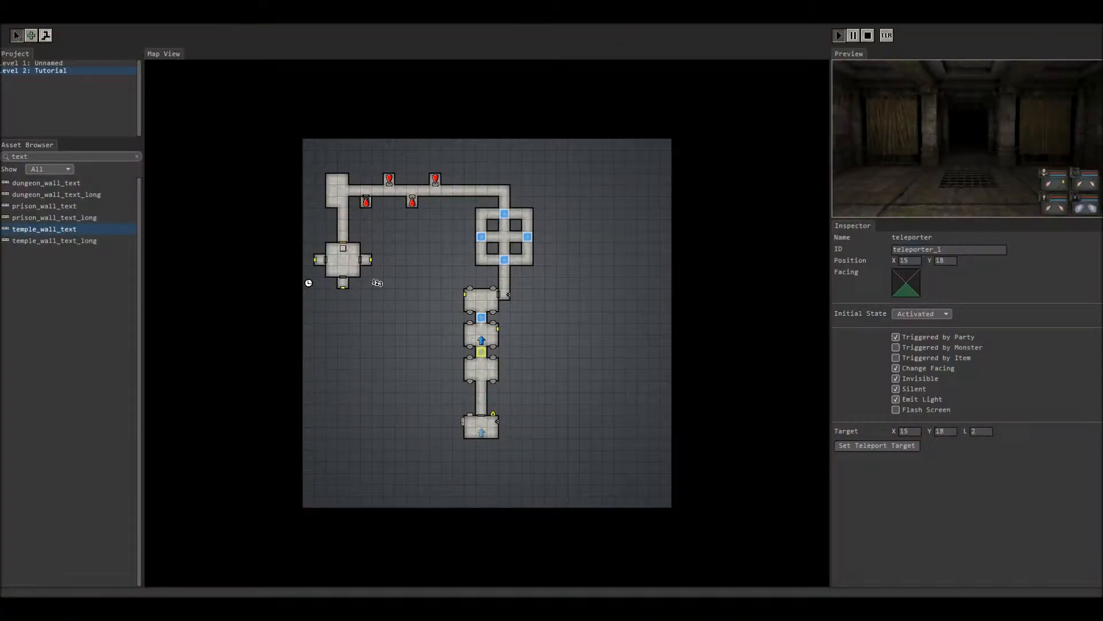
Step: Check teleporter_6 at 15,15 targets 15,16 and start a full-screen playtest
left_click(481, 318)
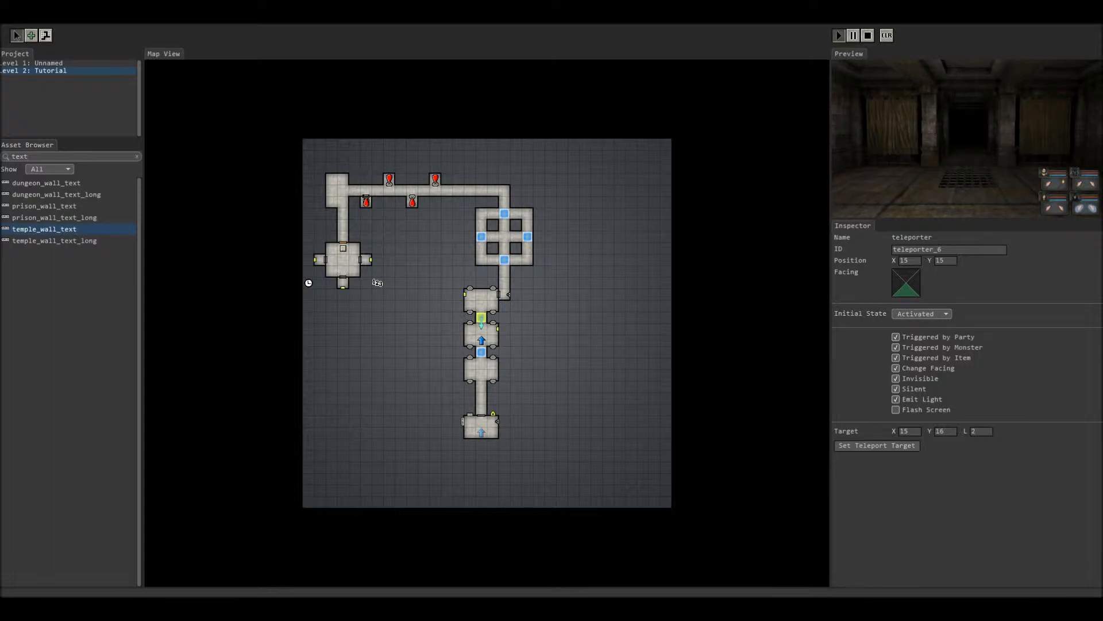
left_click(967, 138)
key("space")
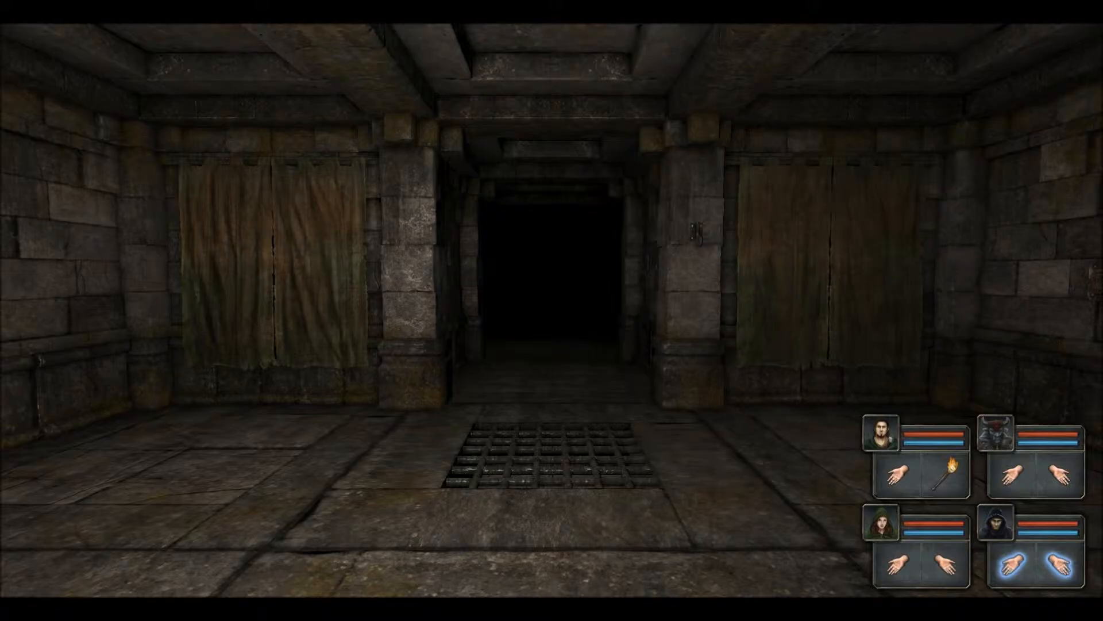
Step: Walk the party past the floor grate and down the dark corridor to the wall button
key("w")
key("w")
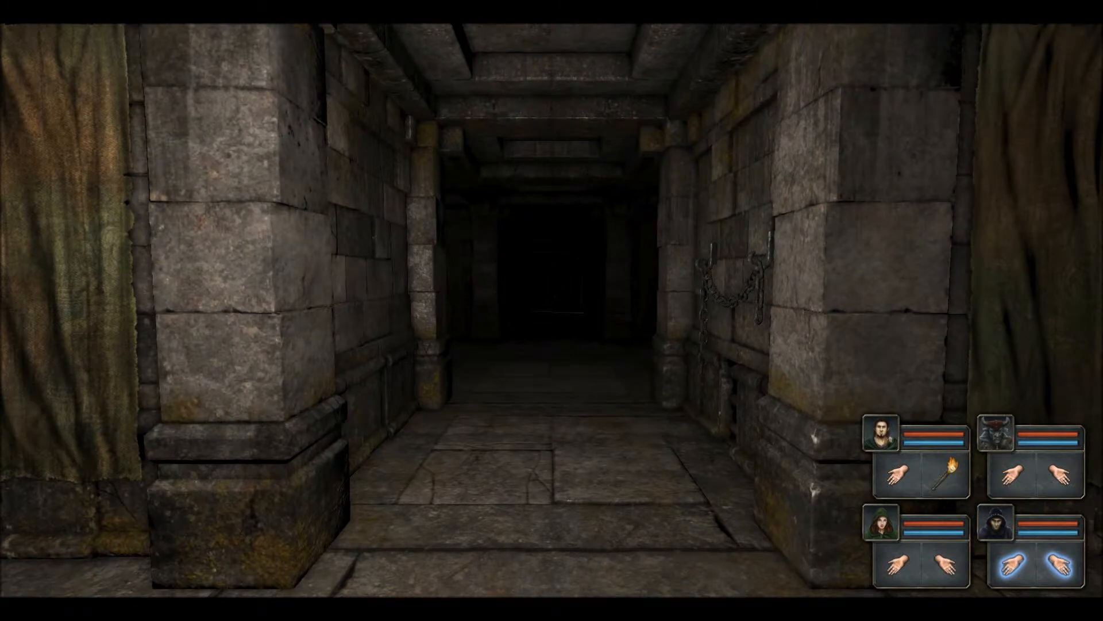
key("e")
key("e")
key("w")
key("w")
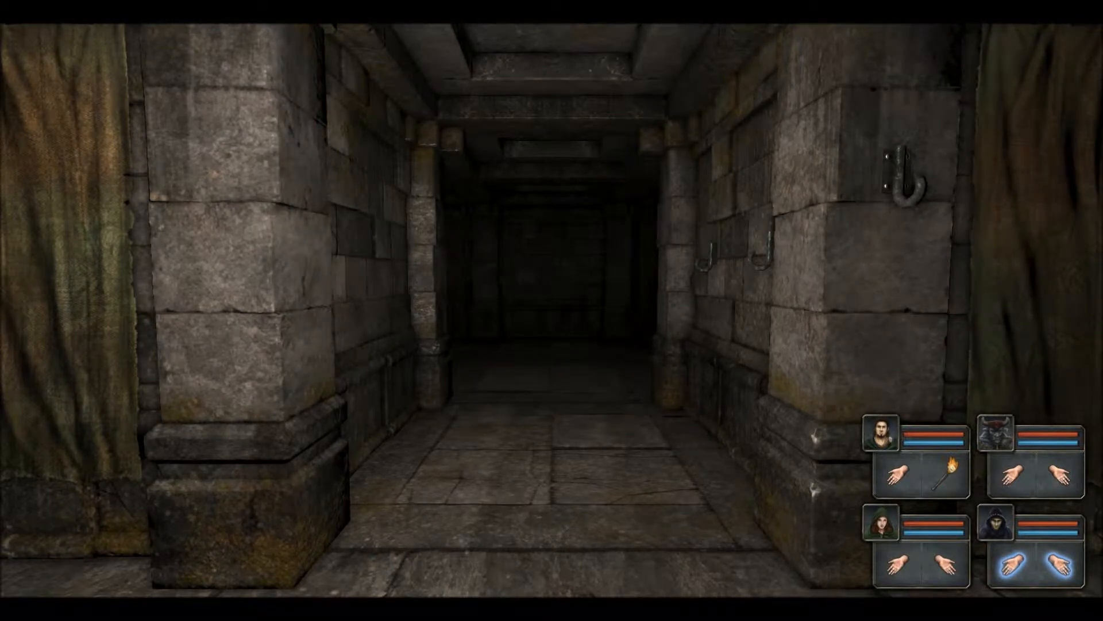
key("q")
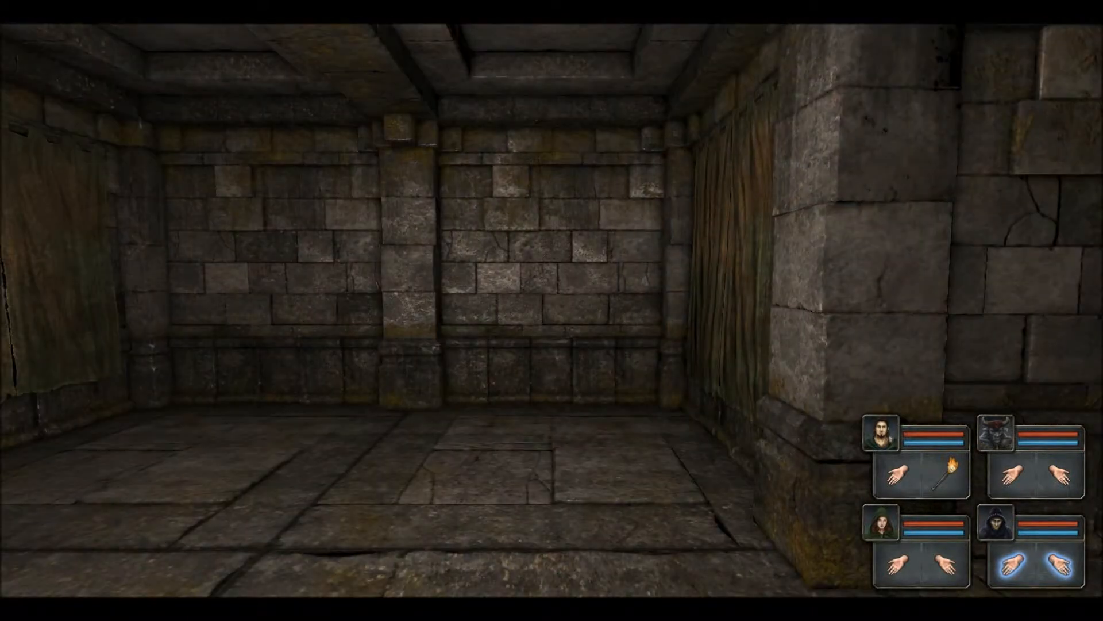
key("q")
key("w")
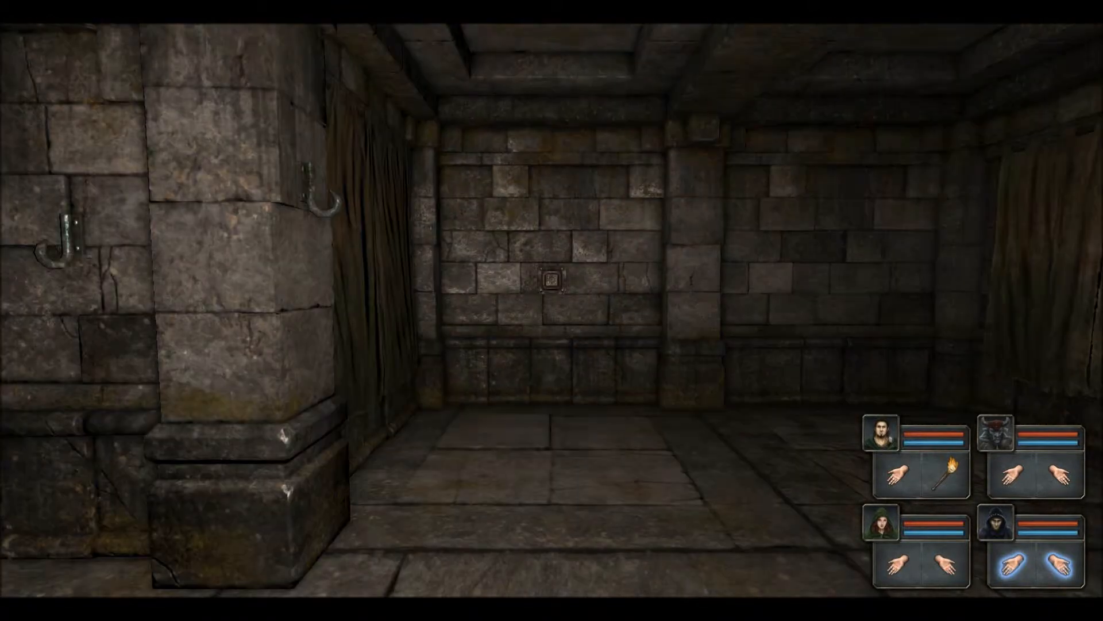
key("w")
key("w")
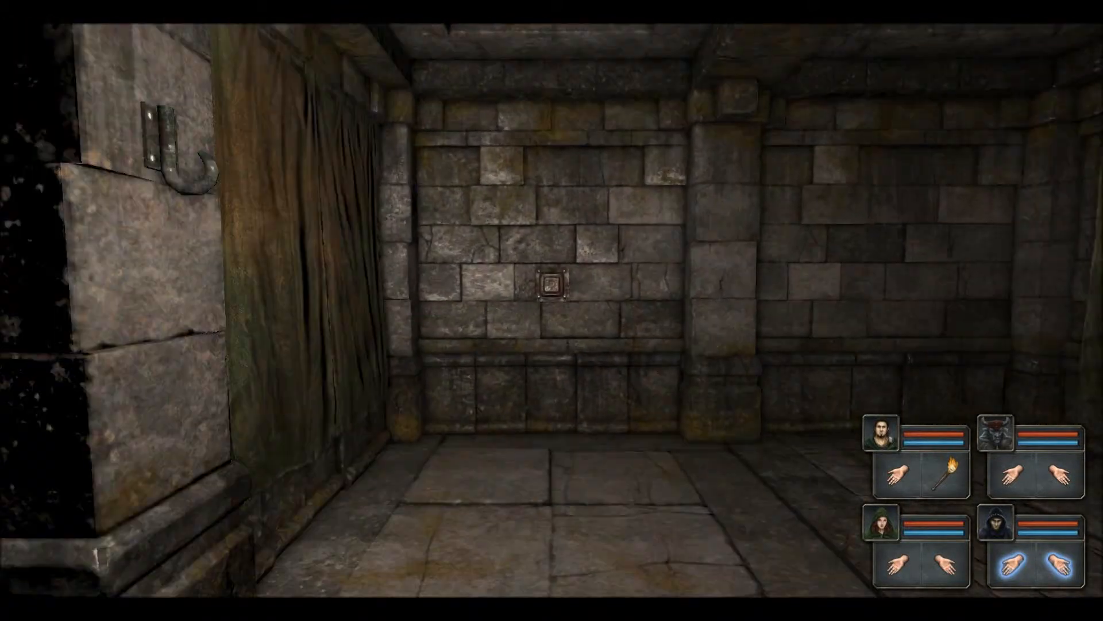
key("q")
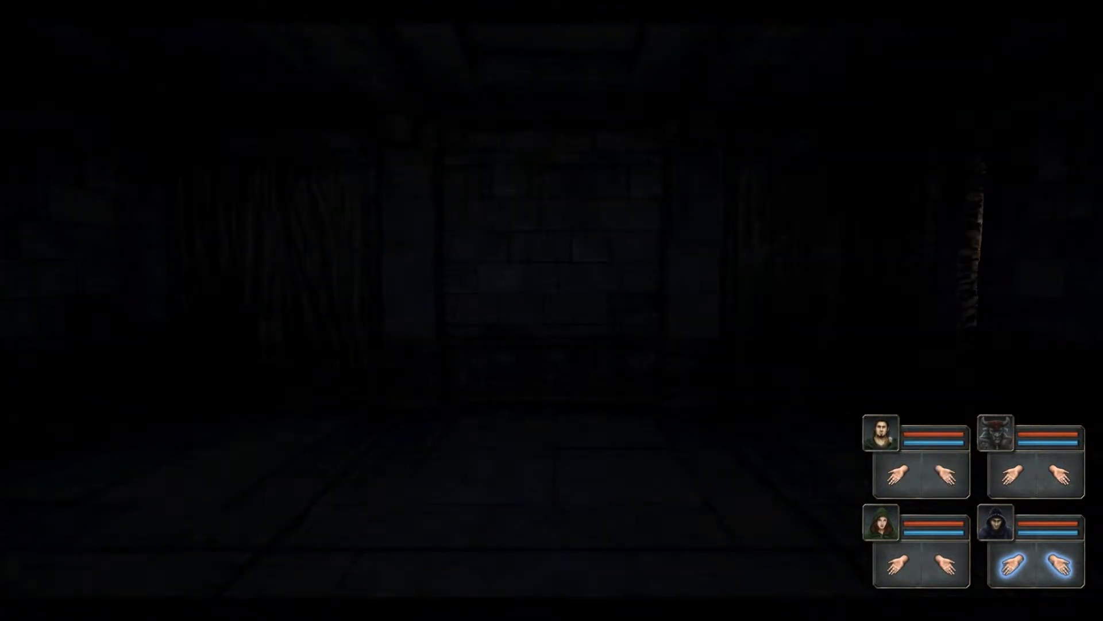
Step: Turn and sidestep the party up to the brick wall
key("e")
key("q")
key("q")
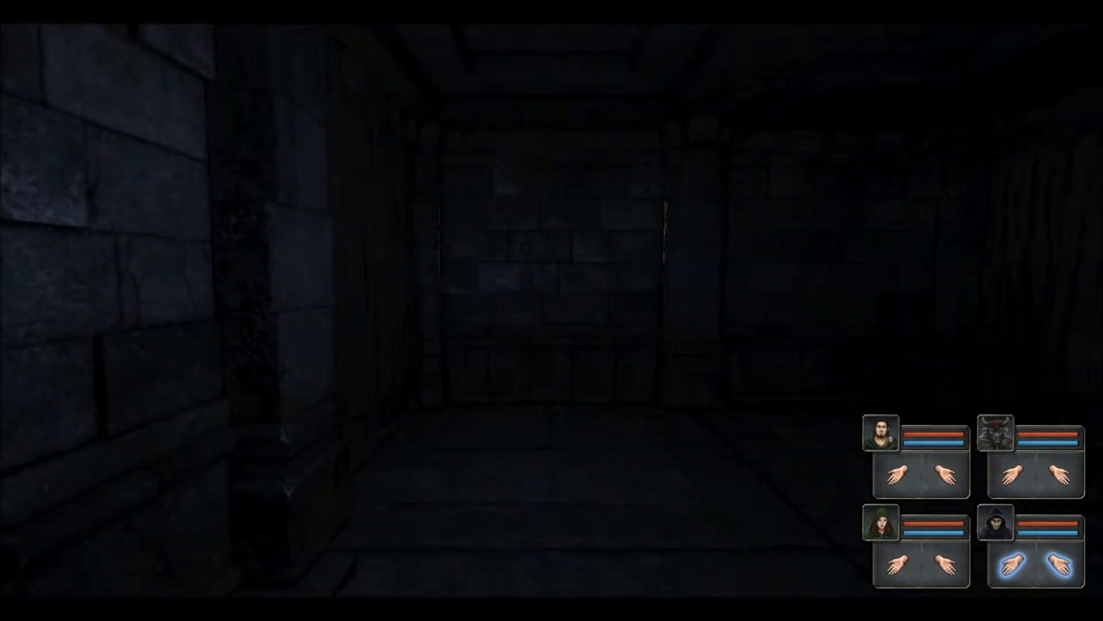
key("d")
key("q")
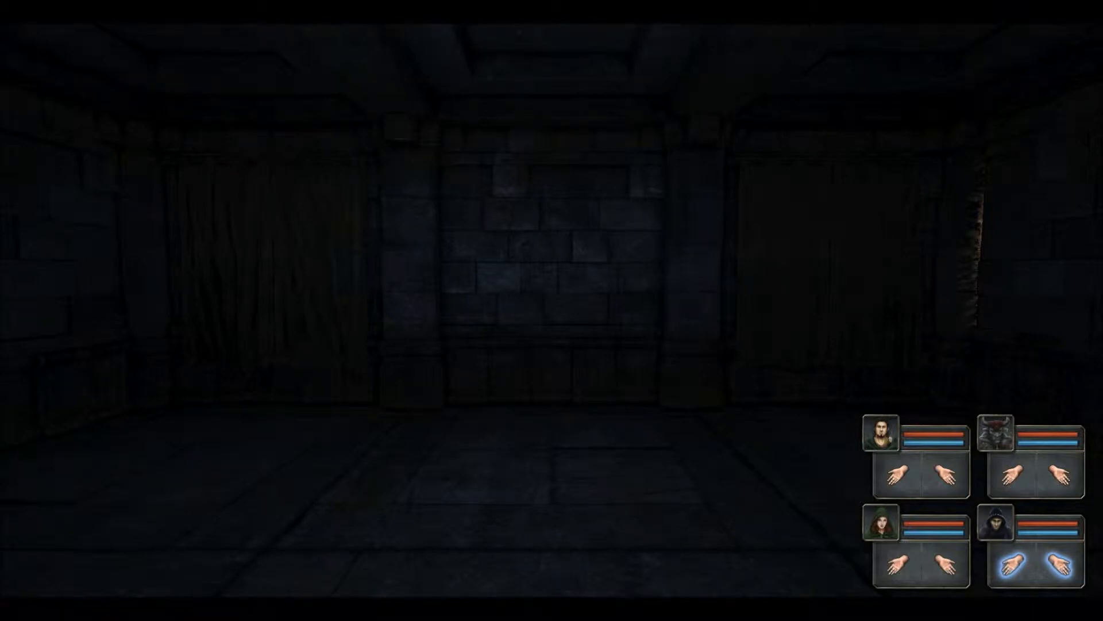
key("e")
key("a")
key("w")
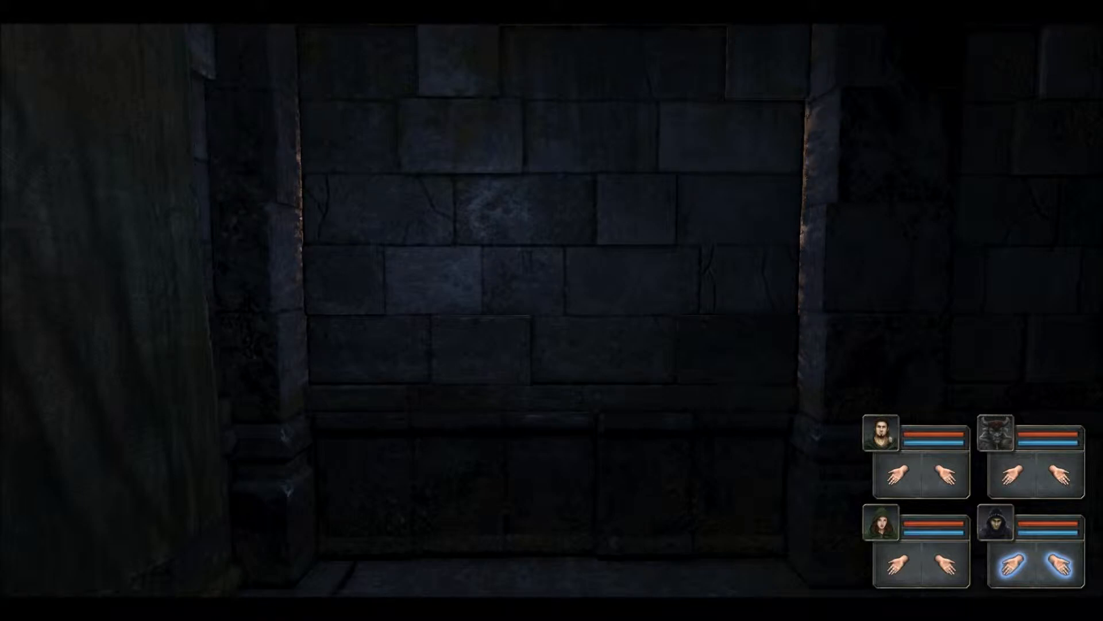
Step: Walk past the tapestry and into the dark passage
key("q")
key("q")
key("q")
key("w")
key("e")
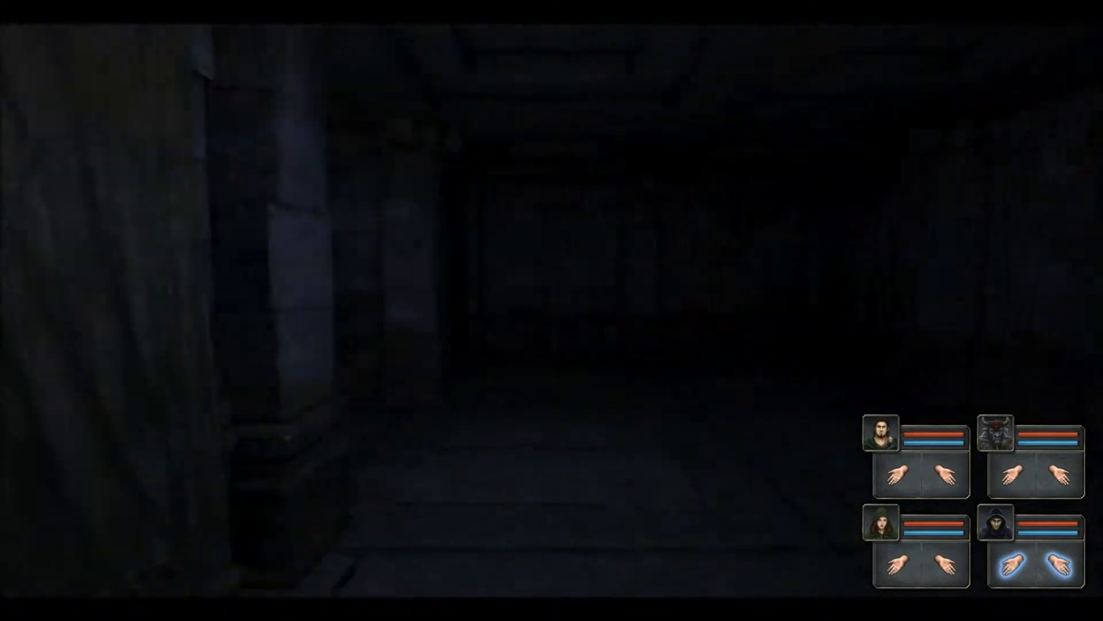
key("e")
key("a")
key("e")
key("a")
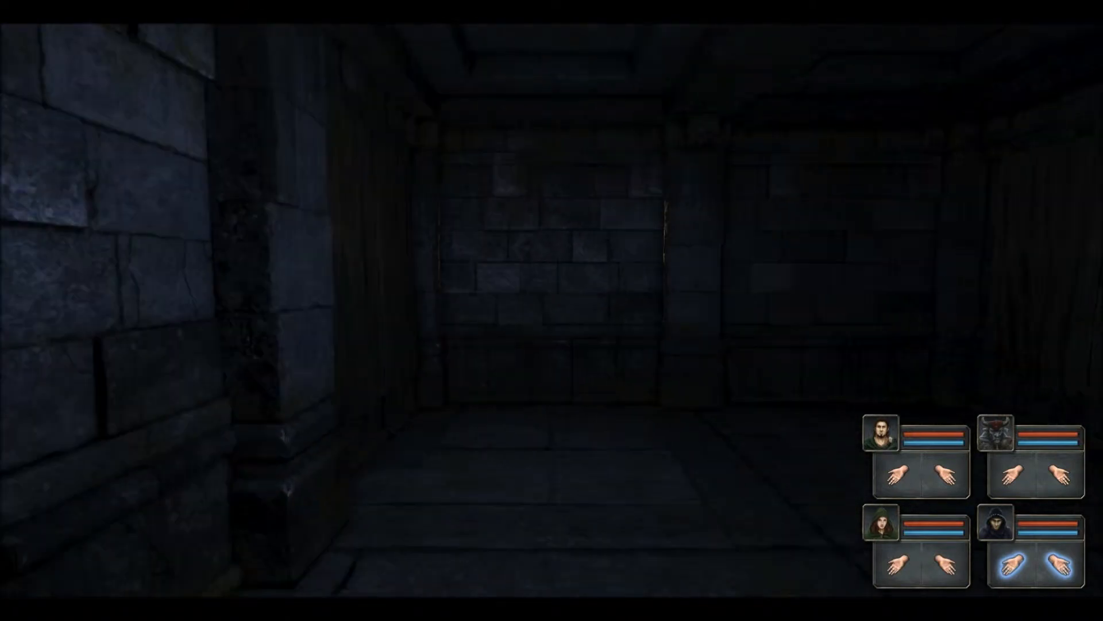
key("e")
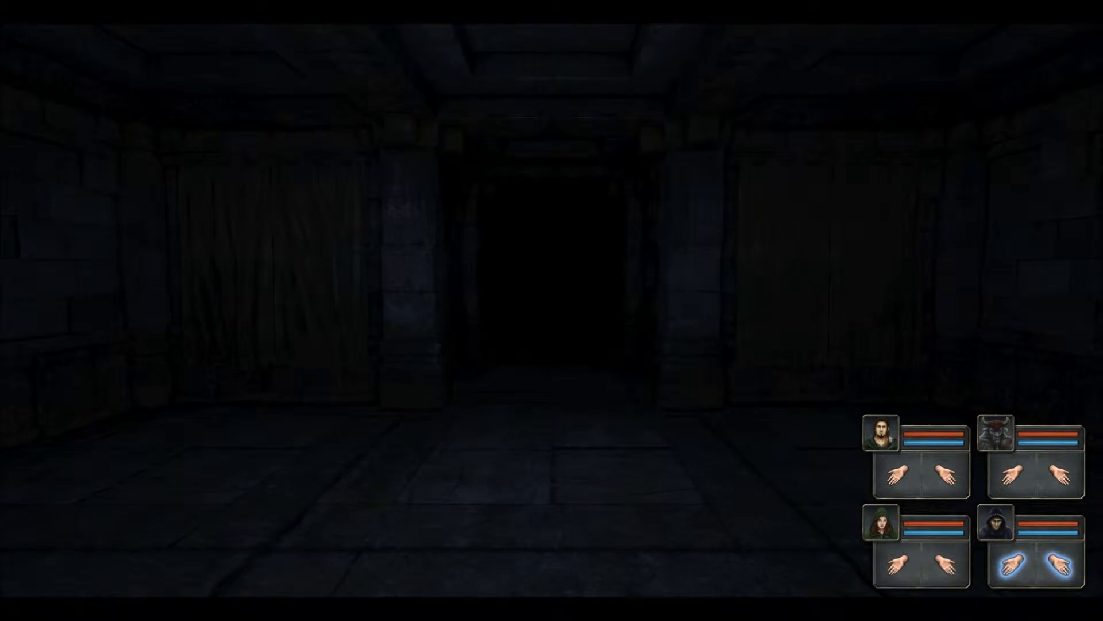
key("w")
Step: Feel along the brick walls toward the corridor with the wooden door
key("a")
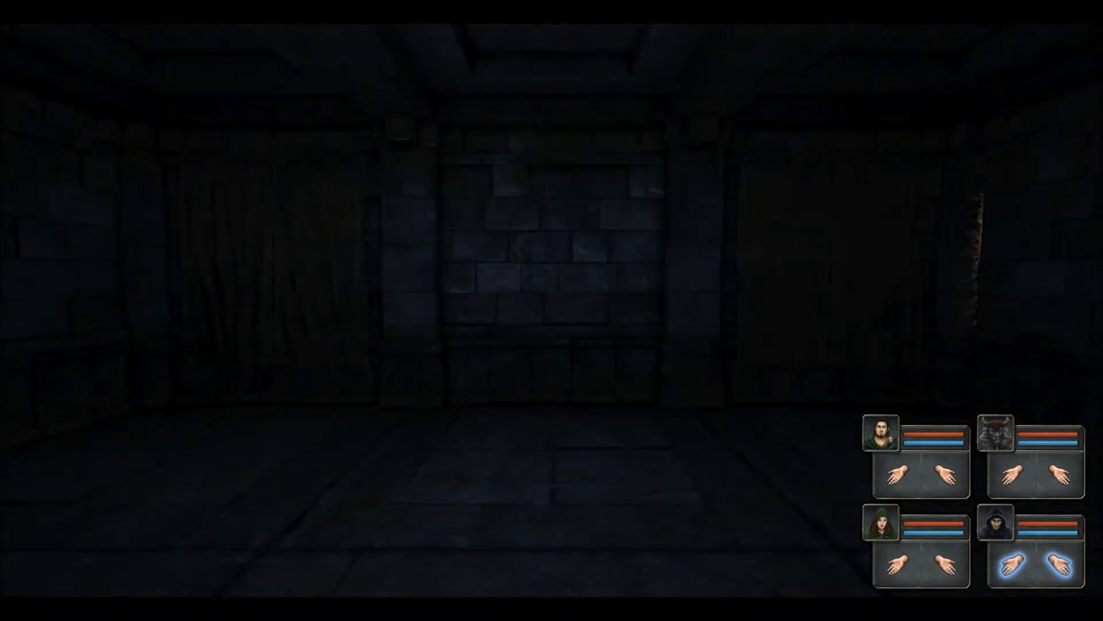
key("e")
key("a")
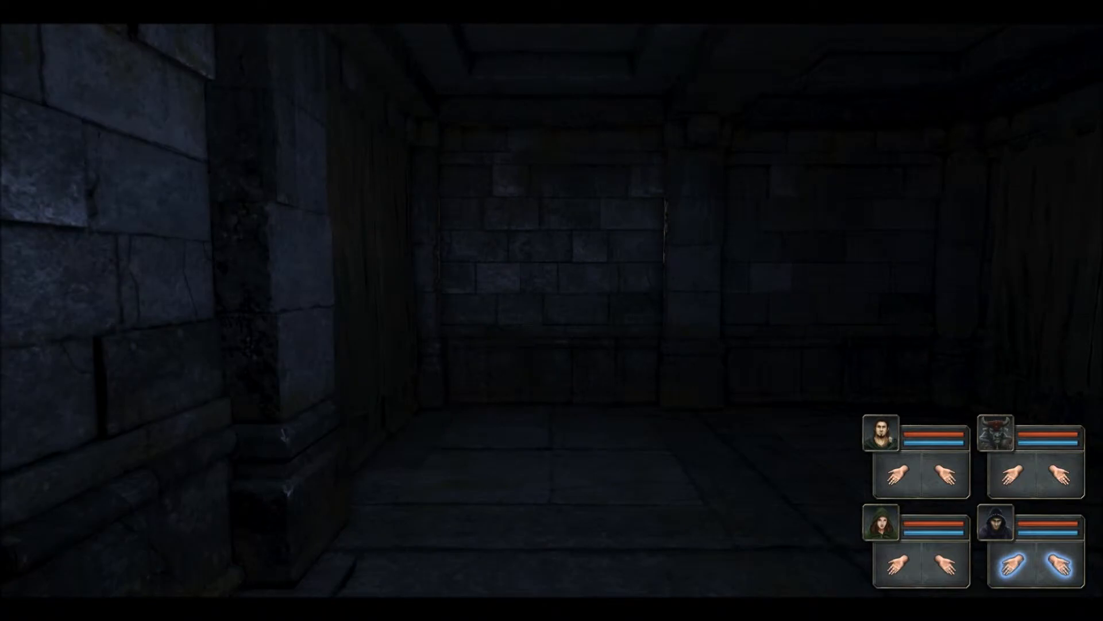
key("q")
key("e")
key("w")
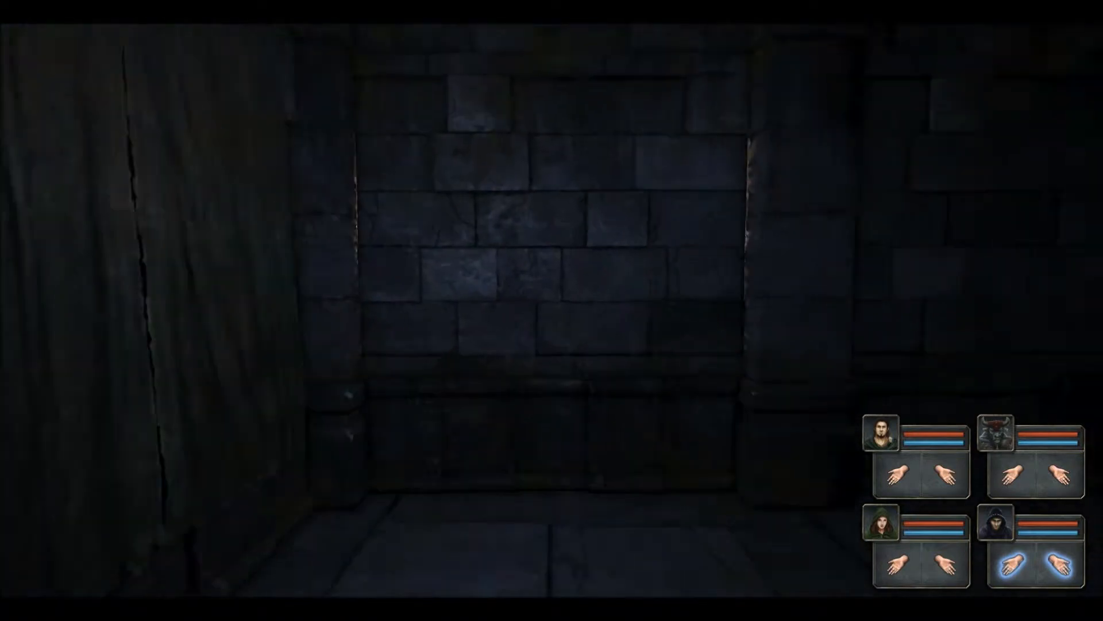
key("d")
key("q")
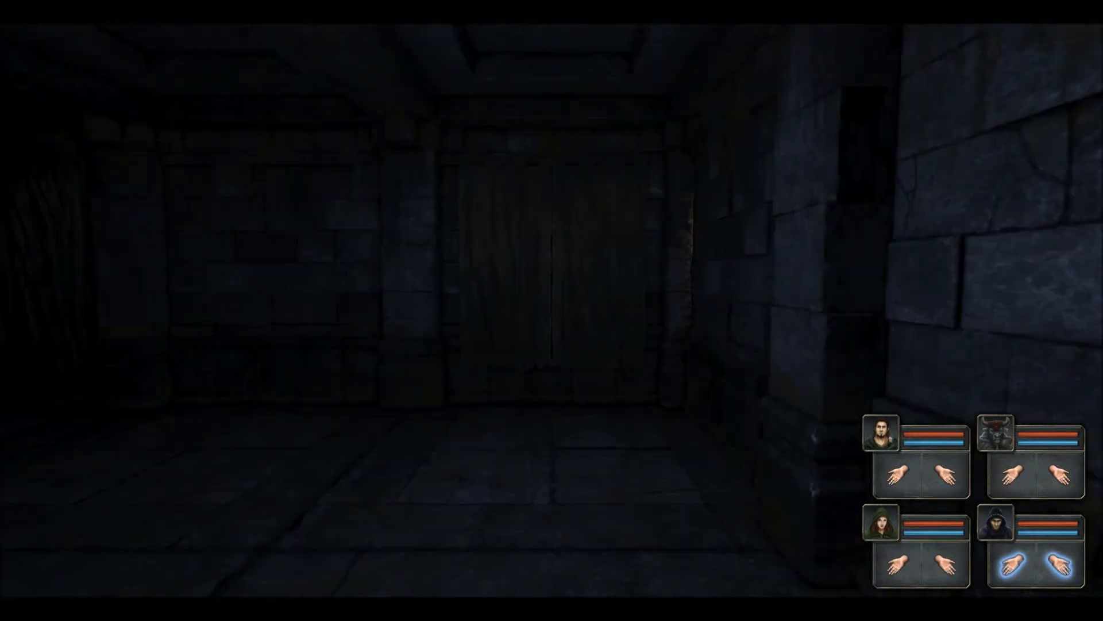
key("a")
key("q")
key("e")
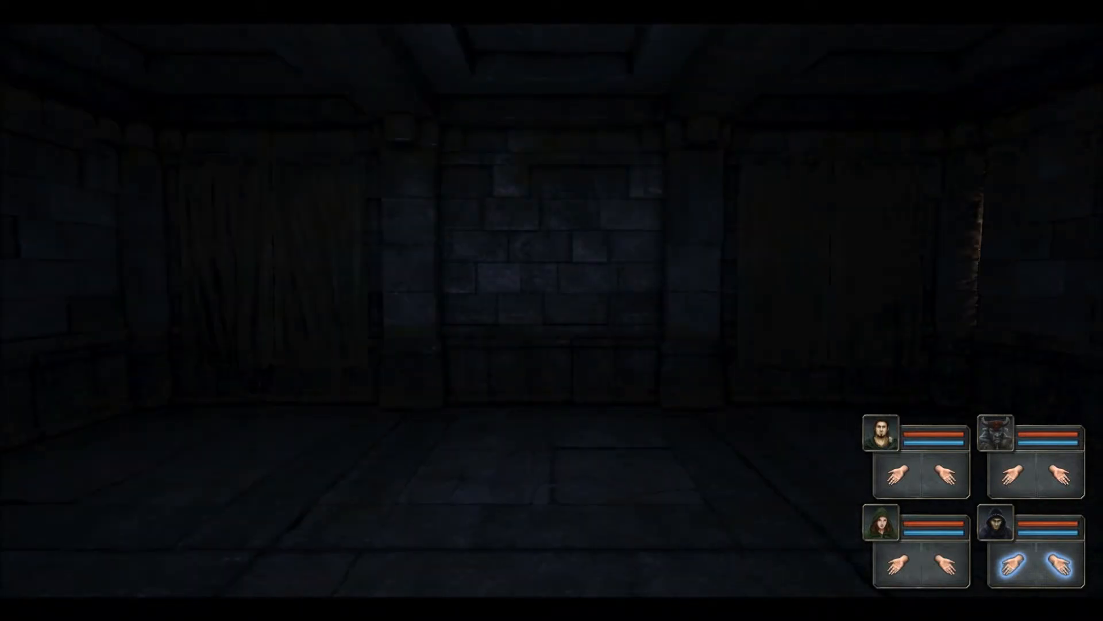
key("w")
key("e")
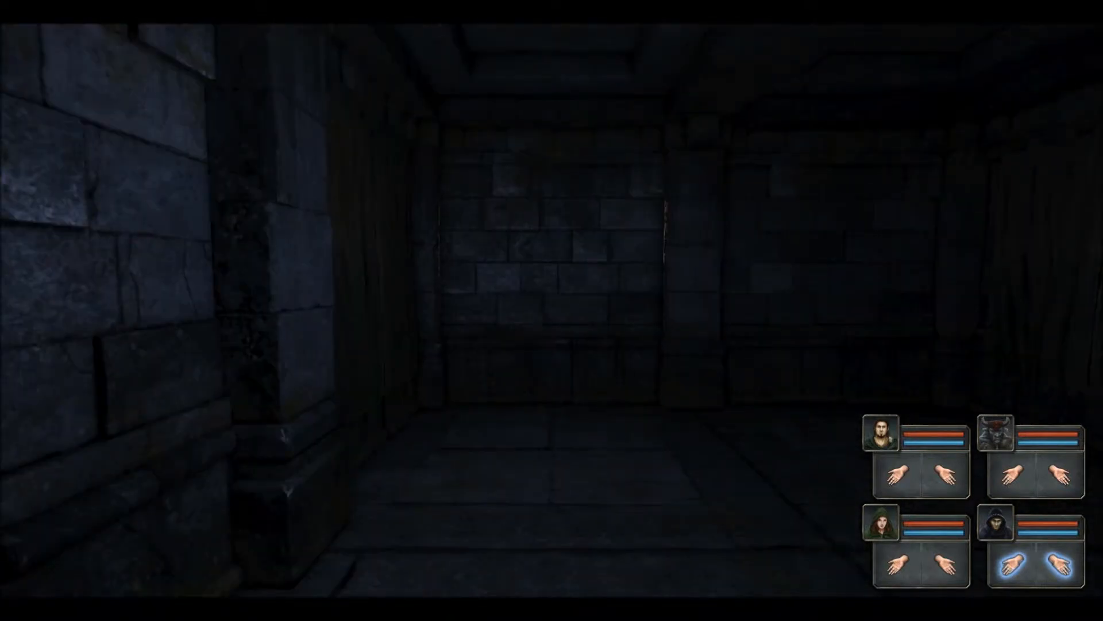
Step: Equip the Everburning Torch in the champion's hand to light the dungeon
right_click(881, 433)
left_click(857, 298)
left_click(945, 474)
right_click(881, 433)
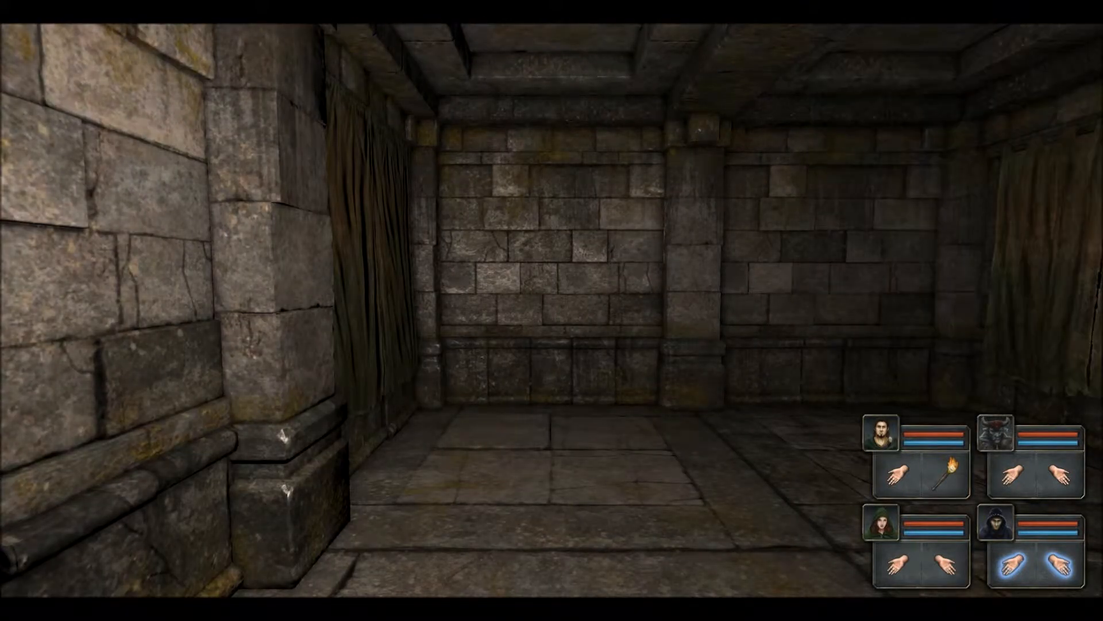
Step: Walk the torch-lit party down the corridor to the torch wall
key("w")
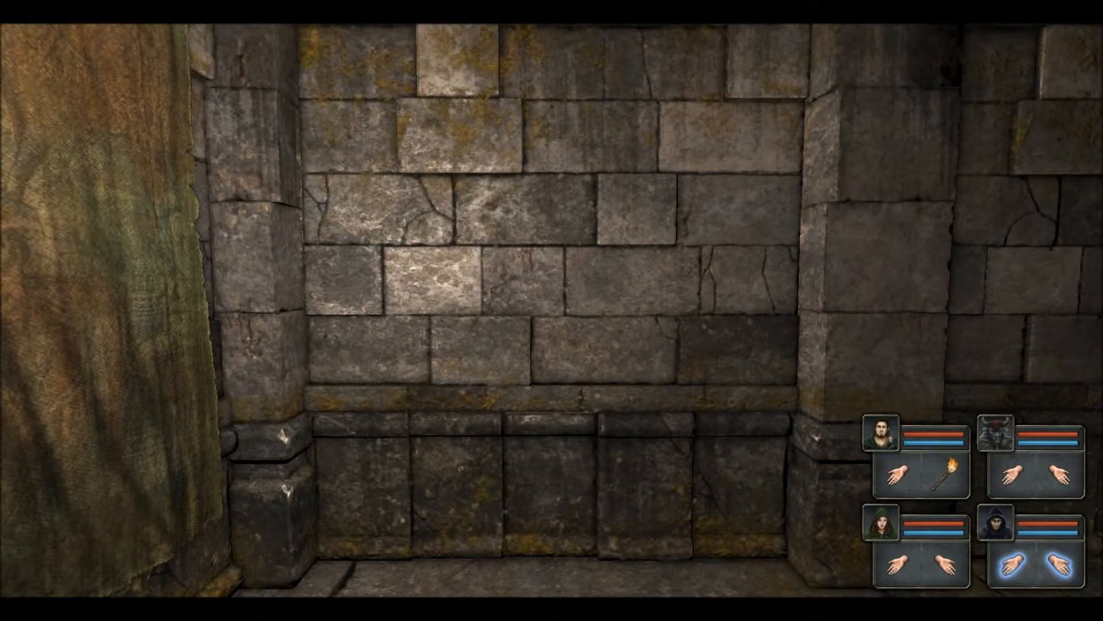
key("s")
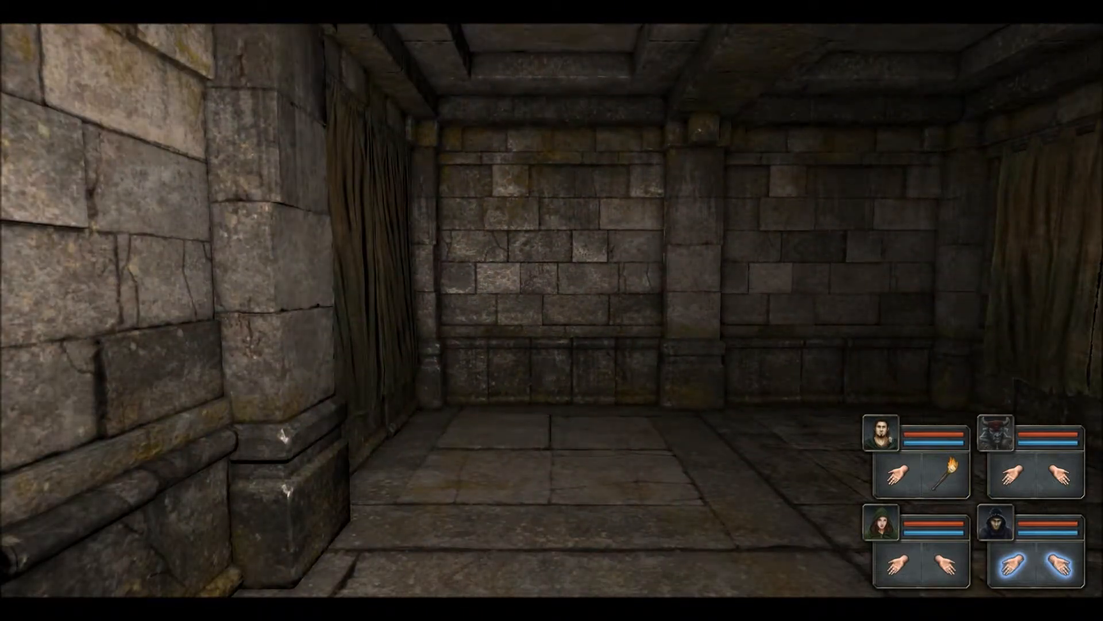
key("q")
key("q")
key("q")
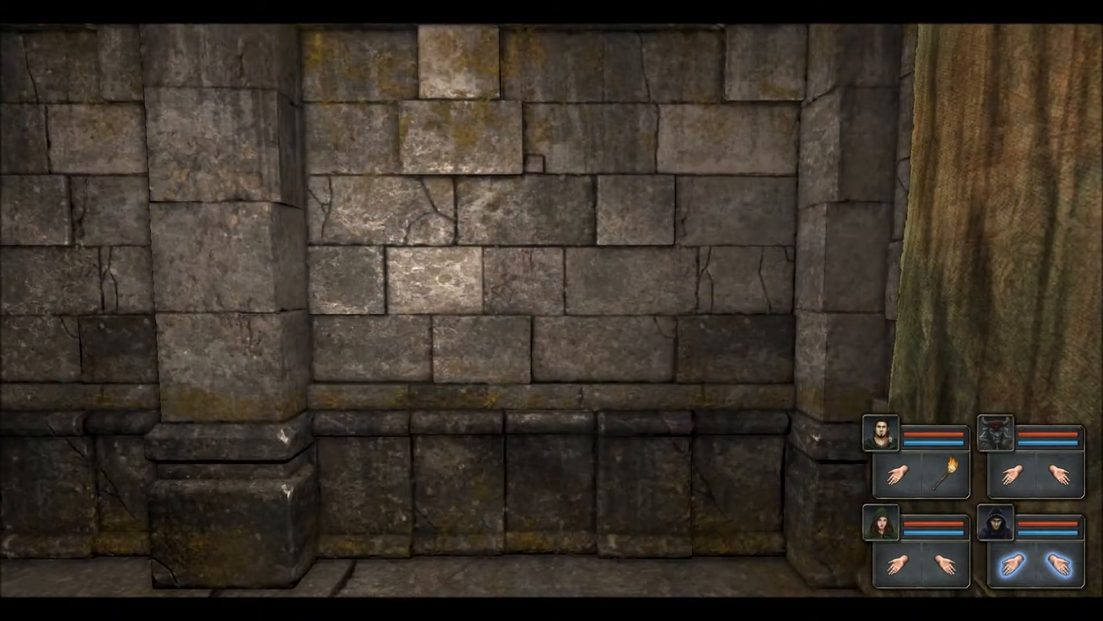
key("e")
key("w")
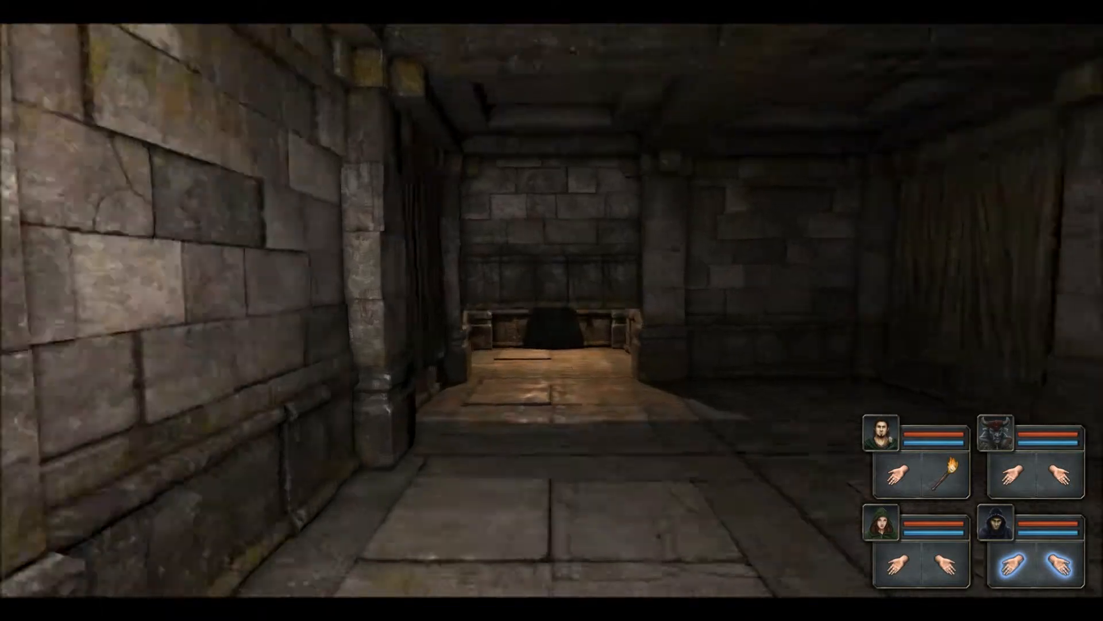
key("w")
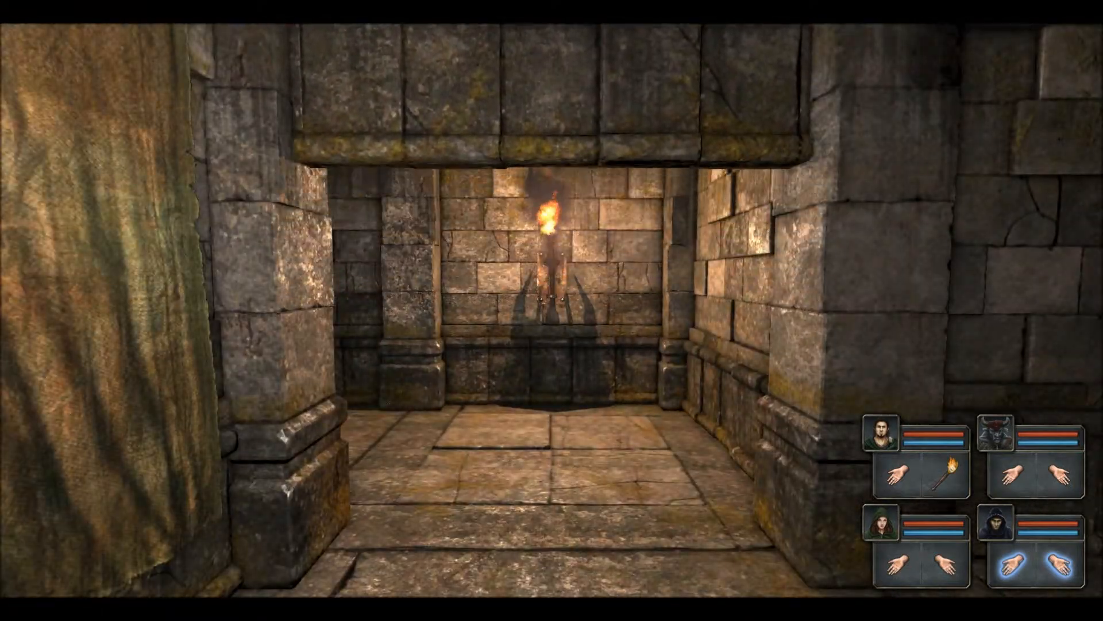
key("w")
Step: Look around the torch wall and curtained room, then close the playtest
key("q")
key("e")
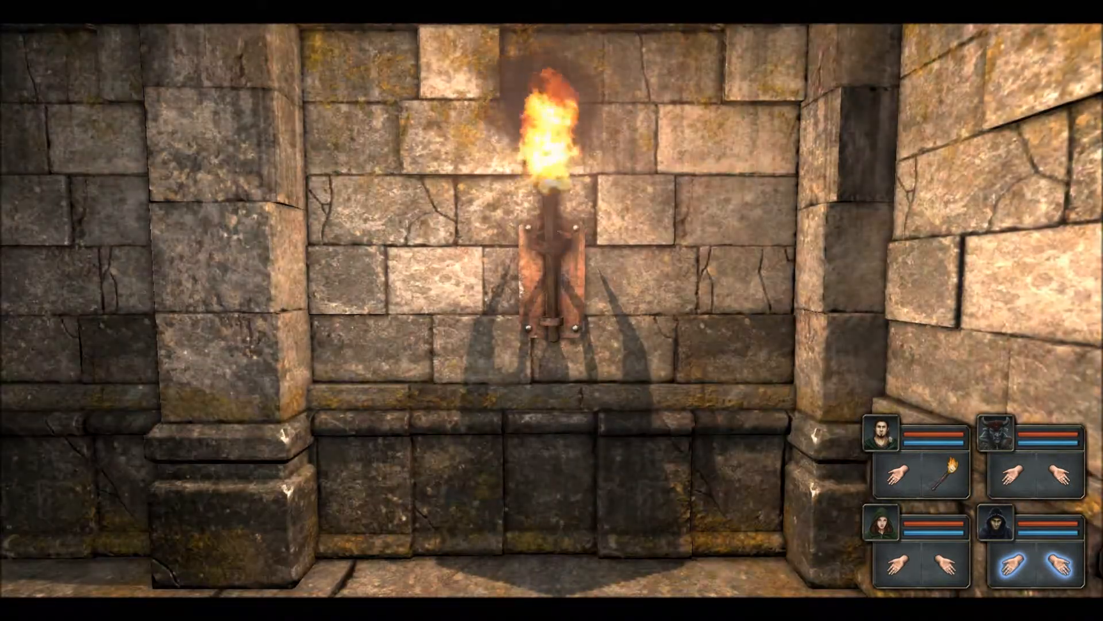
key("q")
key("q")
key("e")
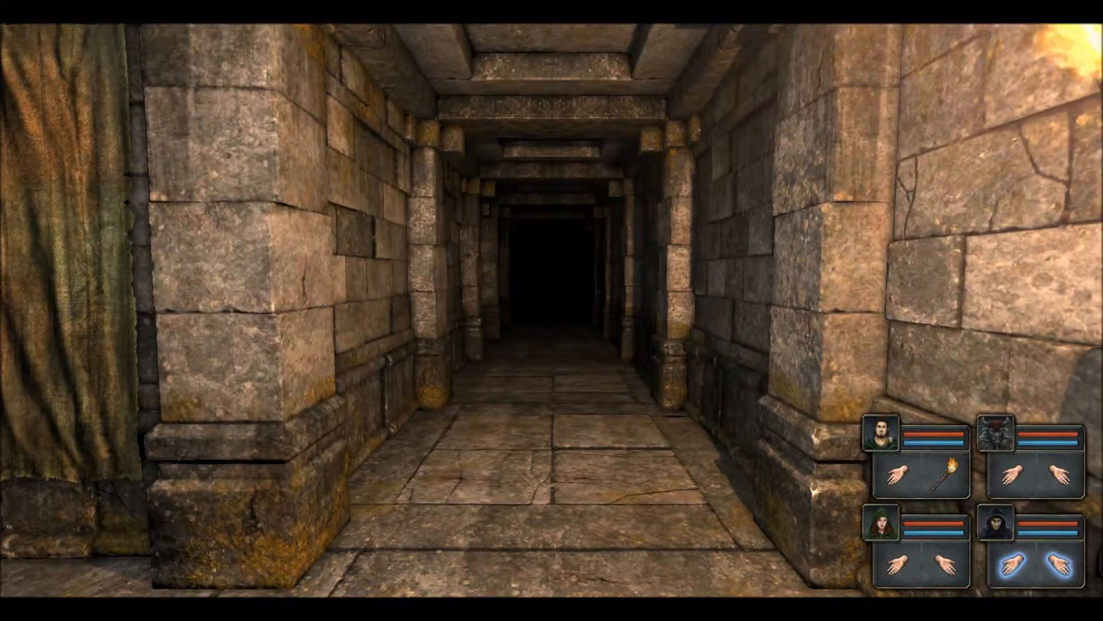
key("w")
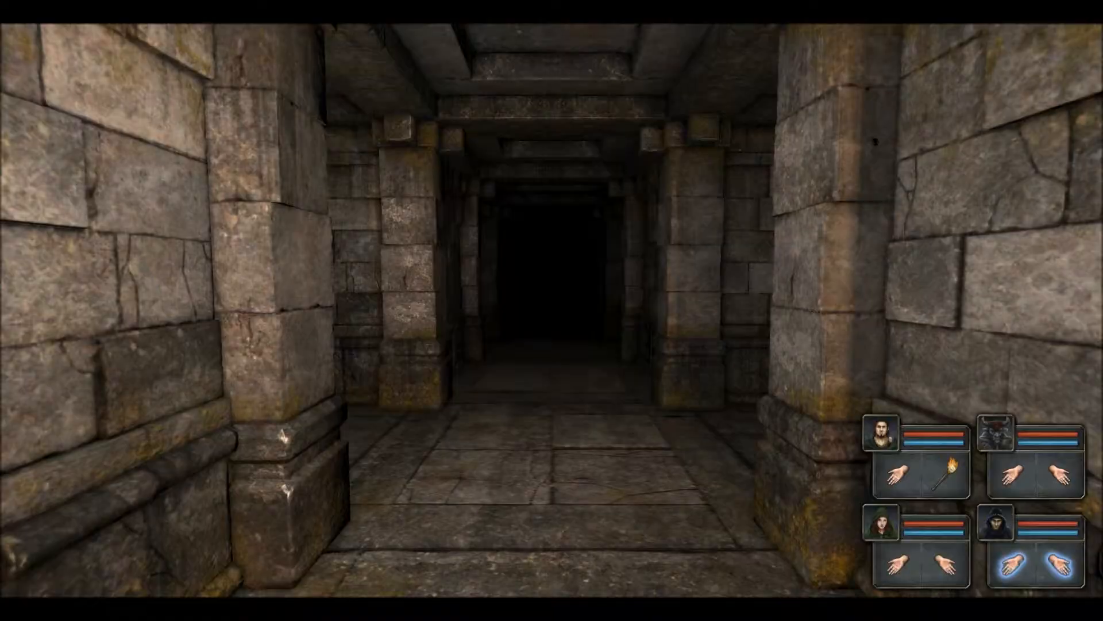
key("Escape")
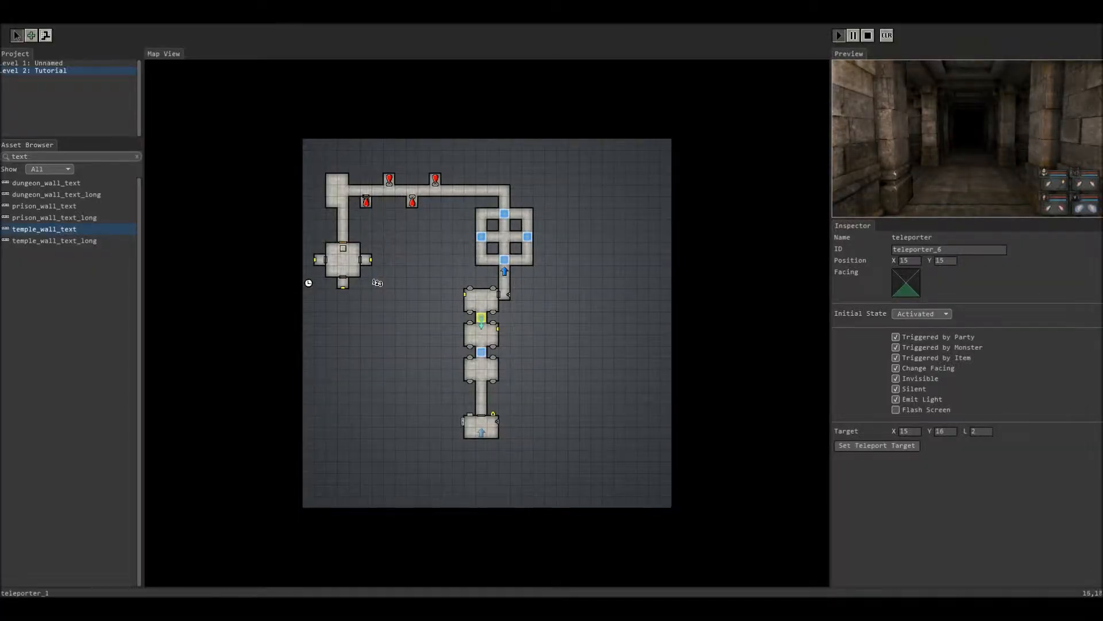
Step: Inspect teleporter_1 and teleporter_2 settings in the Inspector
left_click(482, 352)
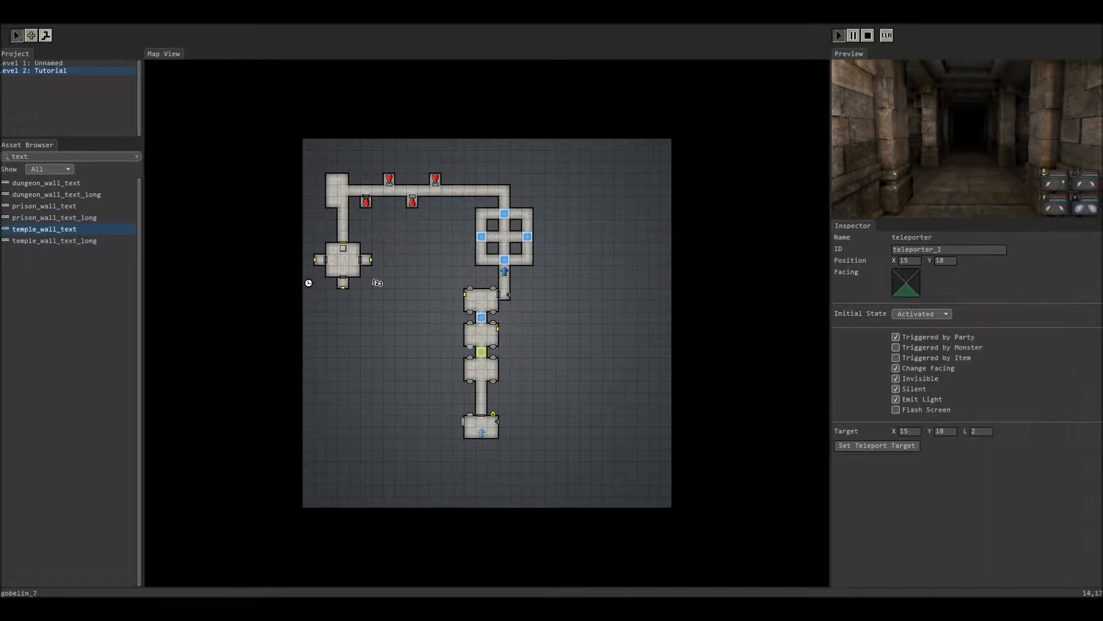
left_click(505, 259)
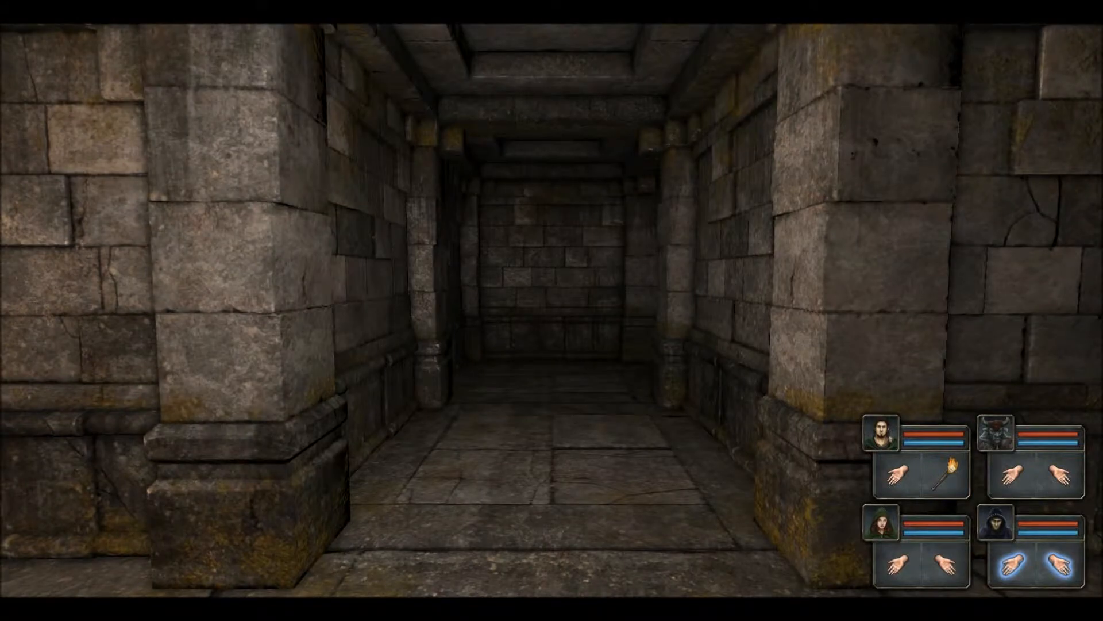
Step: Walk the torch-bearing party through the dark corridors and junction toward the chained end wall
key("w")
key("w")
key("e")
key("w")
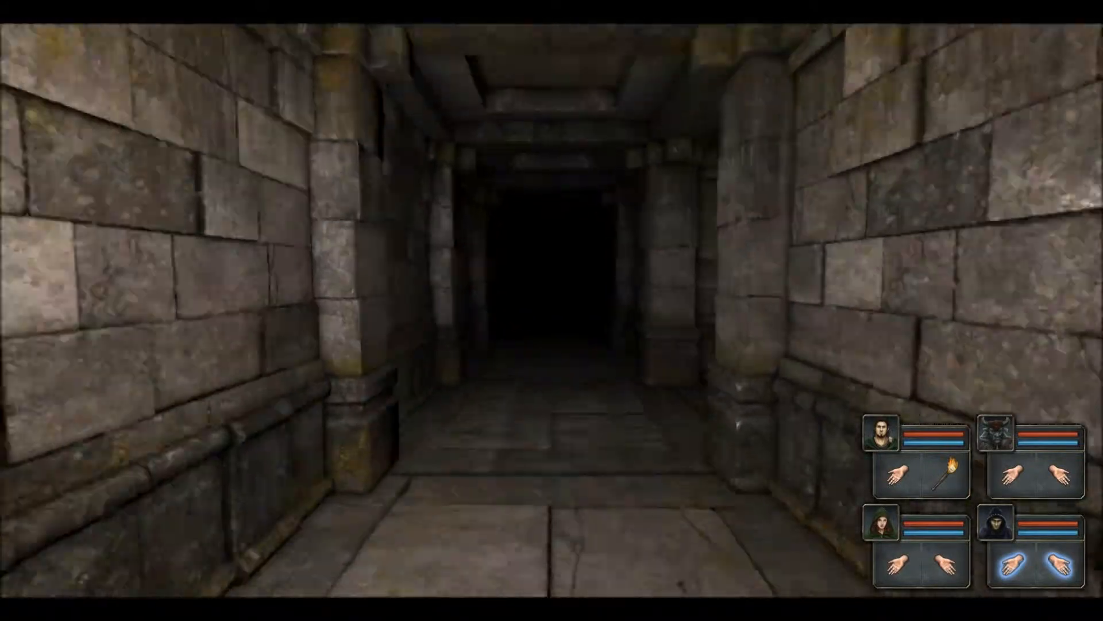
key("w")
key("w")
key("w")
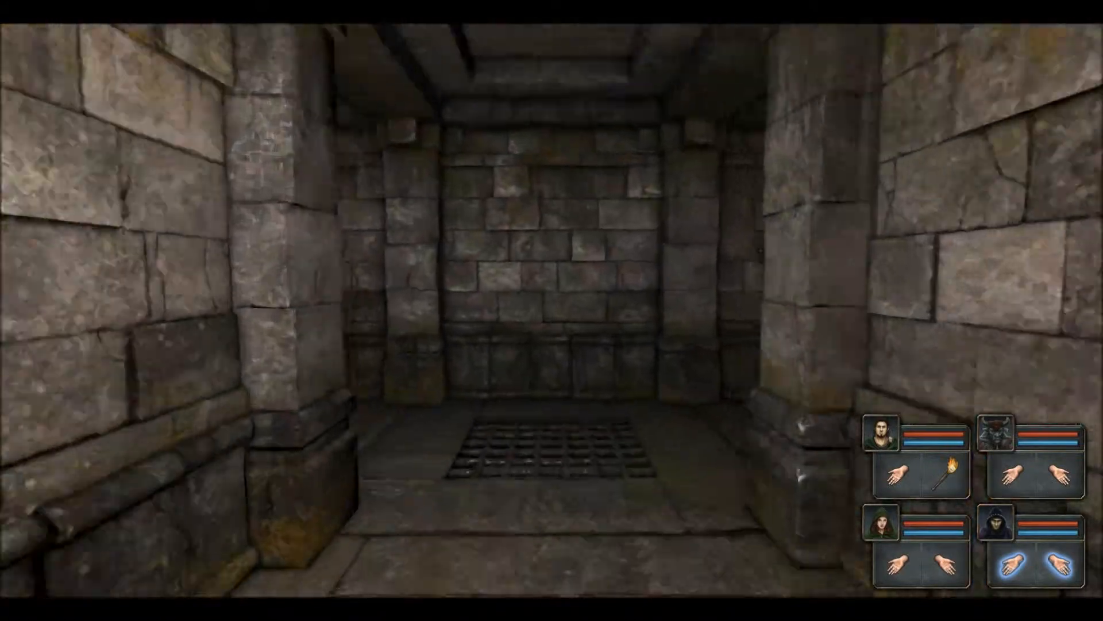
key("e")
key("e")
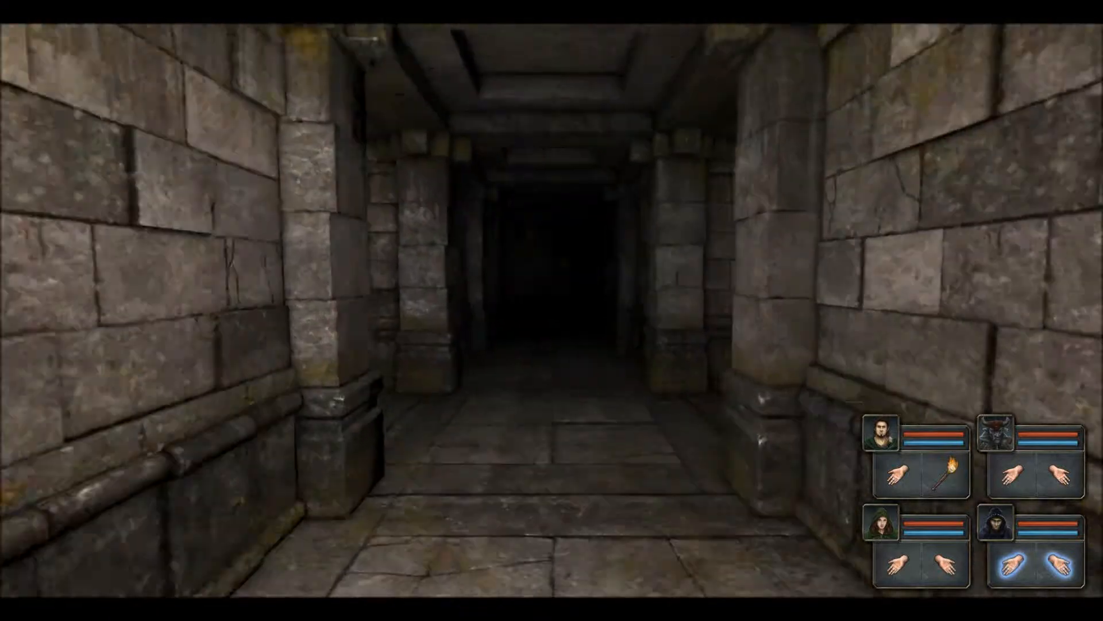
key("w")
key("w")
key("w")
key("w")
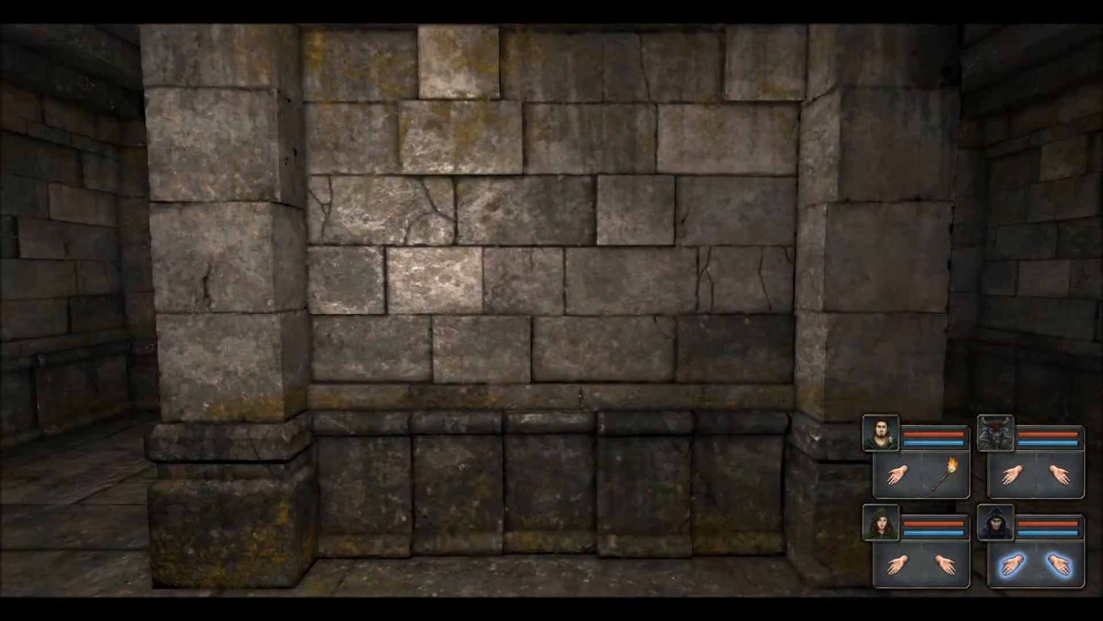
key("e")
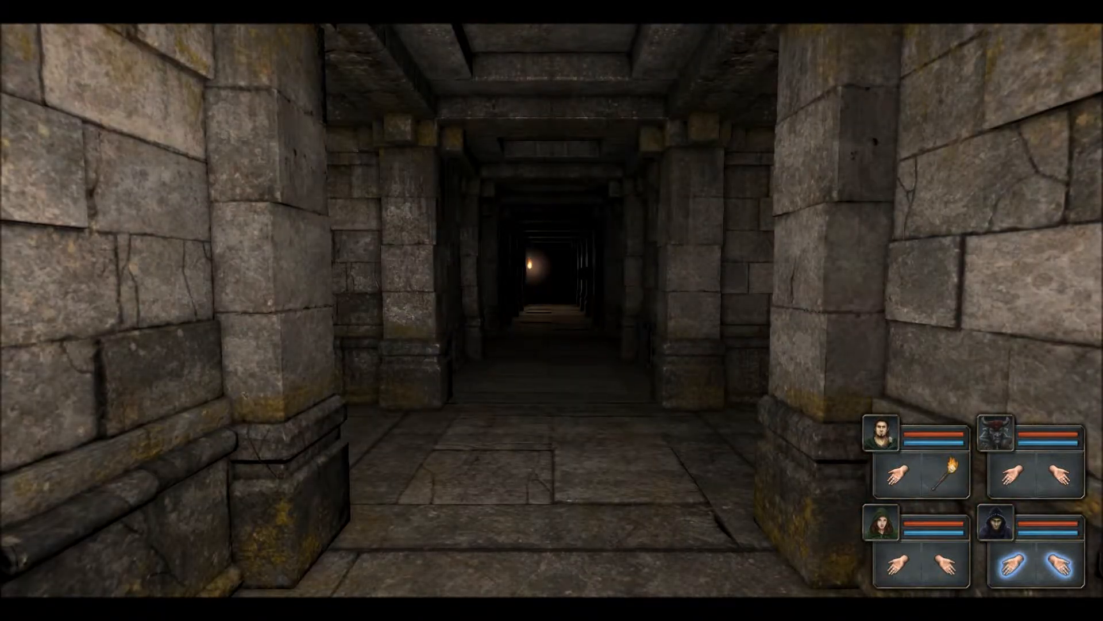
key("w")
key("e")
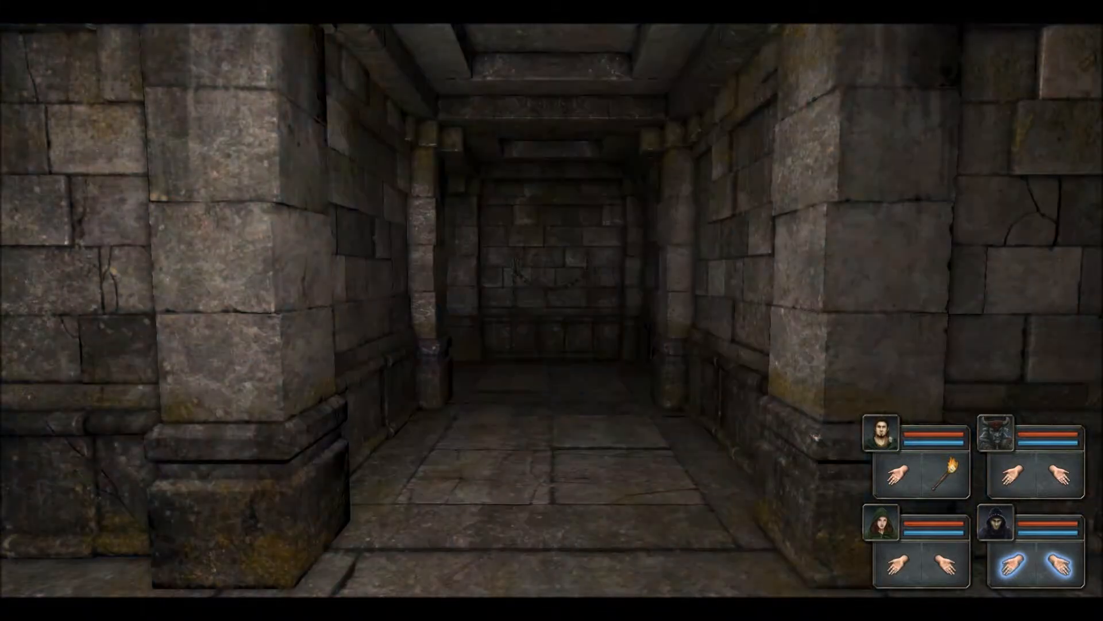
key("w")
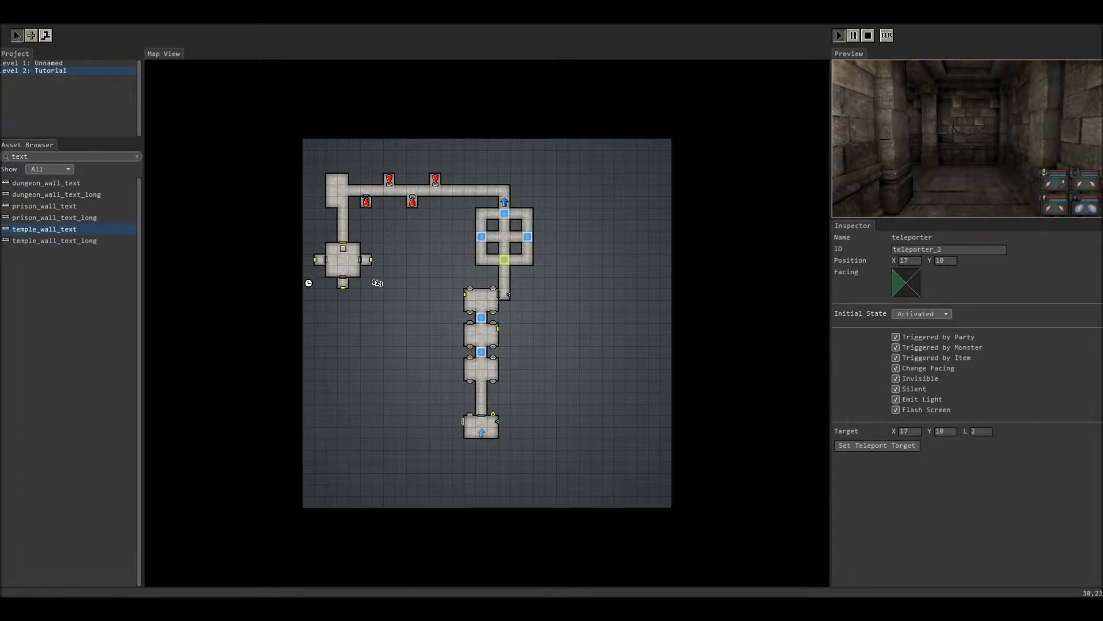
Step: Compare the settings of teleporters 1, 4 and 5, then untick Flash Screen on teleporter_5
left_click(481, 351)
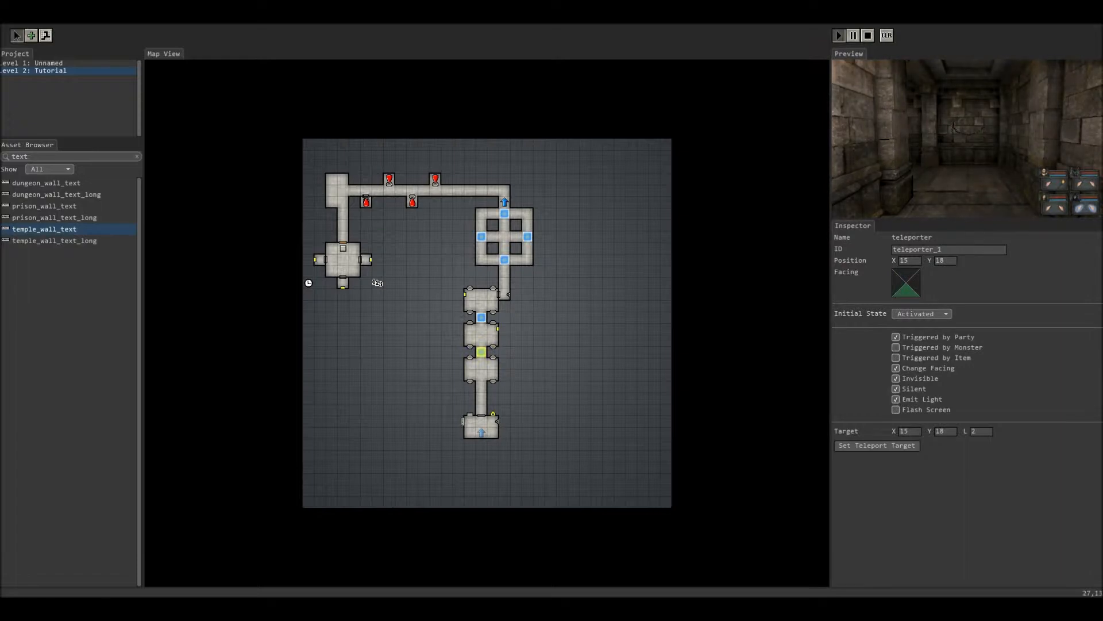
left_click(527, 237)
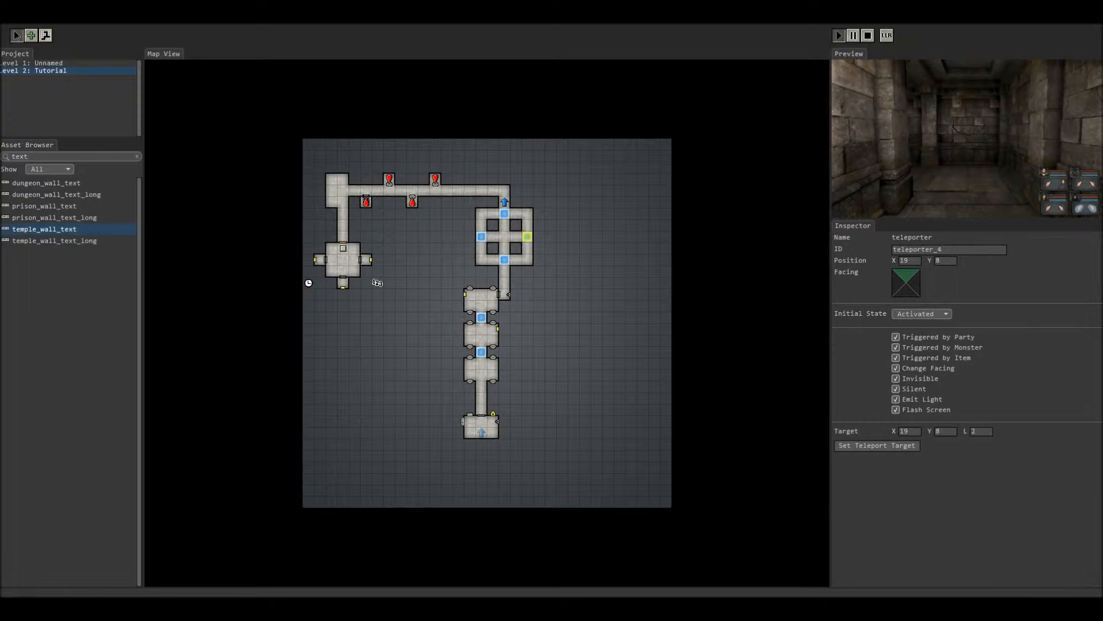
left_click(504, 214)
left_click(528, 236)
left_click(505, 214)
left_click(896, 410)
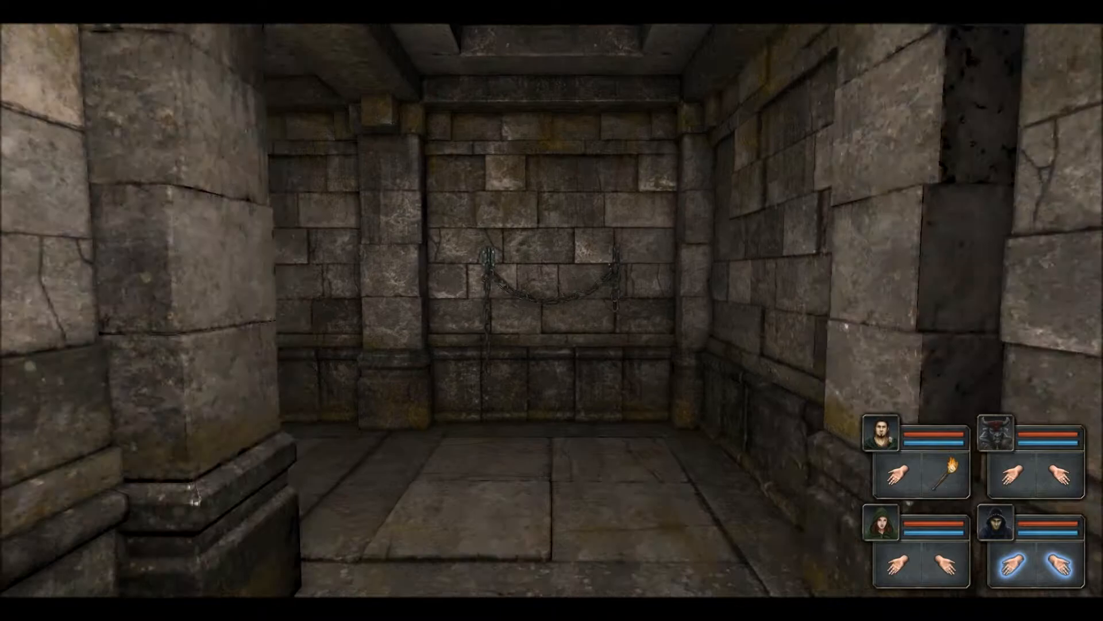
Step: Walk down the dark corridor to the first alcove and face the spear-bearing statue
key("w")
key("w")
key("w")
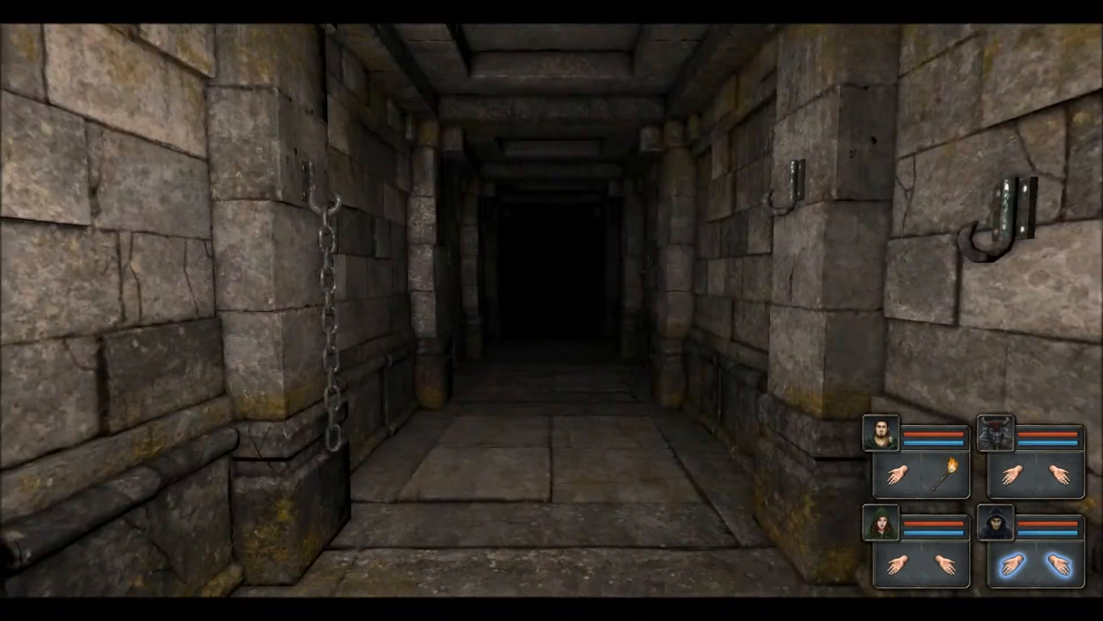
key("w")
key("w")
key("w")
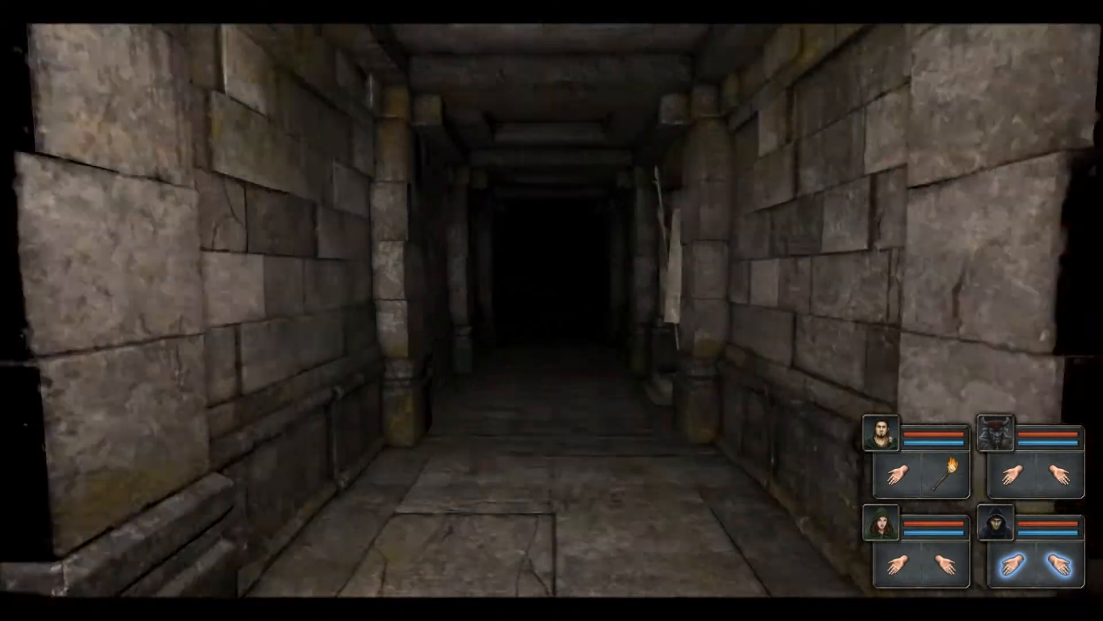
key("w")
key("e")
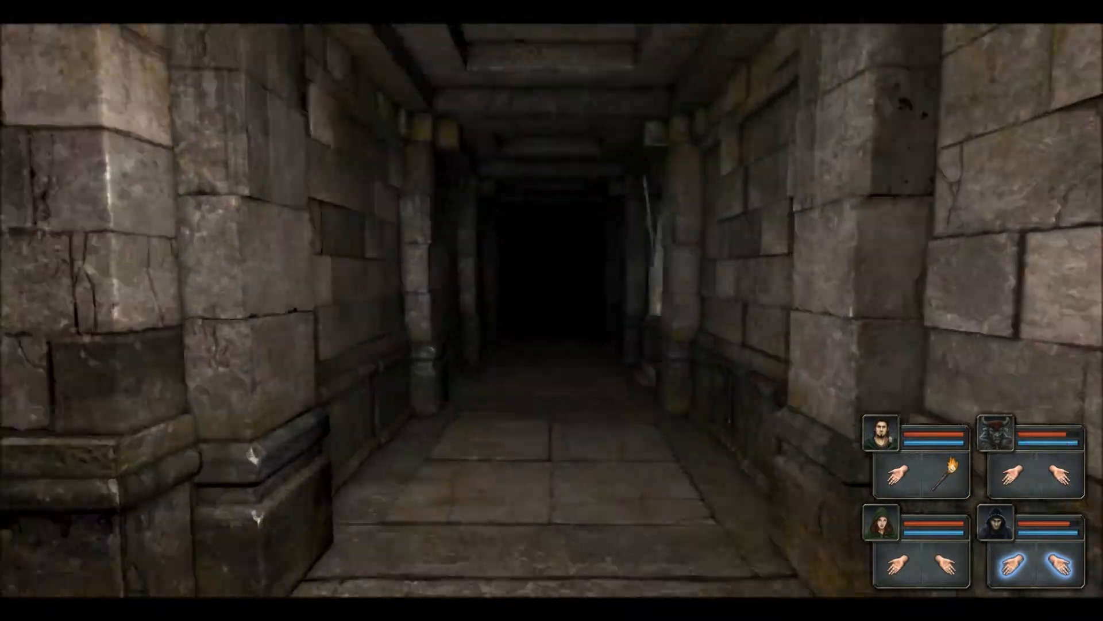
Step: Continue along the statue corridor, turning to look into each remaining gladiator statue alcove
key("w")
key("w")
key("w")
key("w")
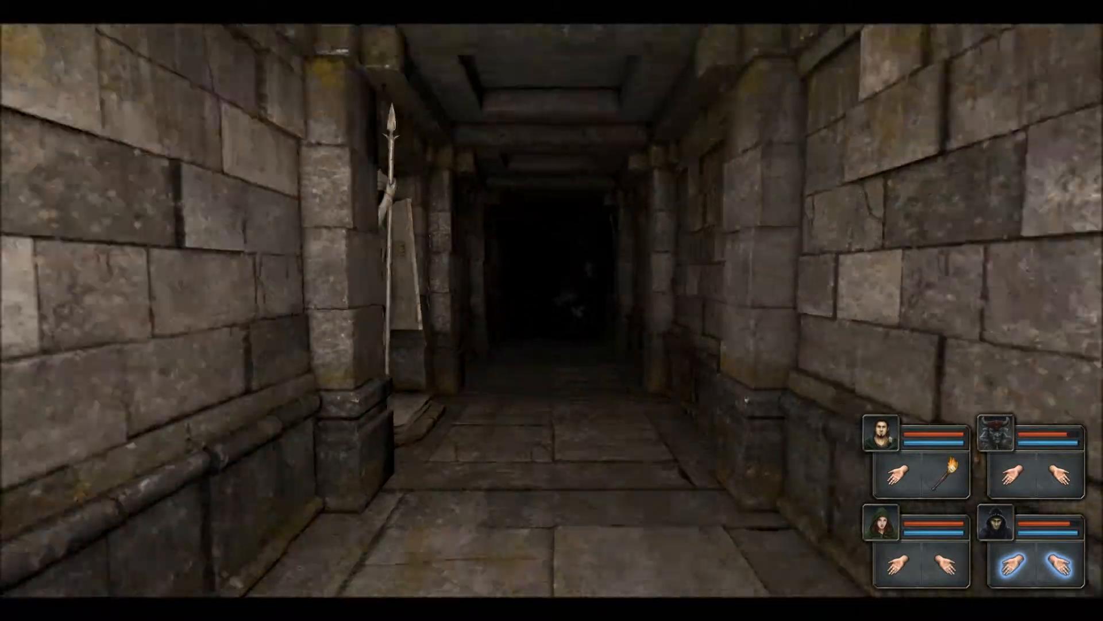
key("e")
key("q")
key("w")
key("w")
key("w")
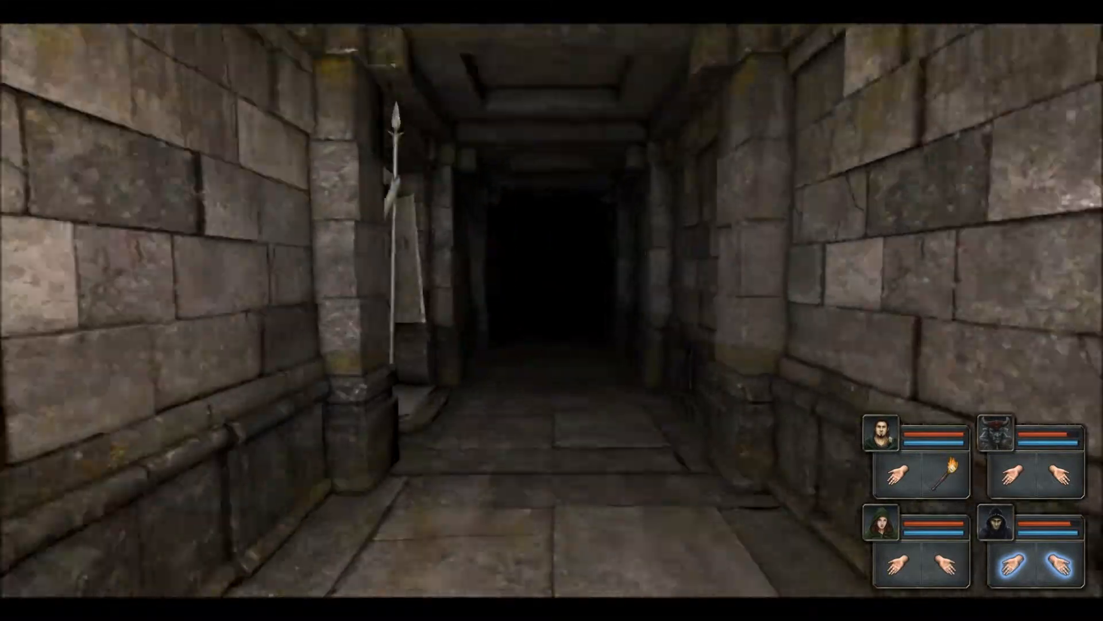
key("w")
key("e")
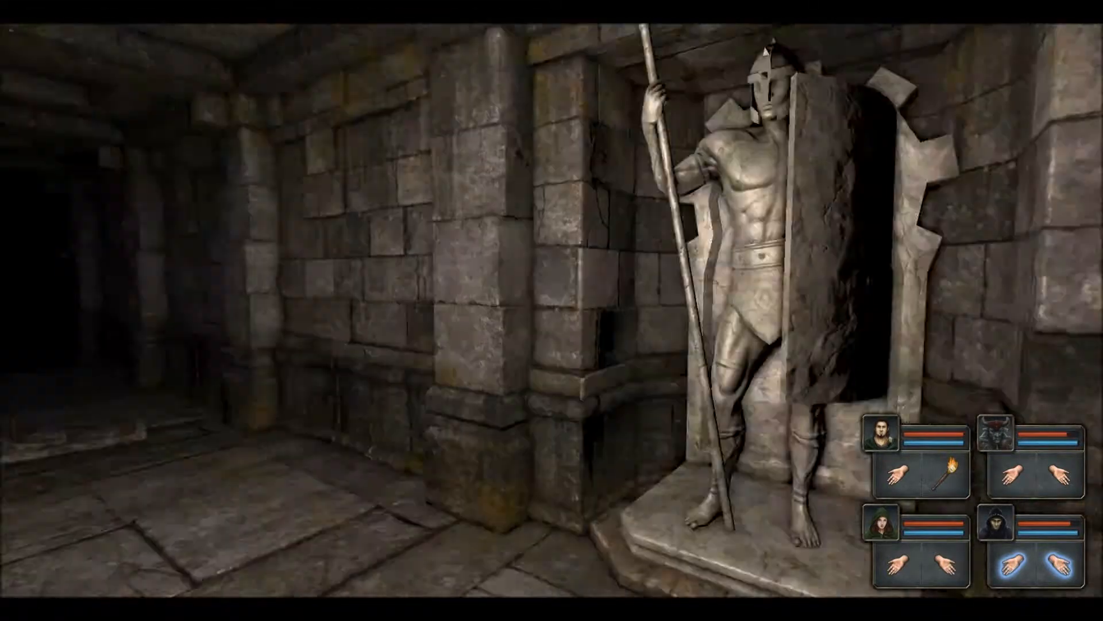
key("q")
key("e")
key("q")
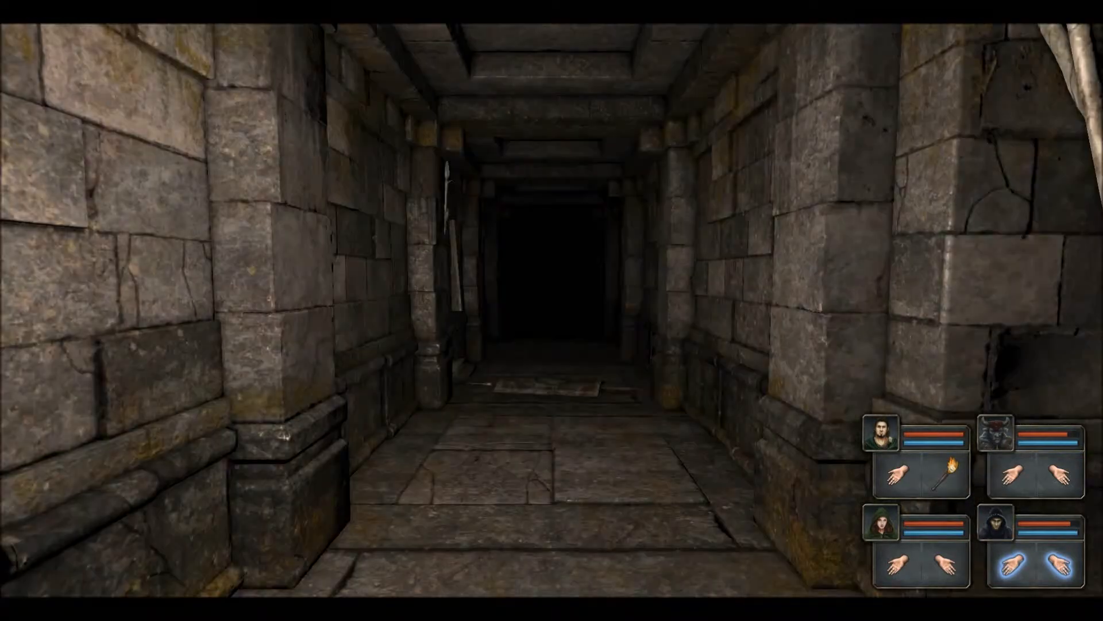
key("e")
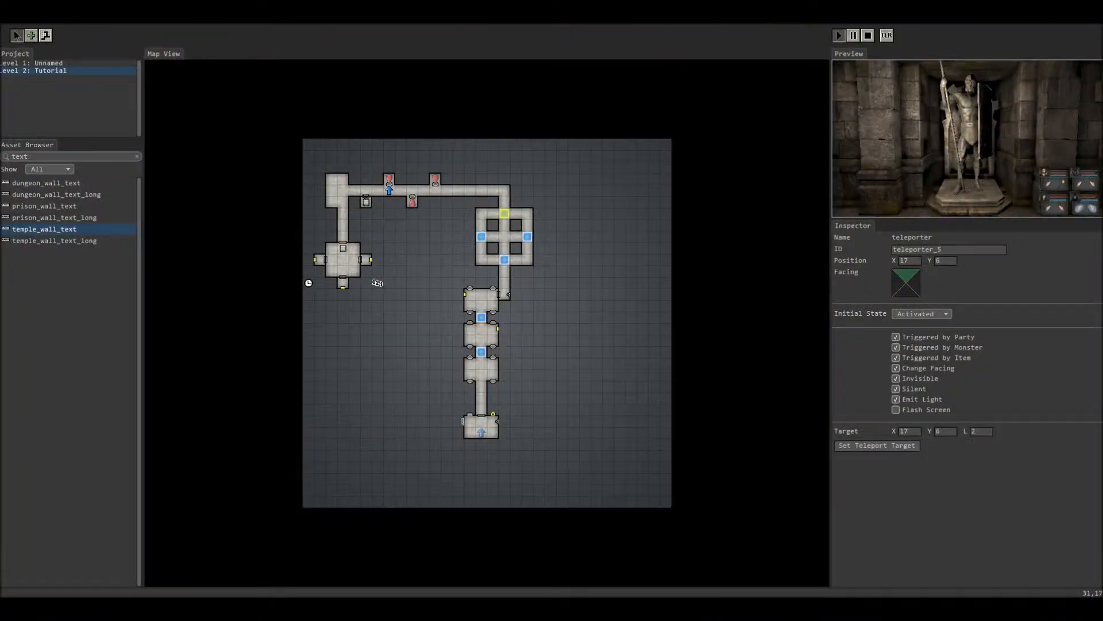
Step: Select the gladiator statue at 11,3, then skeleton_warrior_3 (AI State Guard, Monster Level 1)
left_click(435, 185)
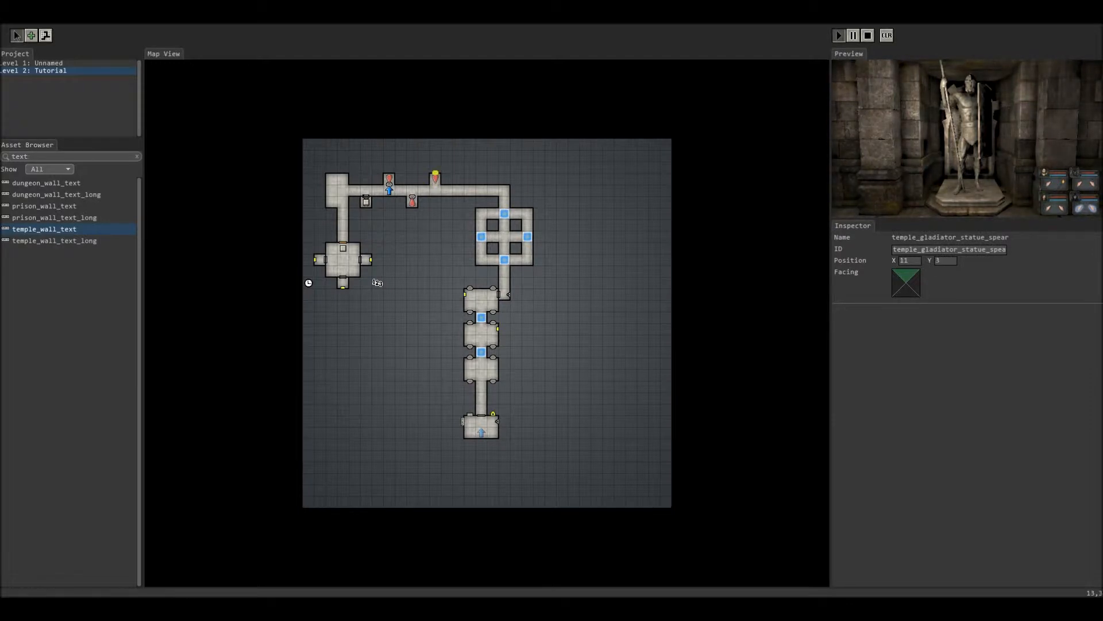
left_click(459, 179)
left_click(435, 173)
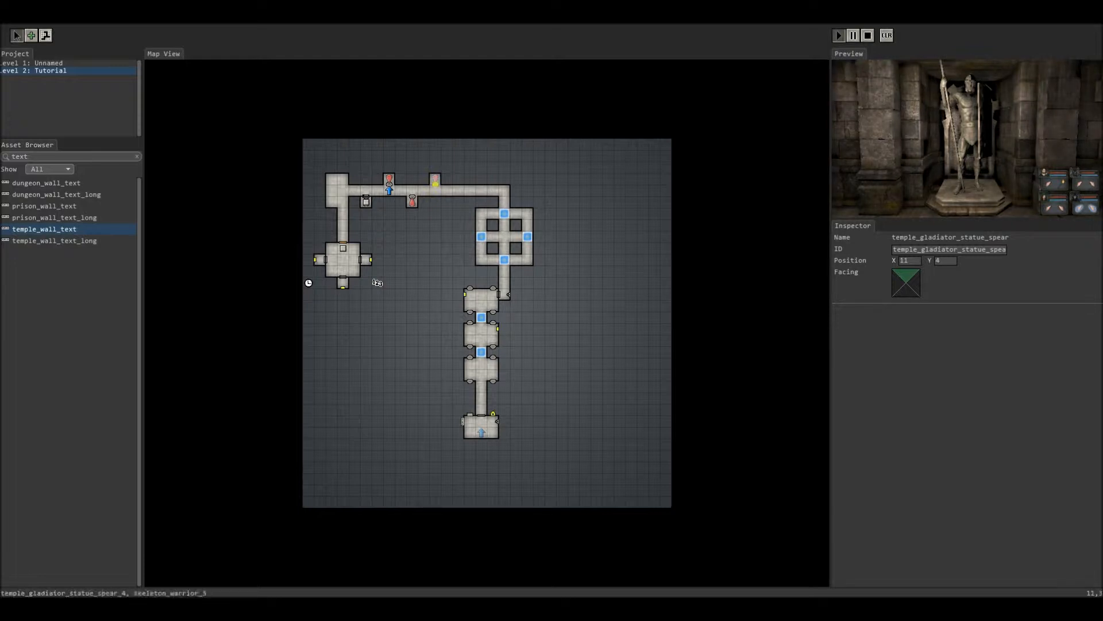
left_click(435, 180)
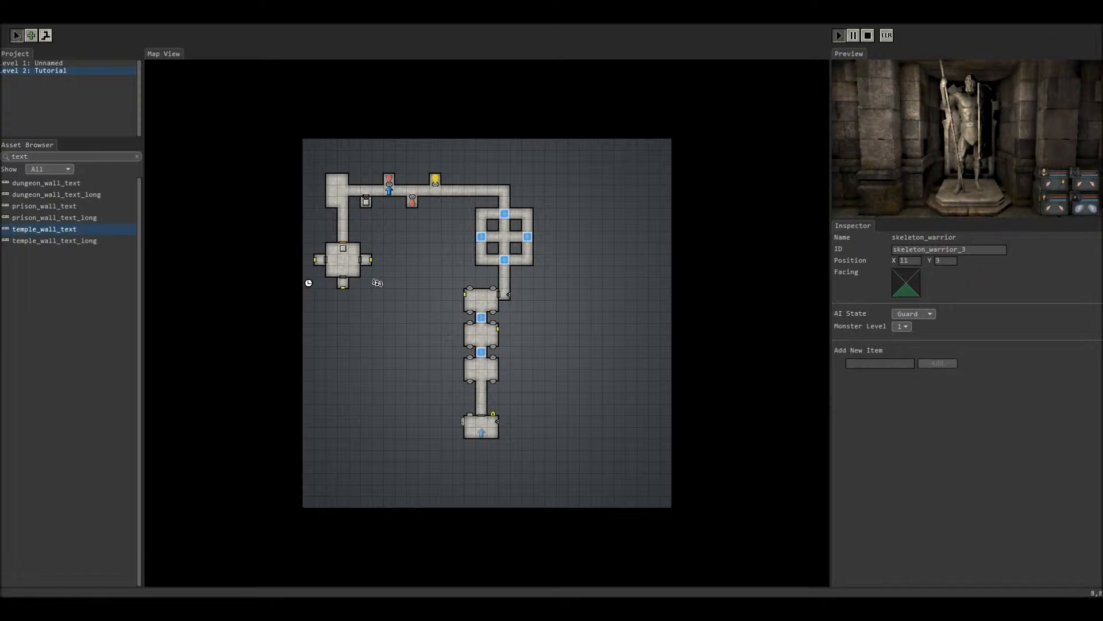
Step: Step the party into the upper alcove, turn around, and walk back left along the corridor
left_click(968, 167)
key("w")
key("e")
key("e")
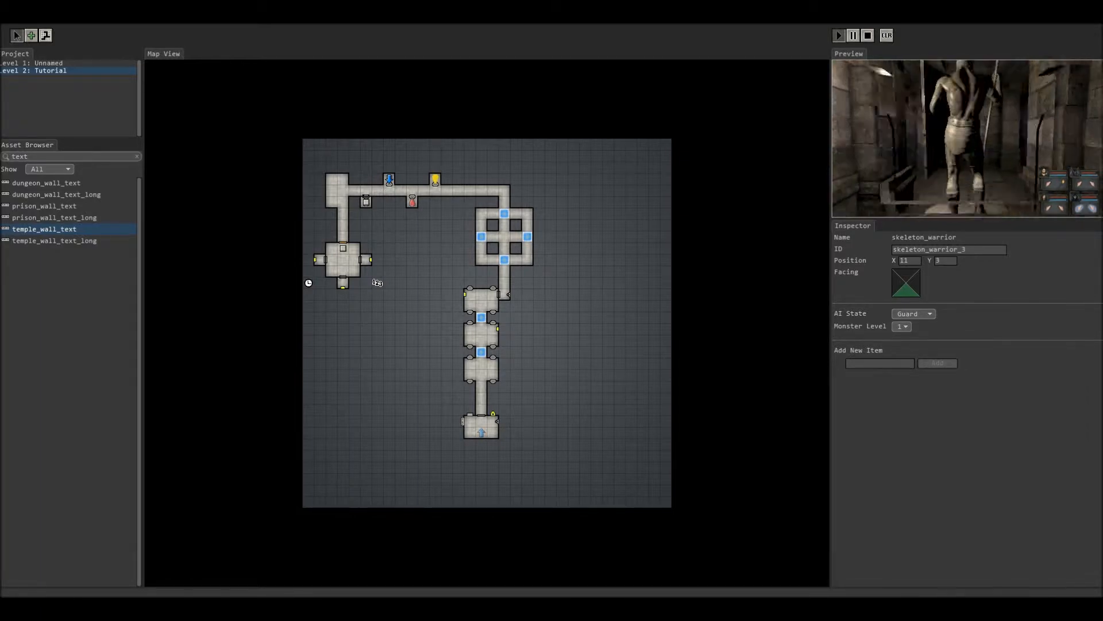
key("w")
key("e")
key("w")
key("w")
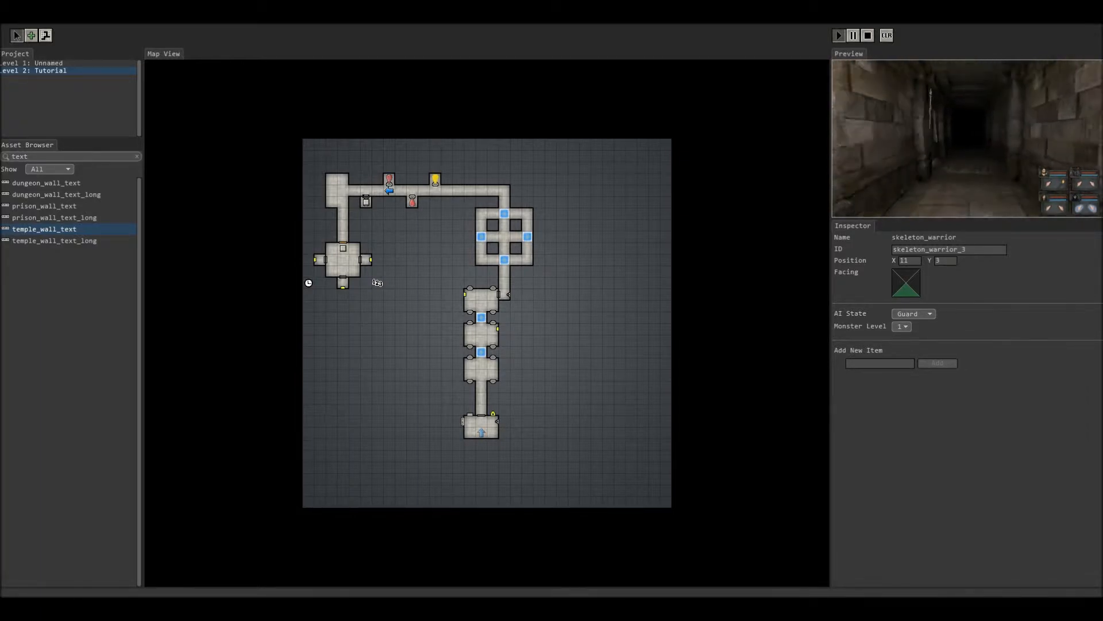
key("q")
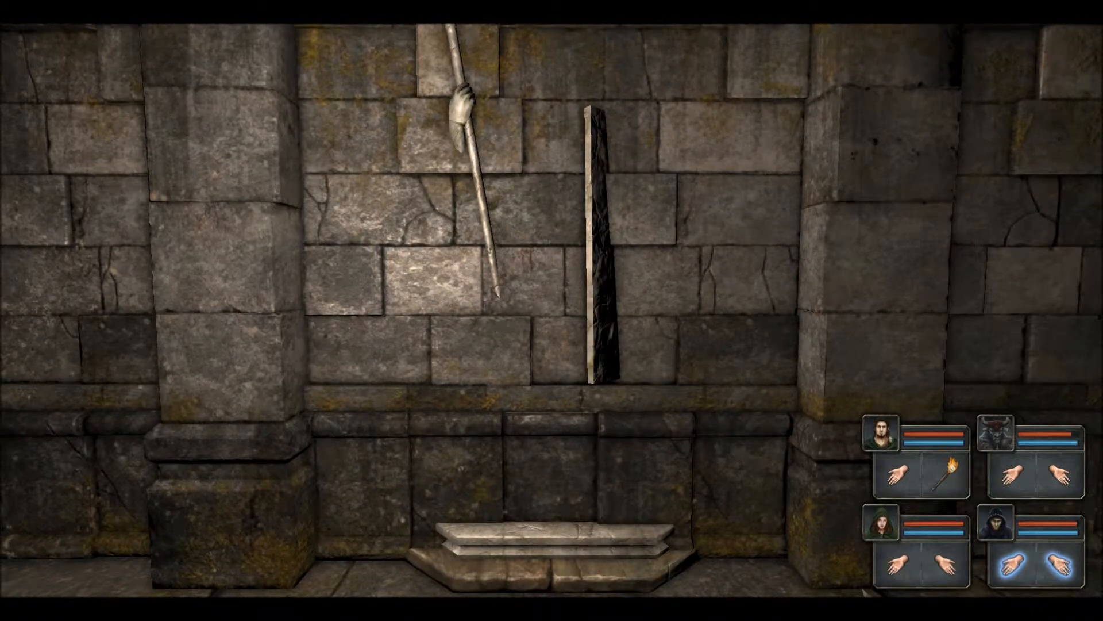
key("e")
key("q")
key("e")
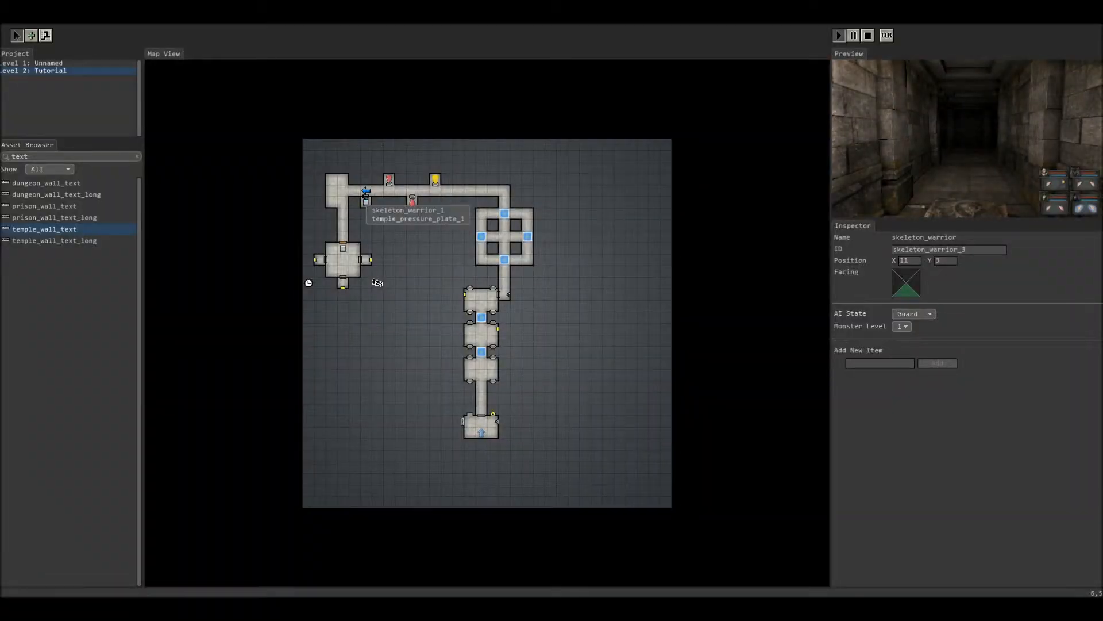
Step: Rotate temple_pressure_plate_1 to face east, keeping its deactivate connector, then turn the party in the preview
left_click(366, 201)
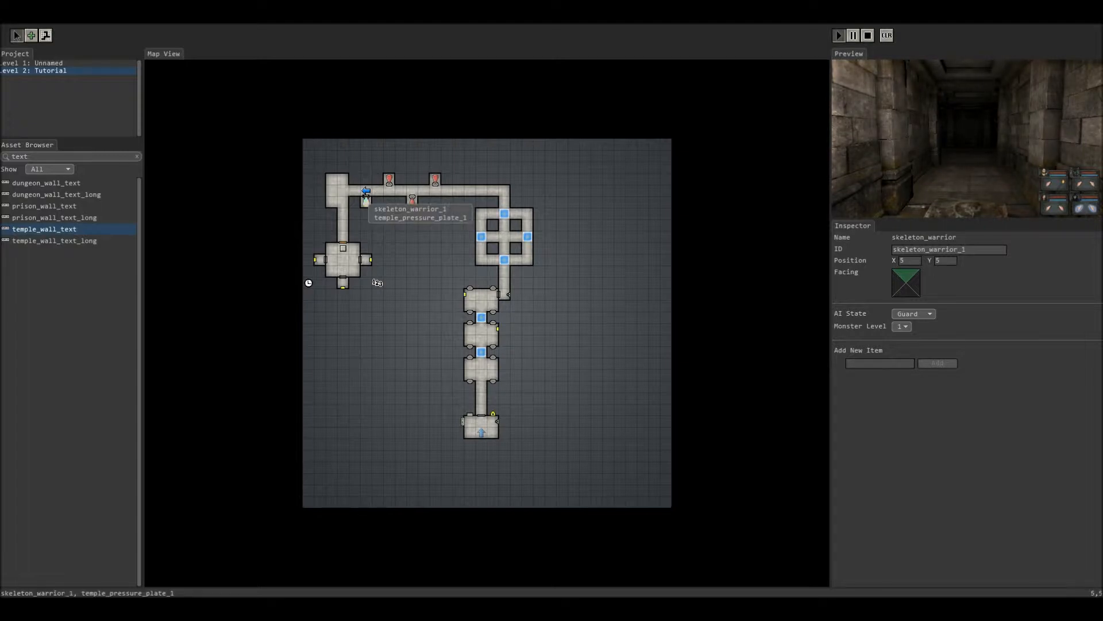
left_click(420, 217)
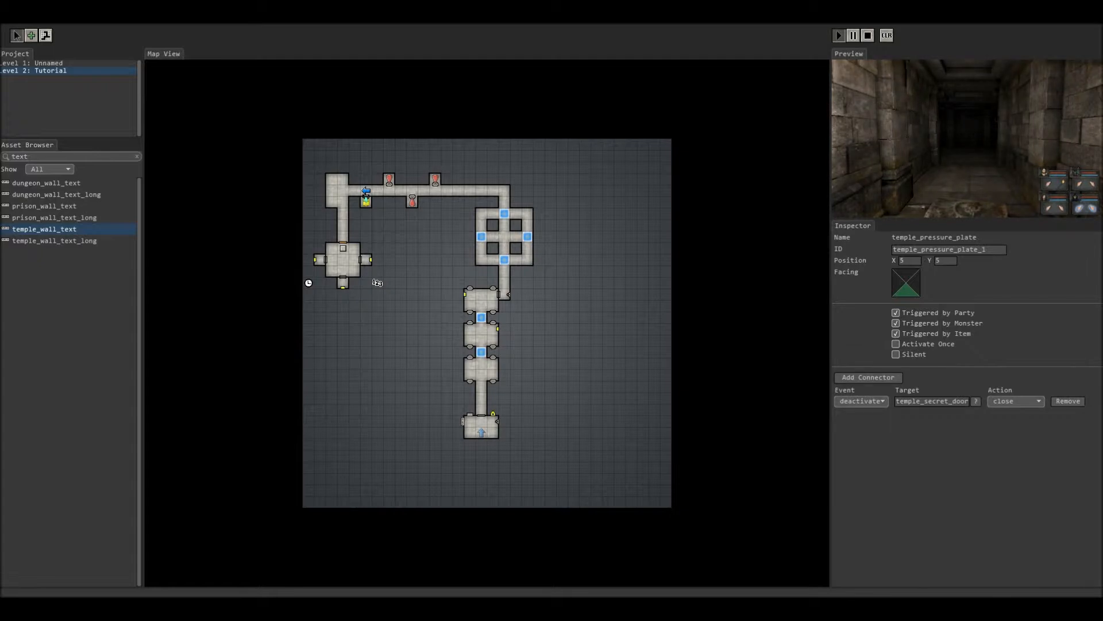
left_click(861, 401)
left_click(860, 401)
right_click(399, 191)
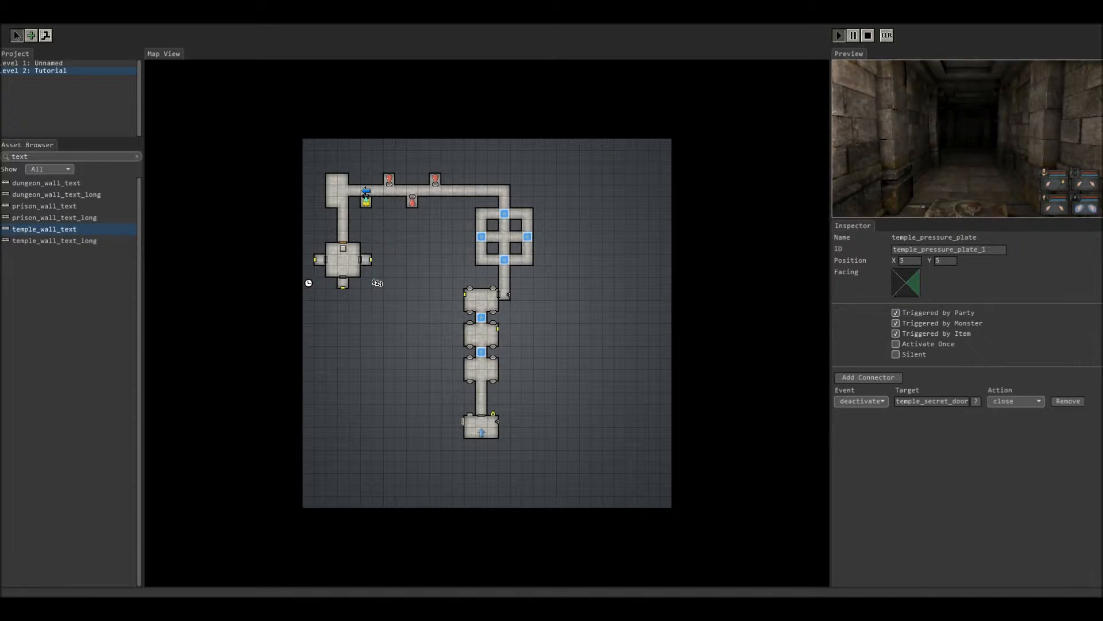
key("space")
key("q")
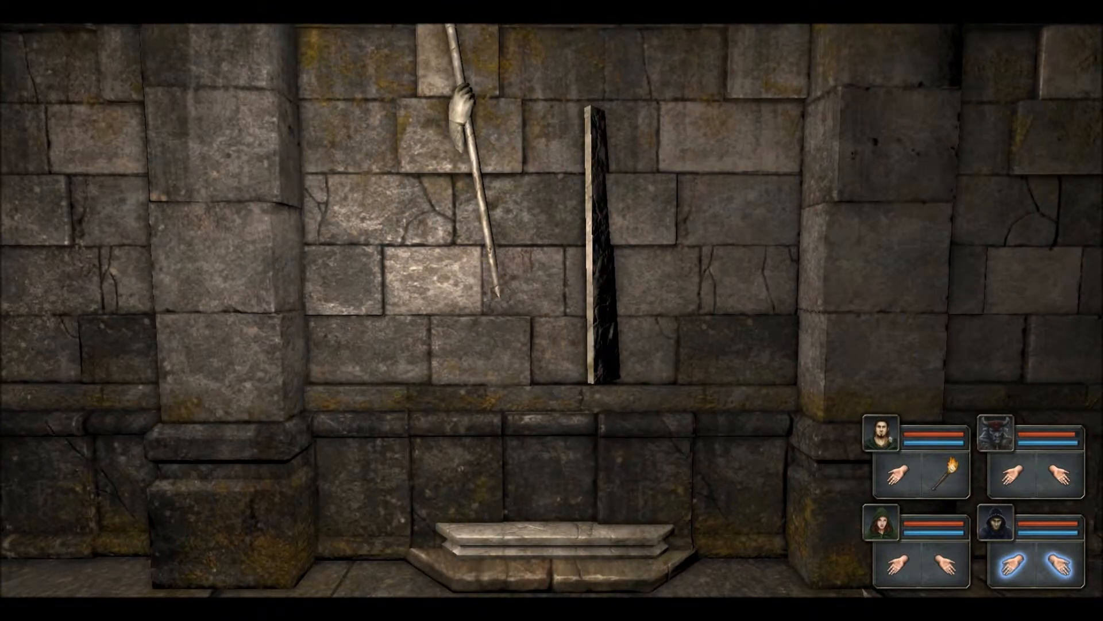
Step: Turn and step past the statue niche, looking between the pedestal wall and the long corridor
key("q")
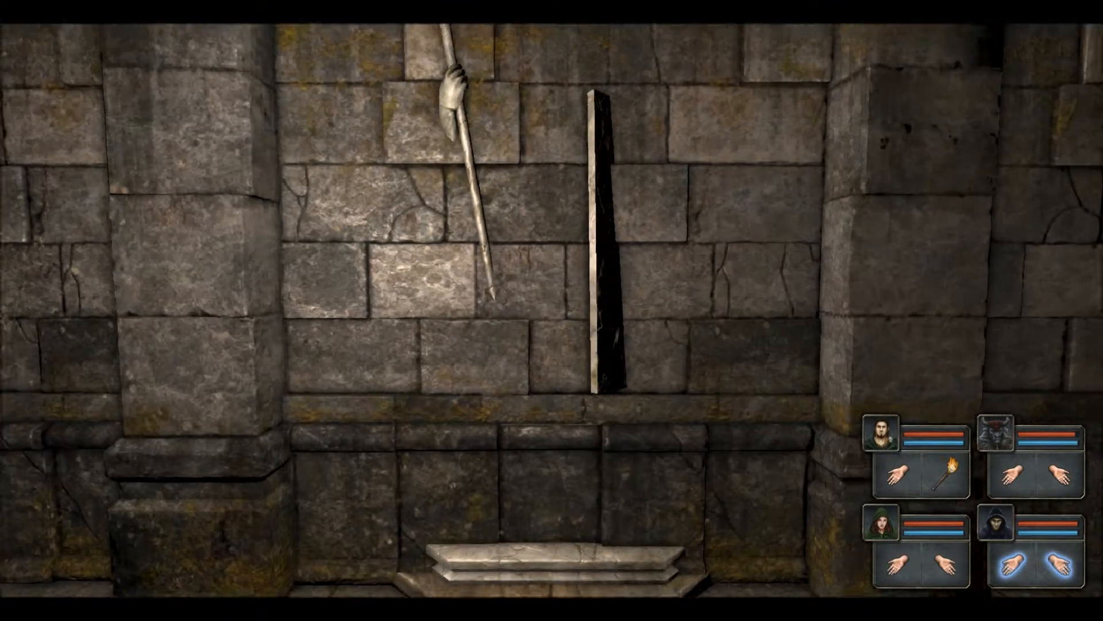
key("q")
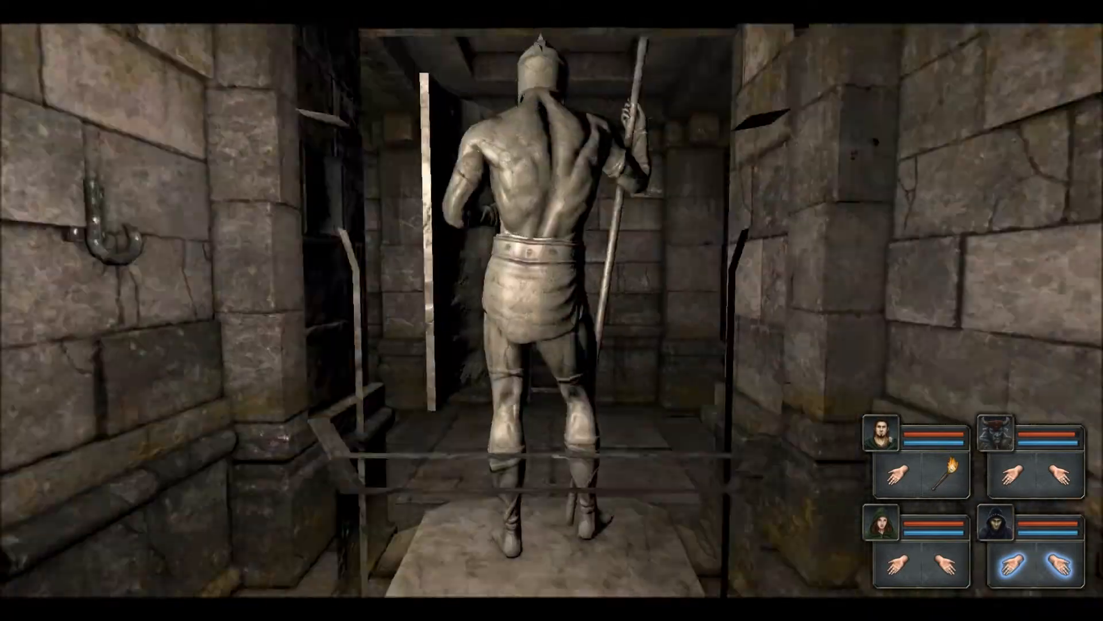
key("q")
key("q")
key("w")
key("q")
key("e")
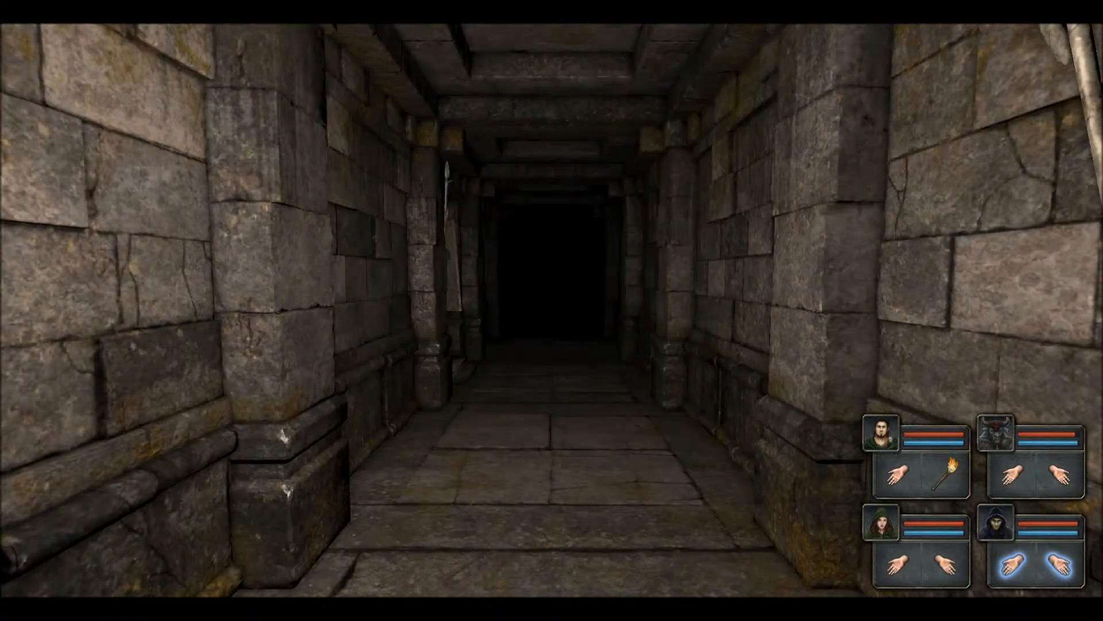
key("q")
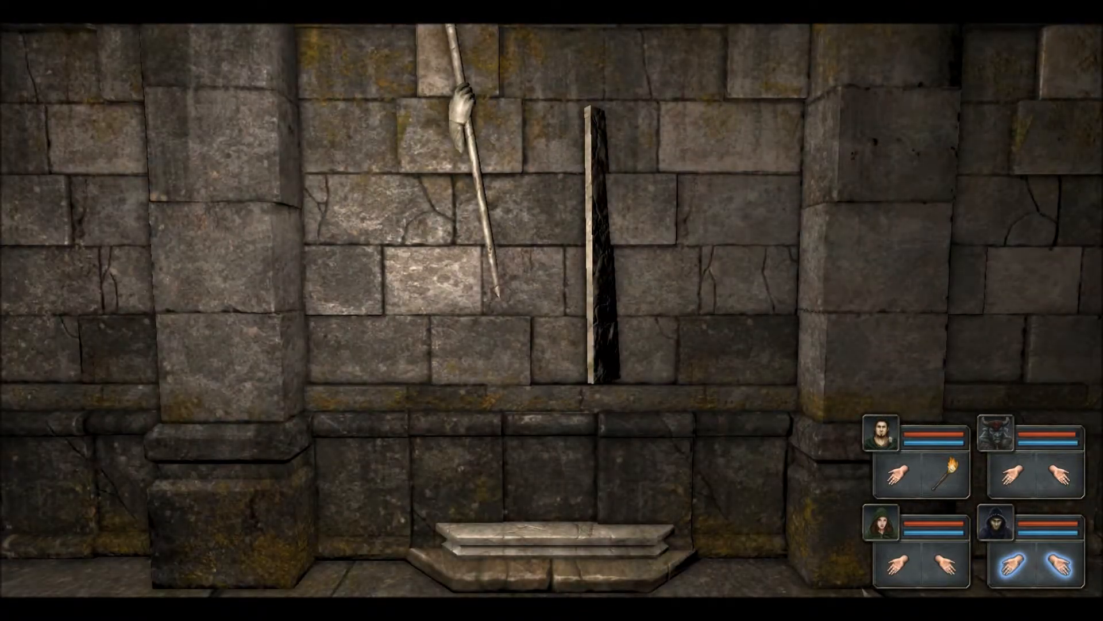
key("e")
Step: Advance down the corridor to the pressure-plate room, then exit the playtest
key("w")
key("w")
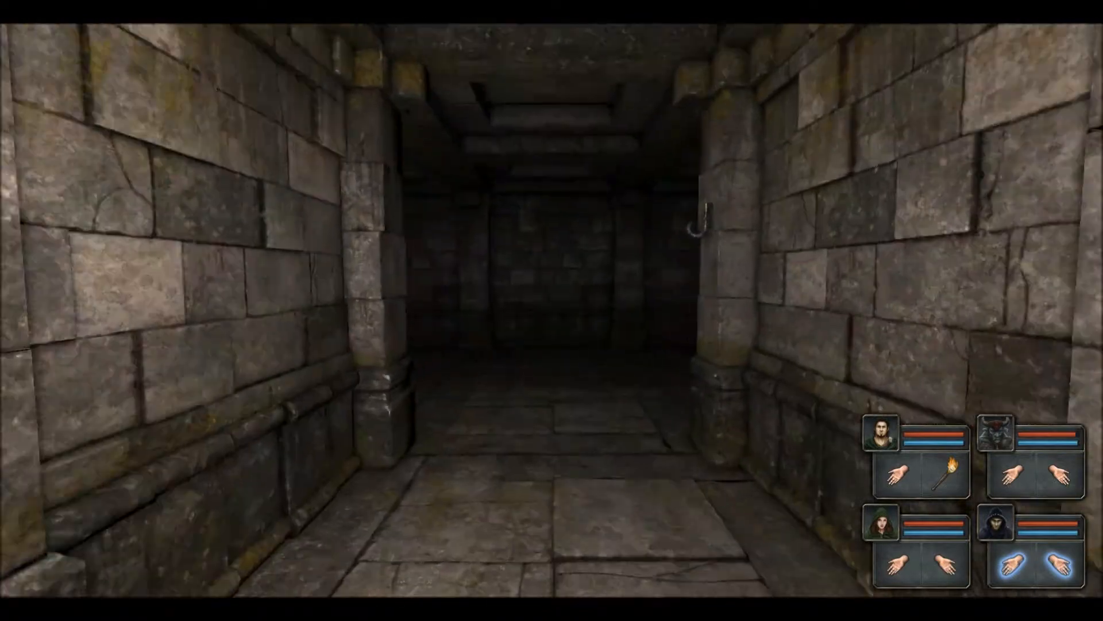
key("q")
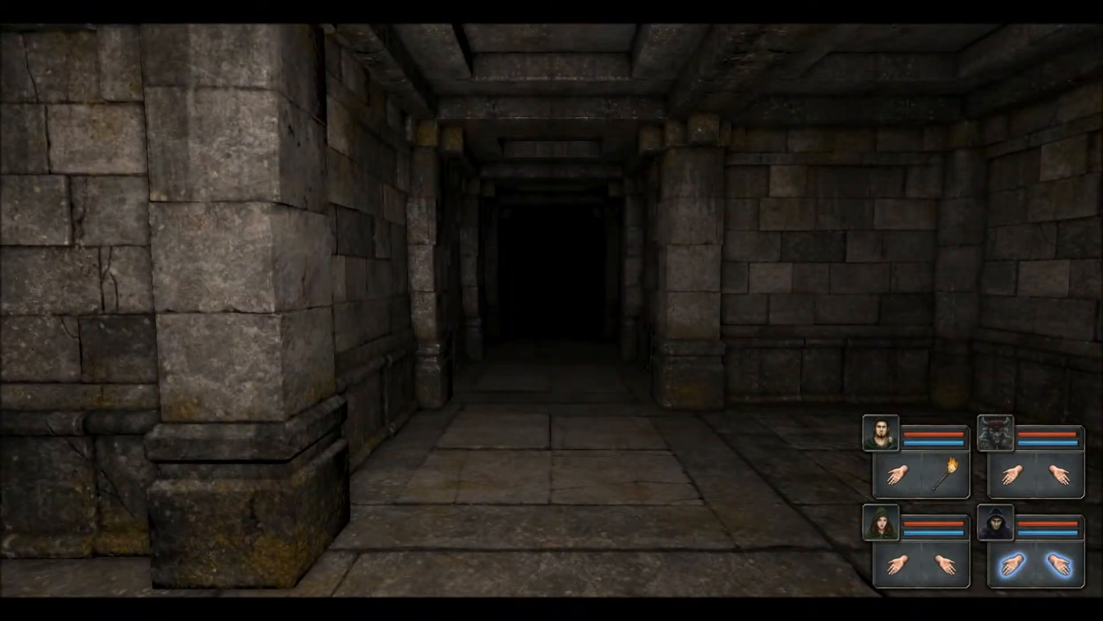
key("w")
key("s")
key("w")
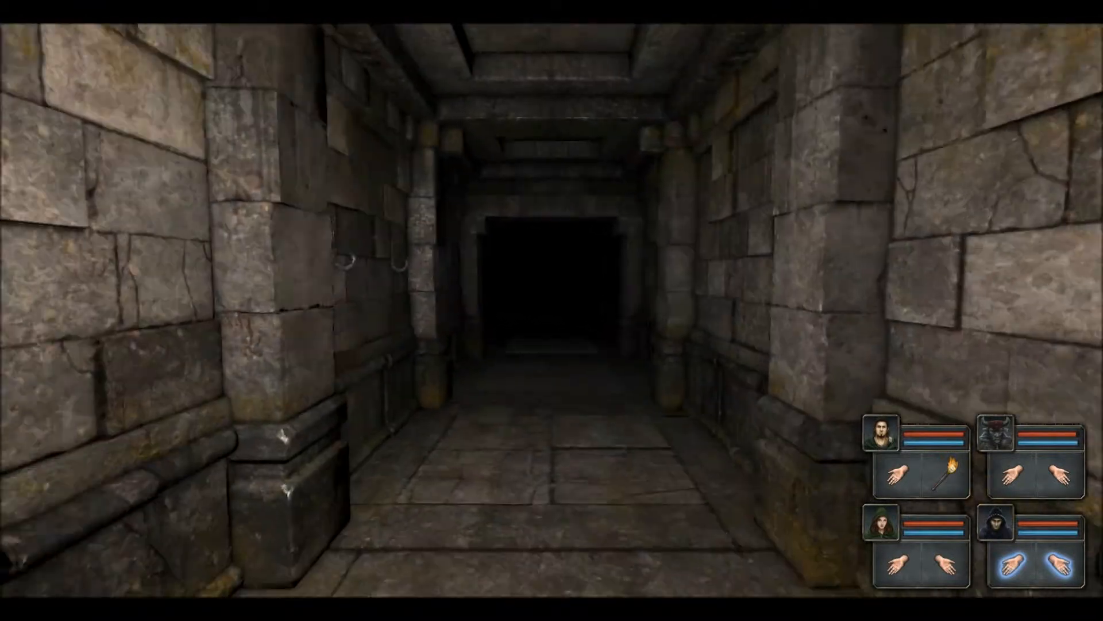
key("w")
key("w")
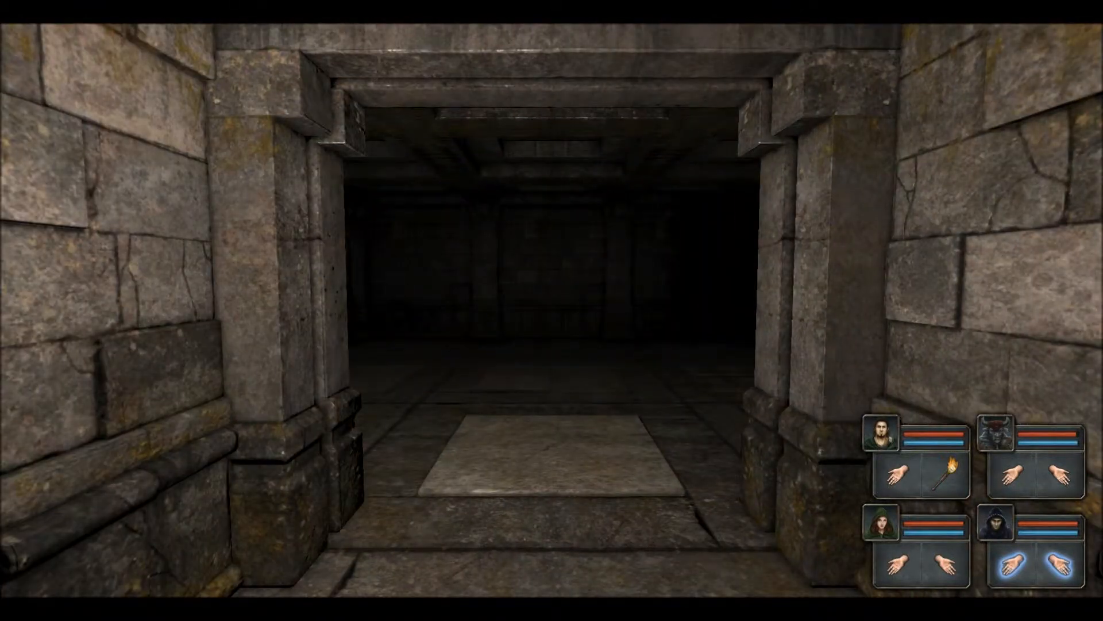
key("Escape")
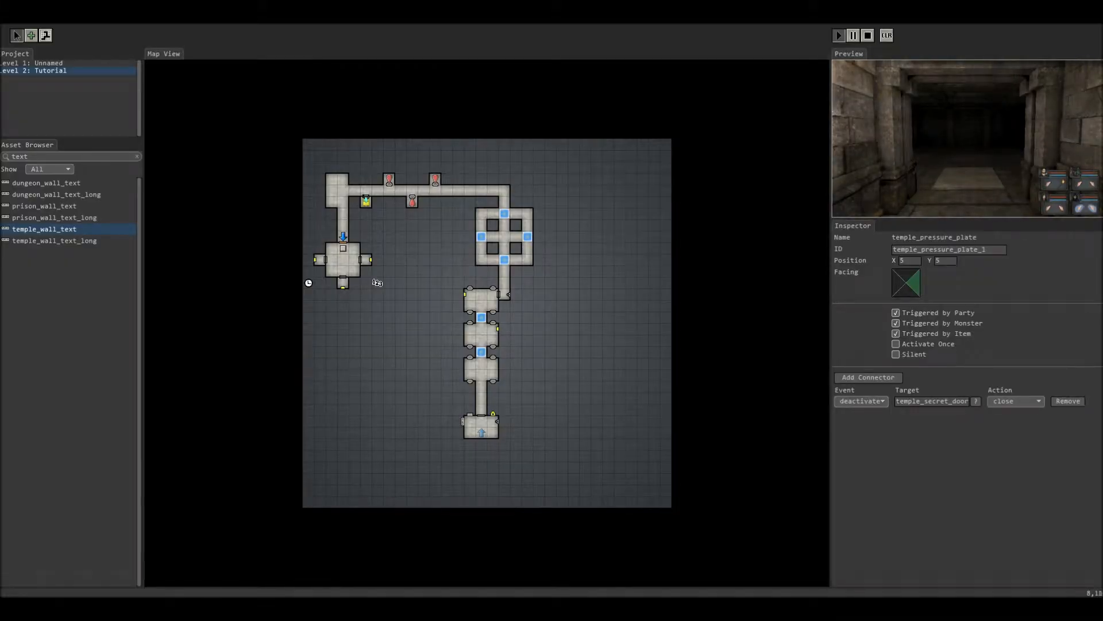
Step: Check the connectors of the pressure plate at 3,9, then step the party onto it to shut the carved door
left_click(400, 236)
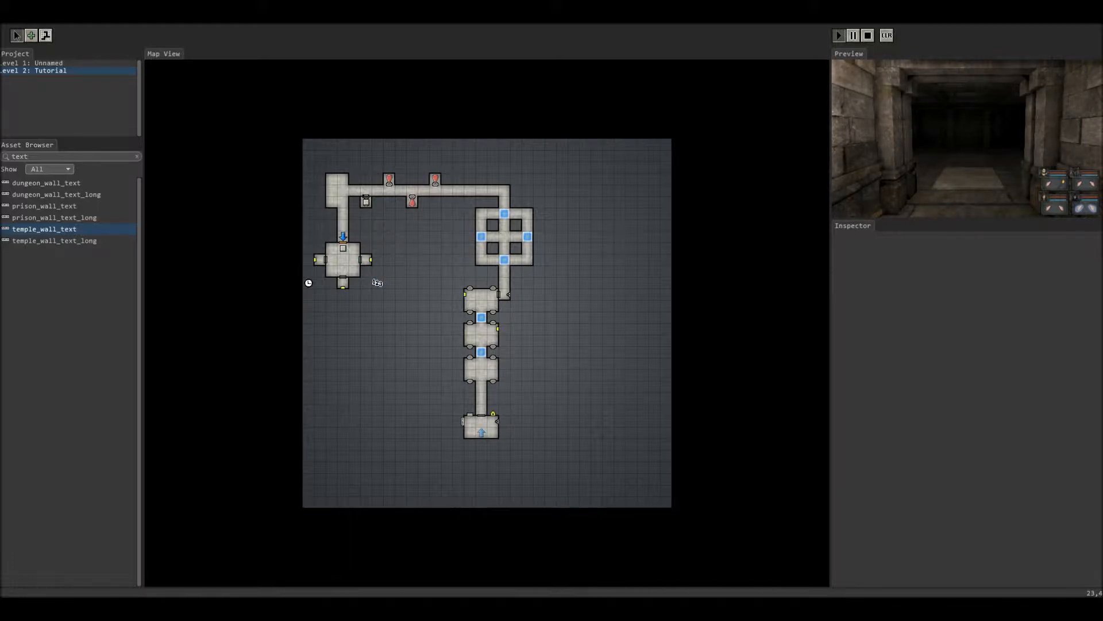
left_click(343, 248)
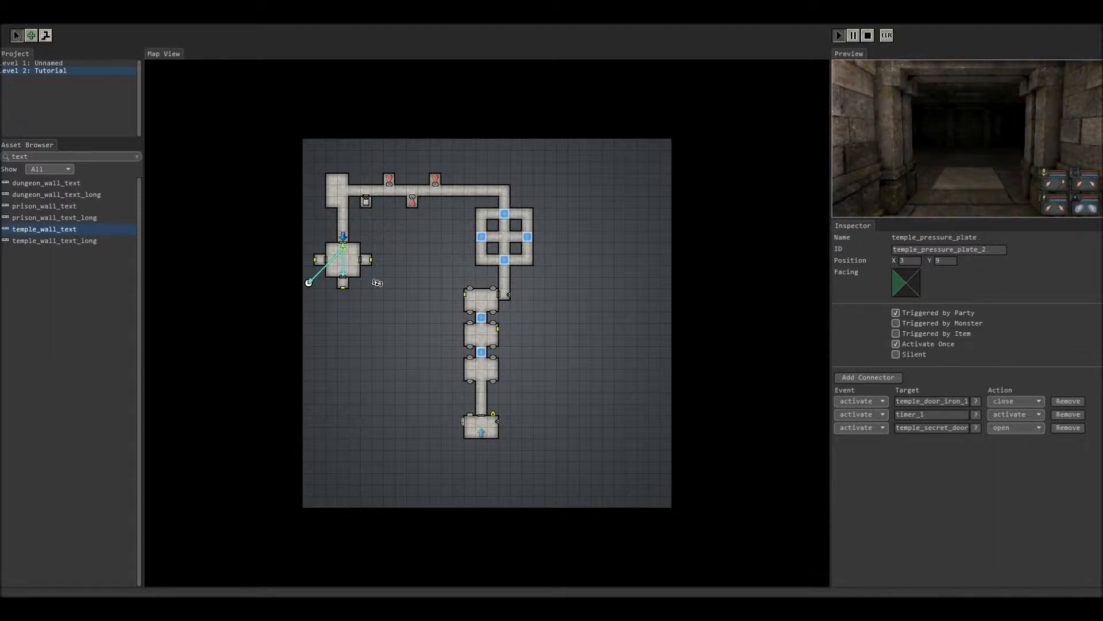
key("w")
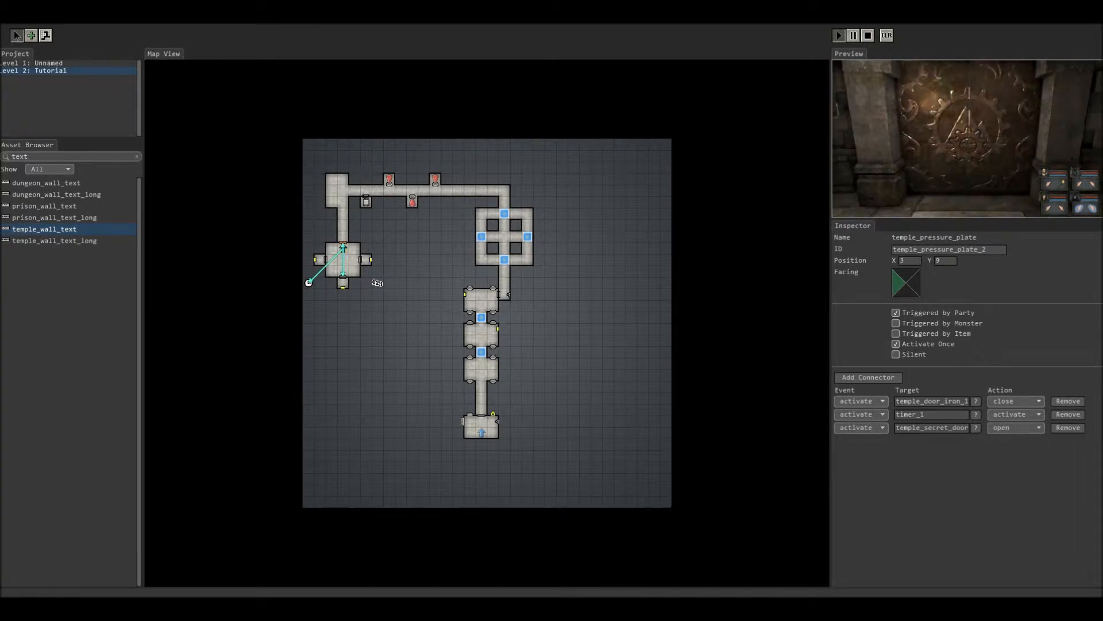
key("e")
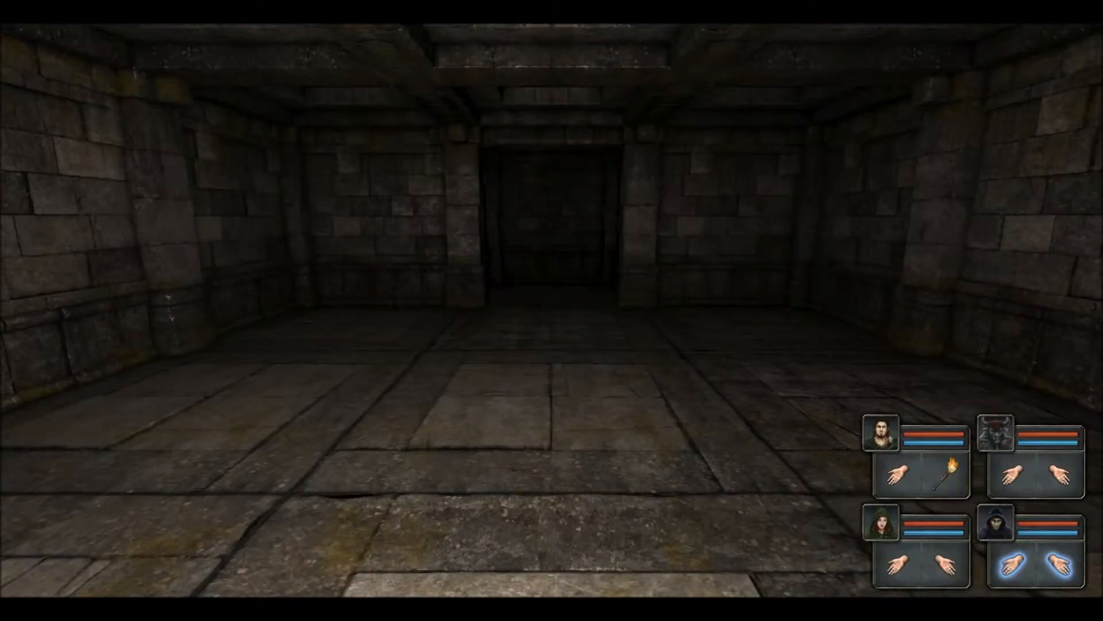
Step: Walk the party down the corridor to the carved door, then turn left and sidestep right
key("w")
key("w")
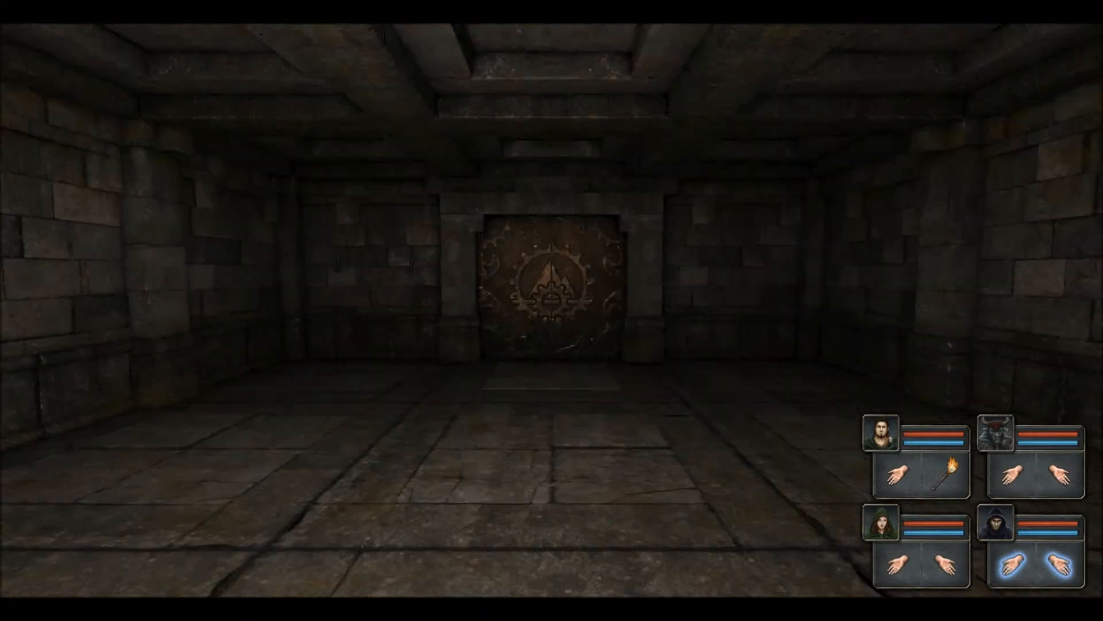
key("w")
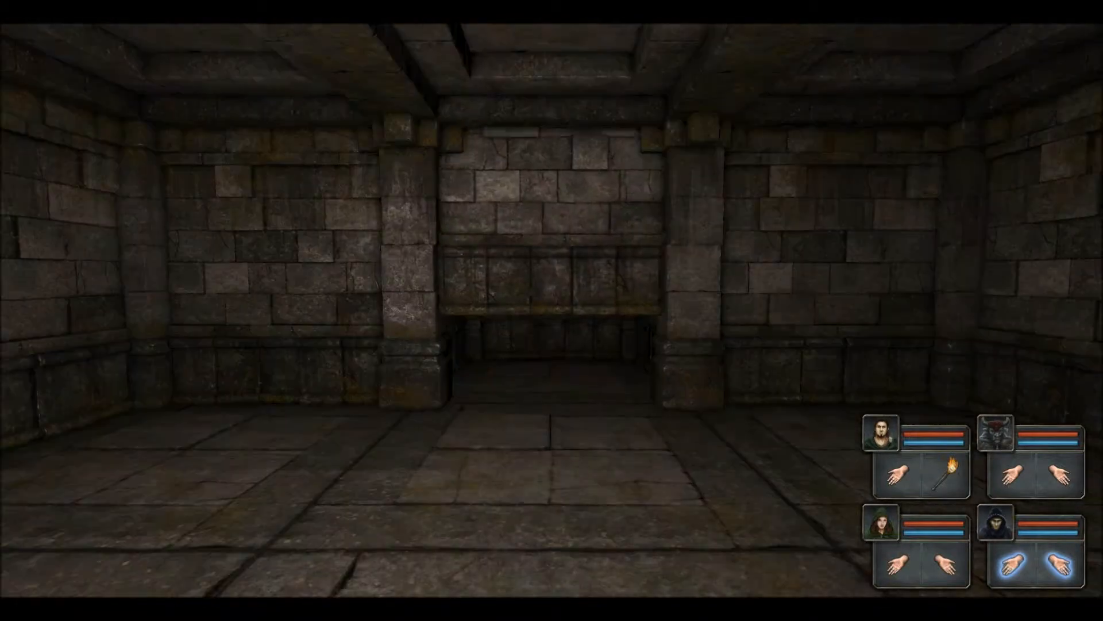
key("q")
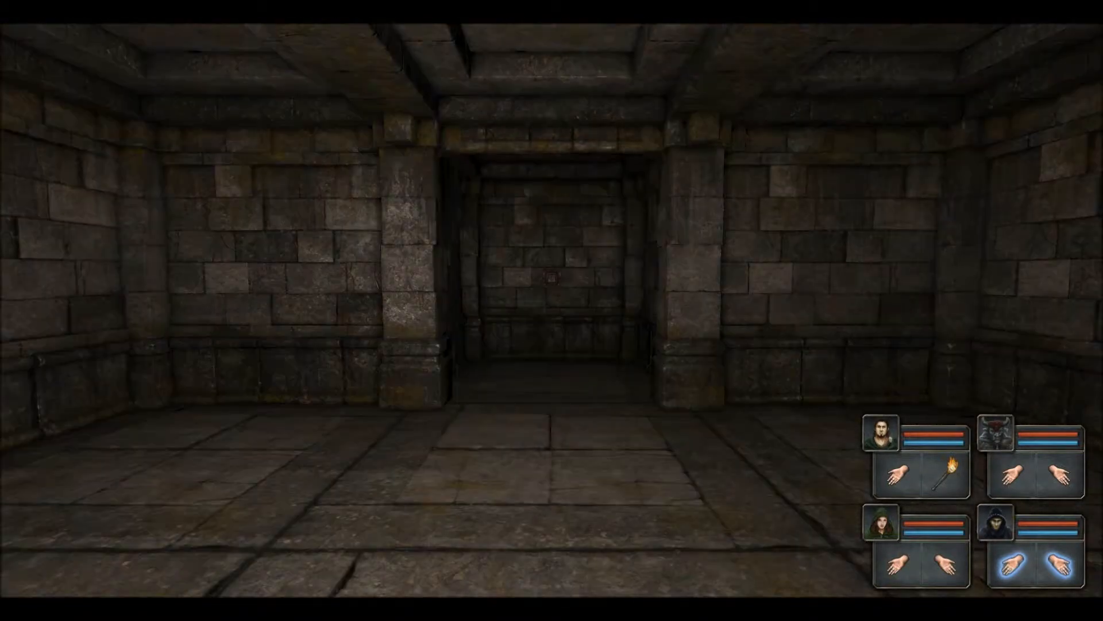
key("d")
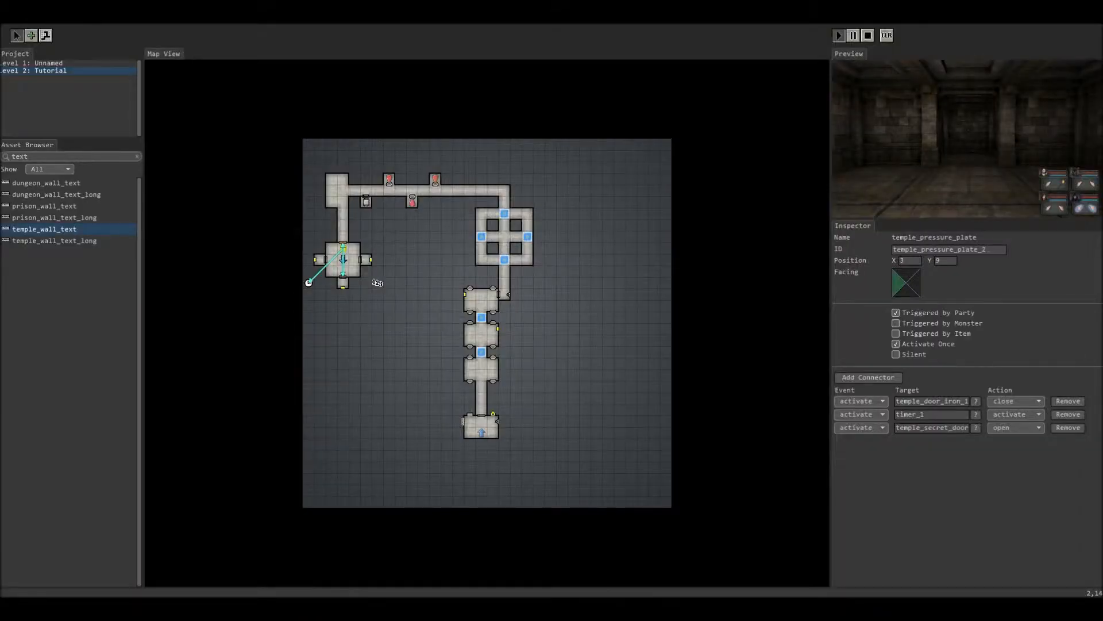
Step: Inspect the iron door at 3,8 and the secret door at 3,12
left_click(331, 305)
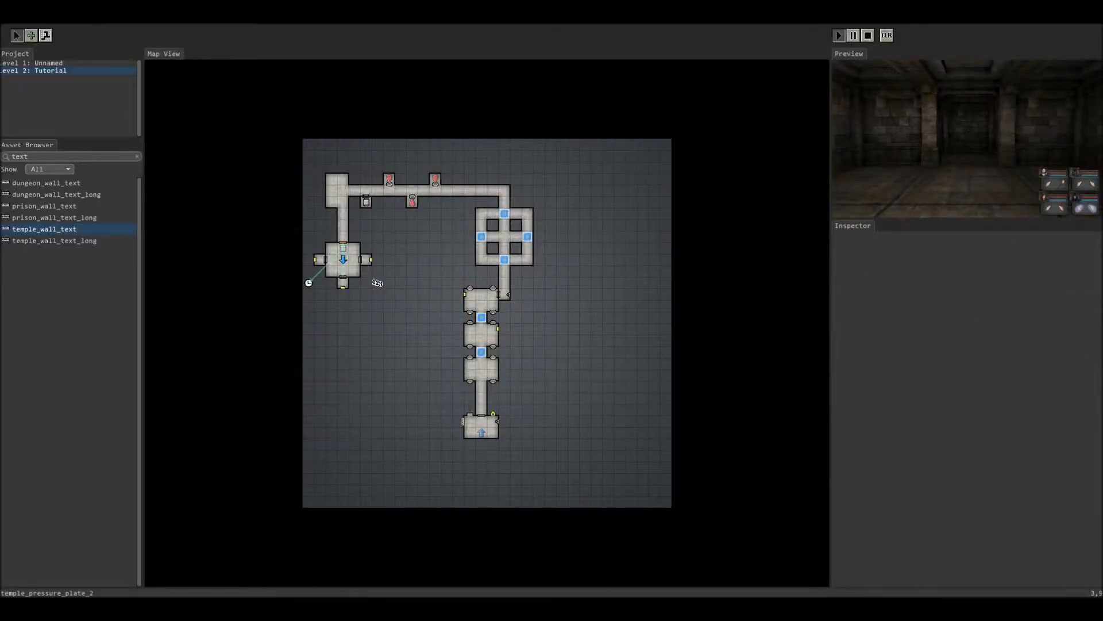
left_click(343, 241)
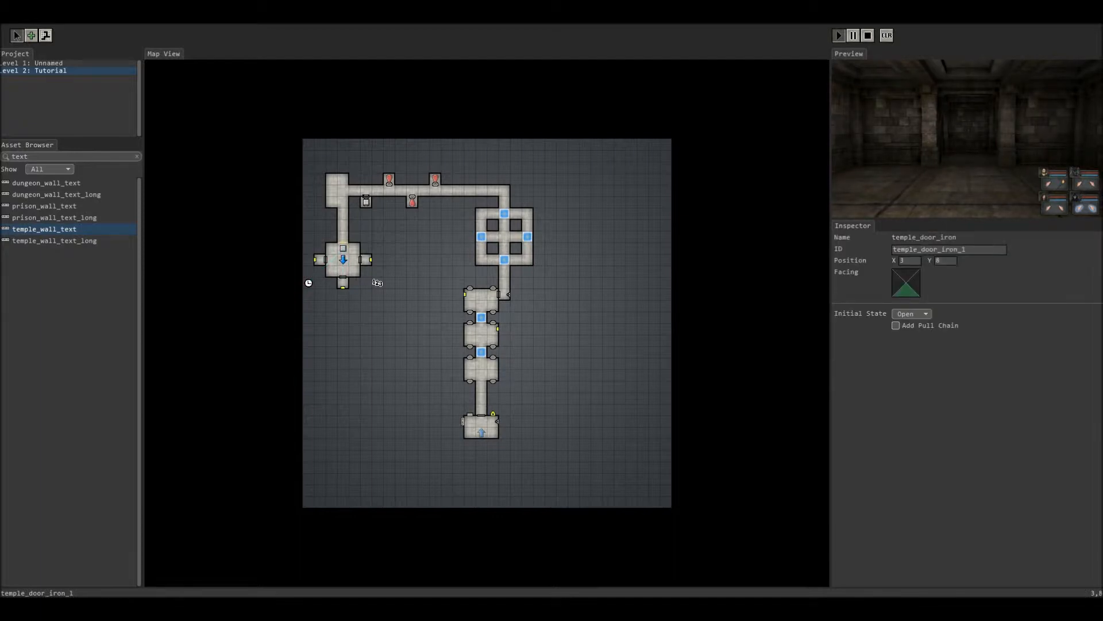
left_click(343, 277)
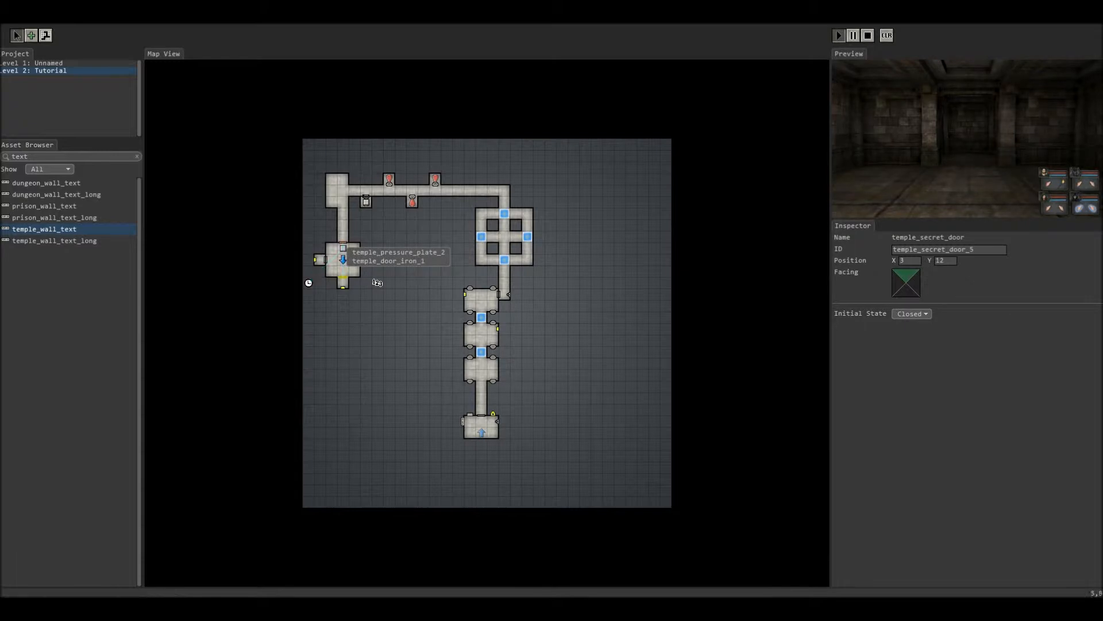
left_click(389, 225)
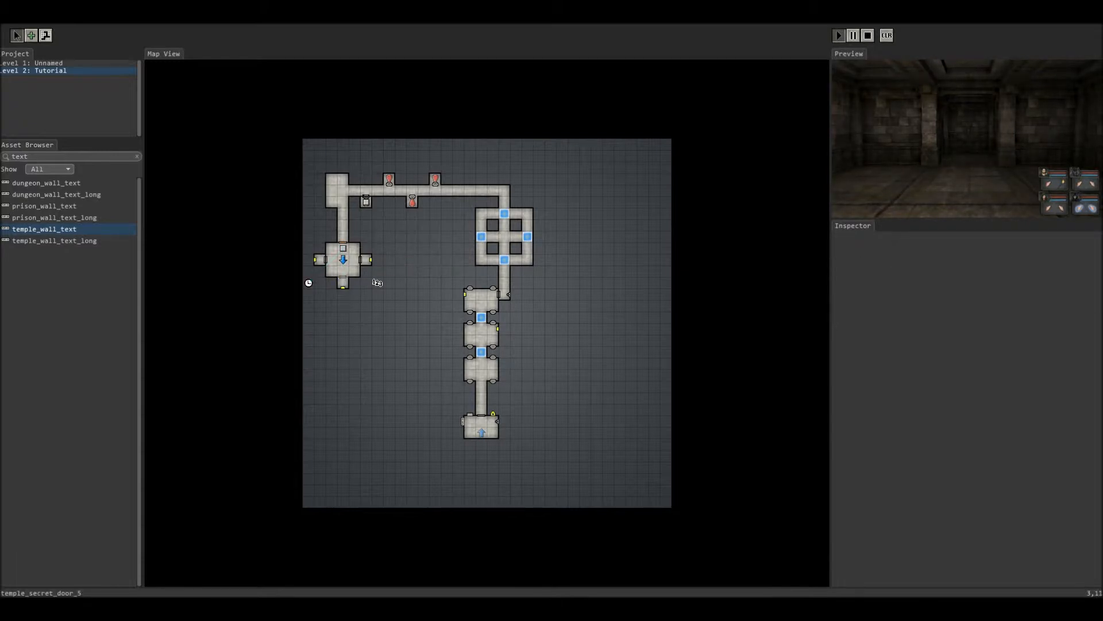
Step: Select timer_1 at 0,12 and change its Timer Interval from 10 to 15
left_click(309, 282)
left_click(900, 312)
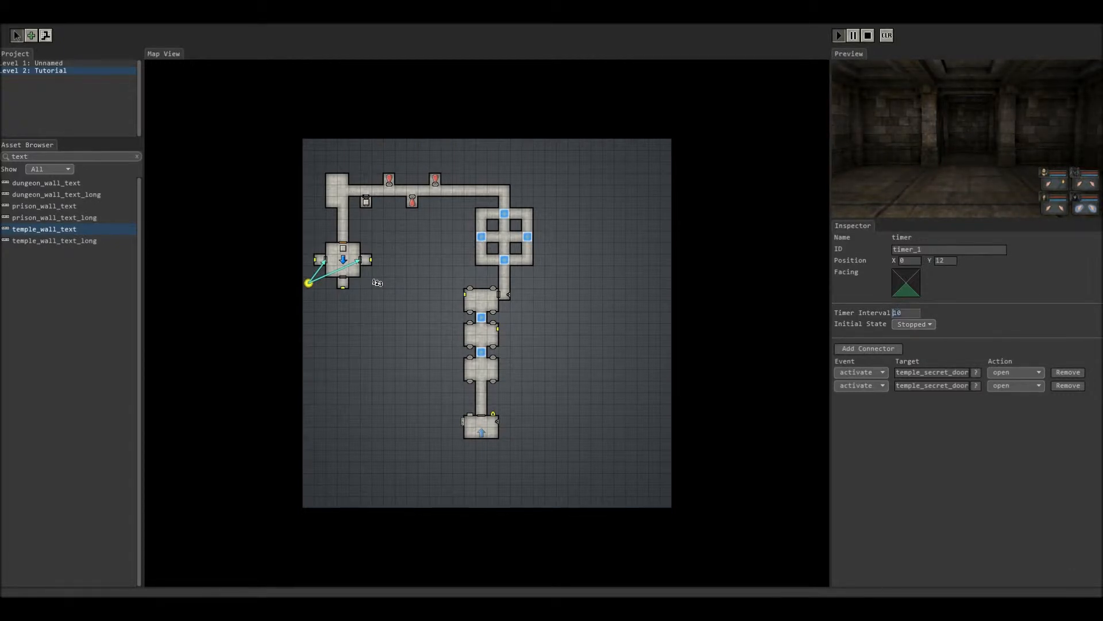
key("BackSpace")
type("5")
Step: Deselect the timer and walk the party past the gear door through the dark room to the button wall
left_click(378, 293)
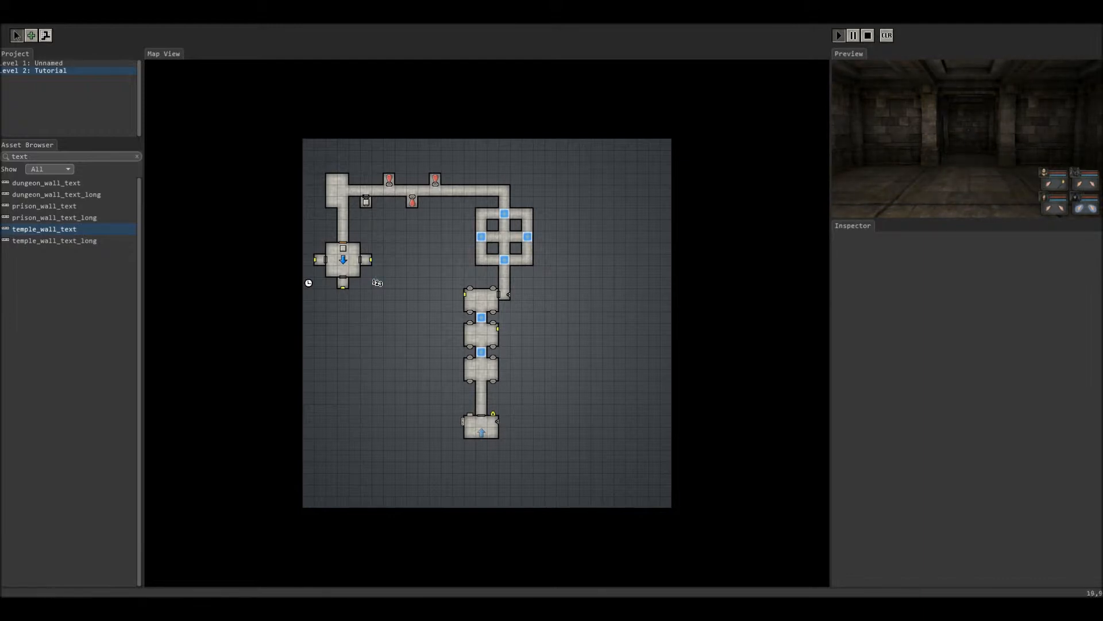
key("f")
key("w")
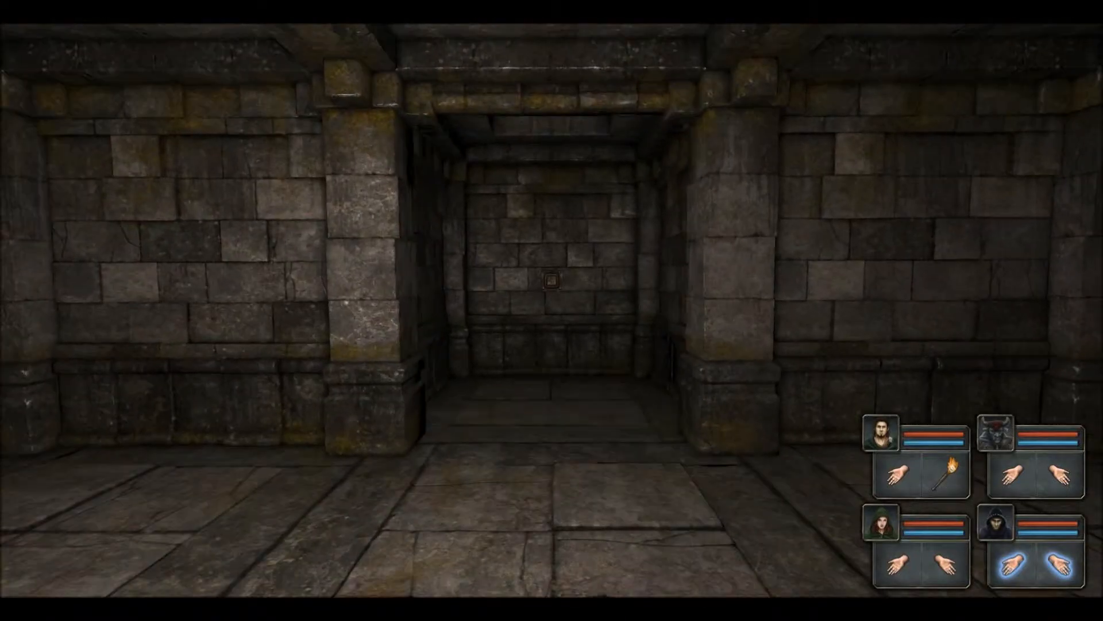
key("q")
key("q")
key("w")
key("q")
key("q")
key("q")
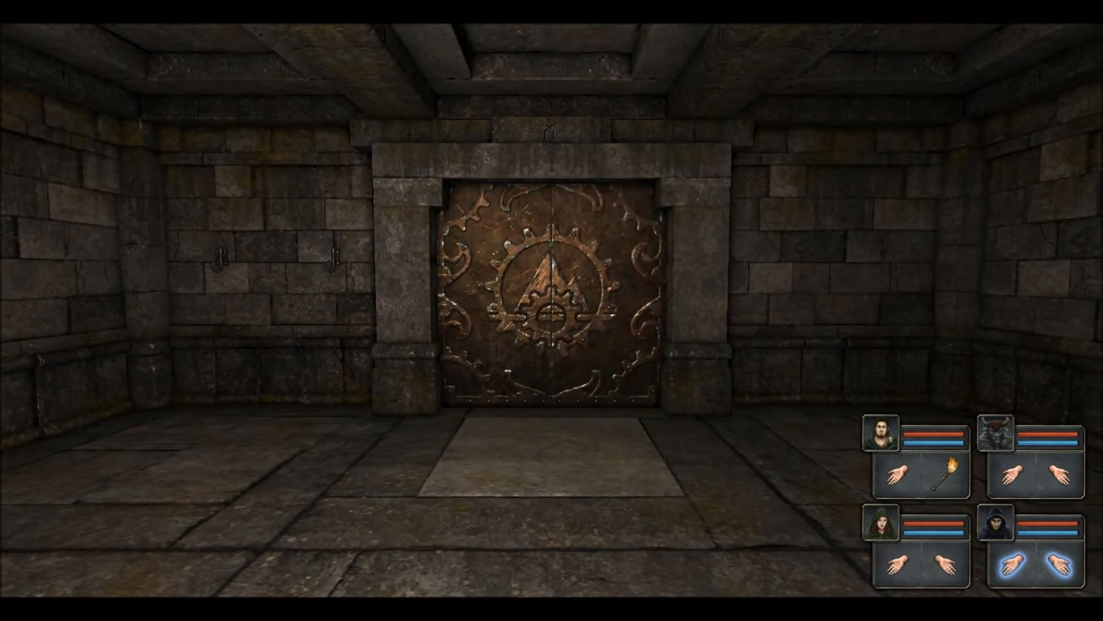
key("w")
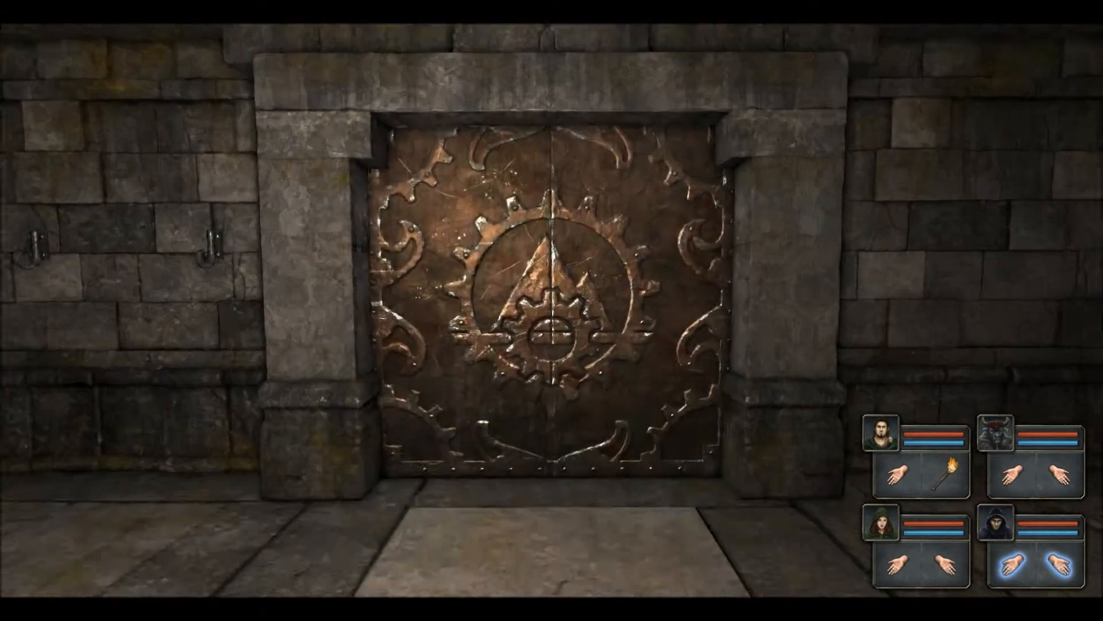
key("q")
key("w")
key("w")
key("w")
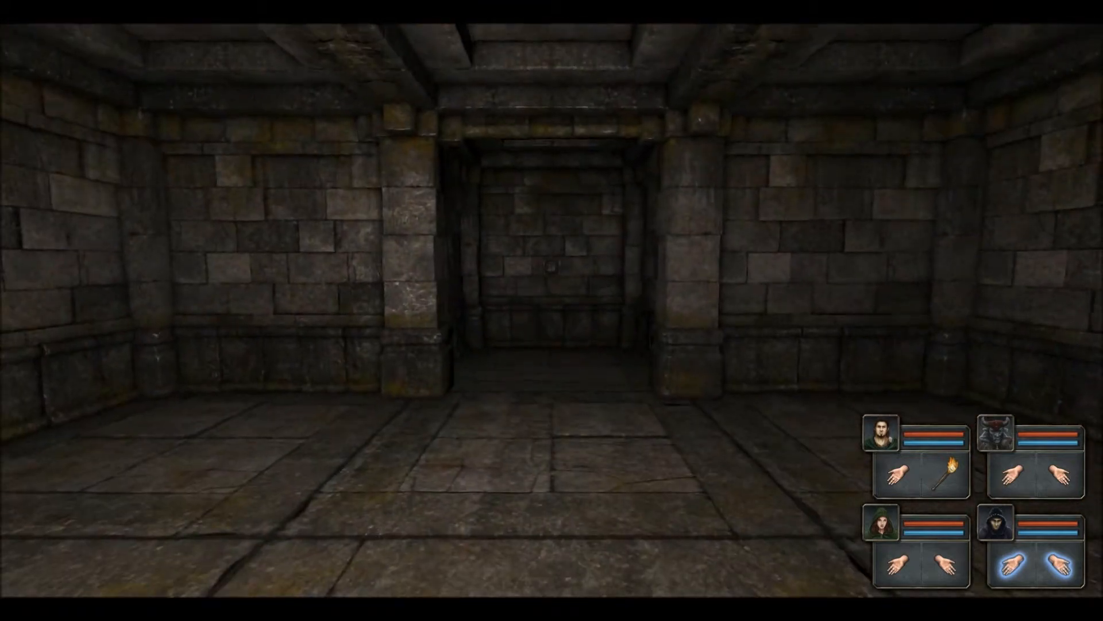
key("w")
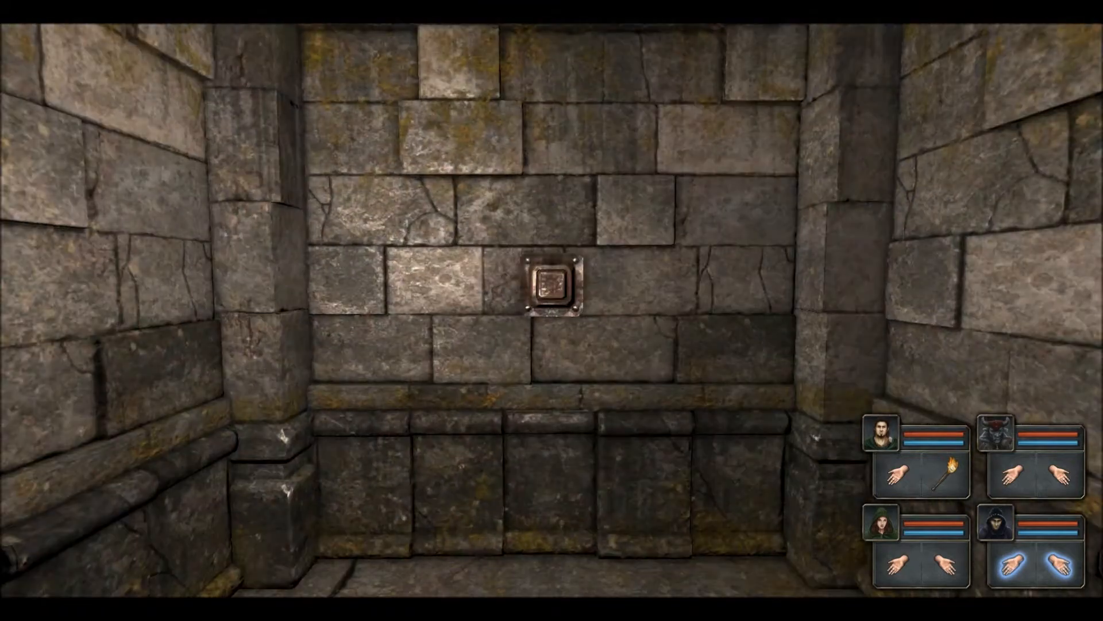
Step: Turn around, walk back to face the gear door, and leave full-screen play
key("q")
key("q")
key("w")
key("w")
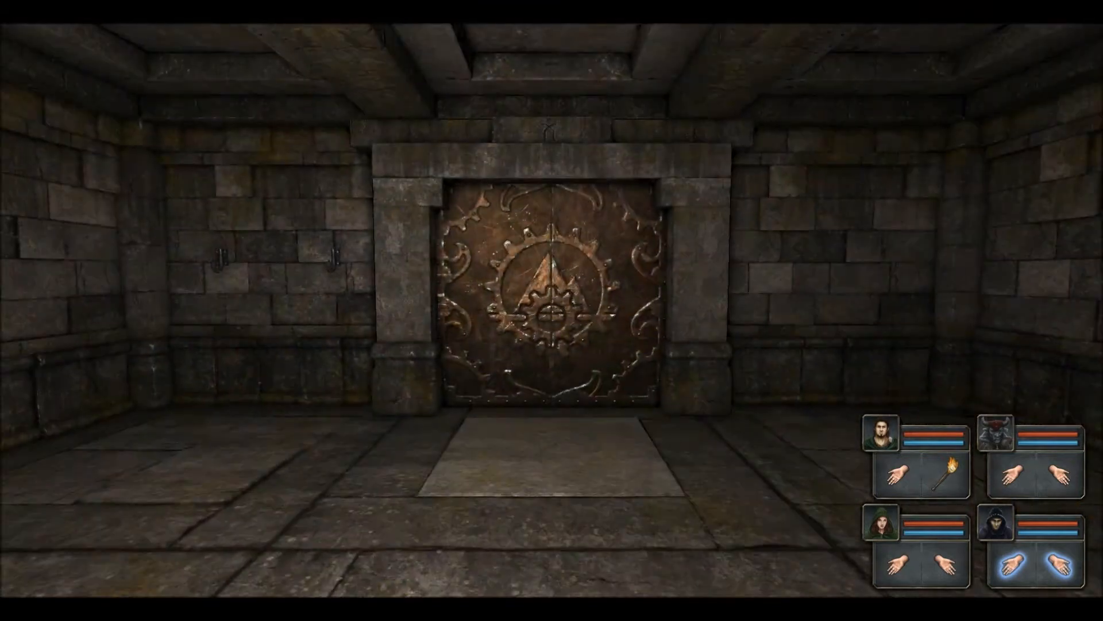
key("e")
key("w")
key("w")
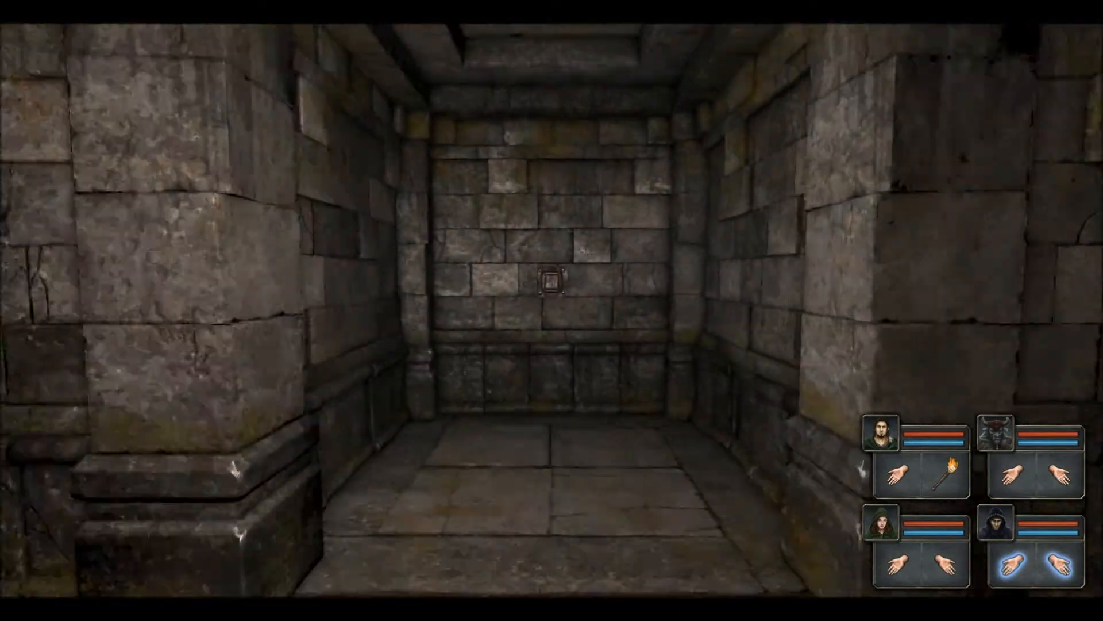
key("q")
key("q")
key("w")
key("w")
key("w")
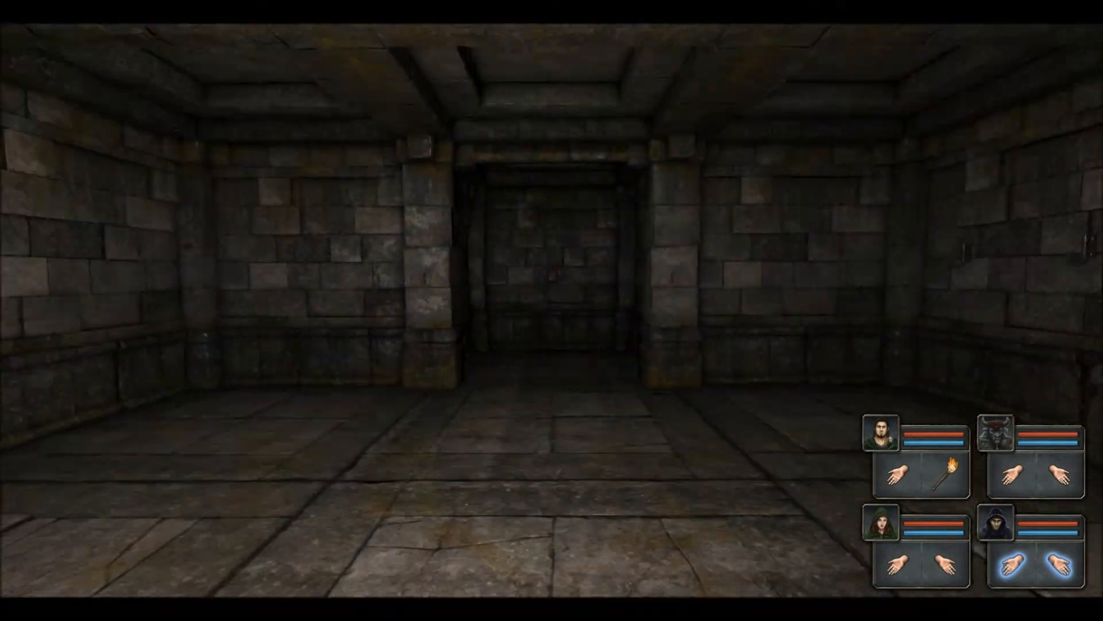
key("e")
key("e")
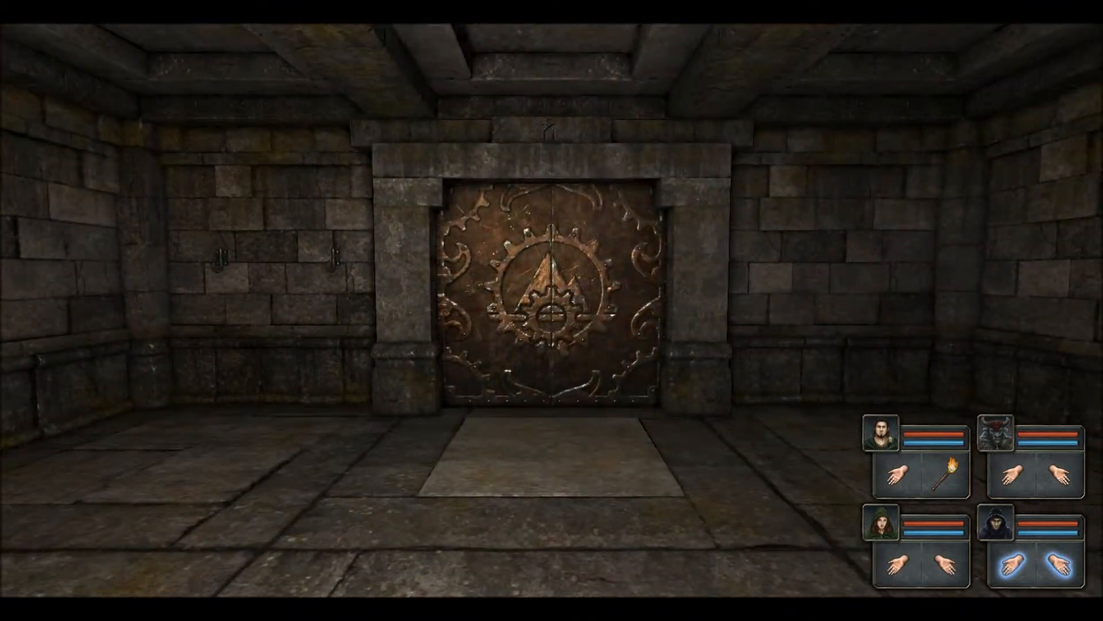
key("Escape")
Step: Switch the counter_1 connector action of wall_button_2 and wall_button_4 to decrement
left_click(377, 282)
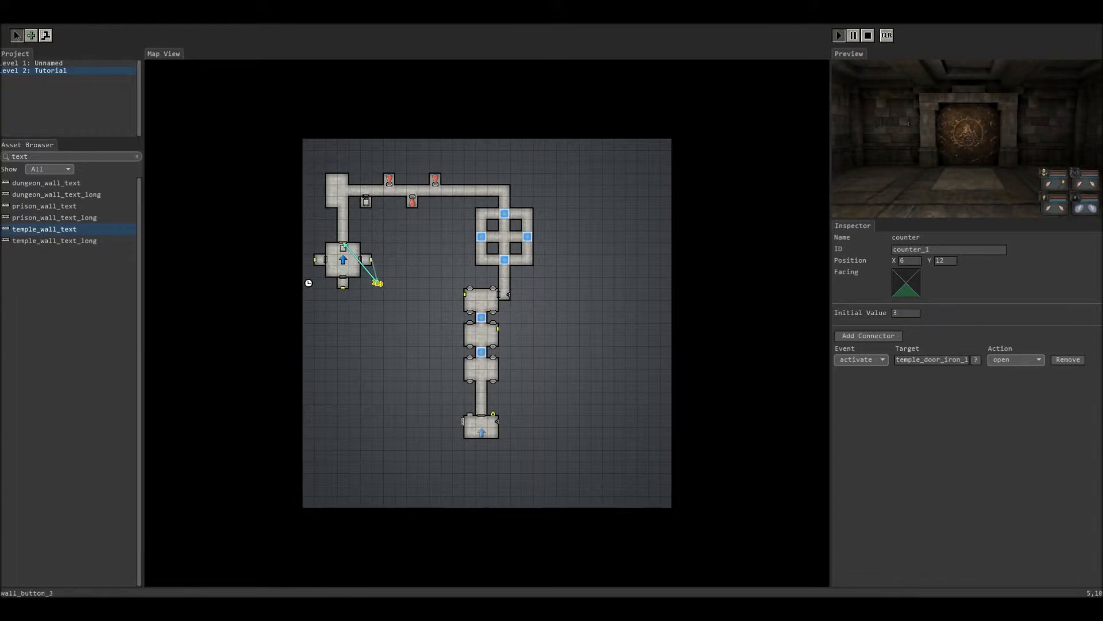
left_click(318, 259)
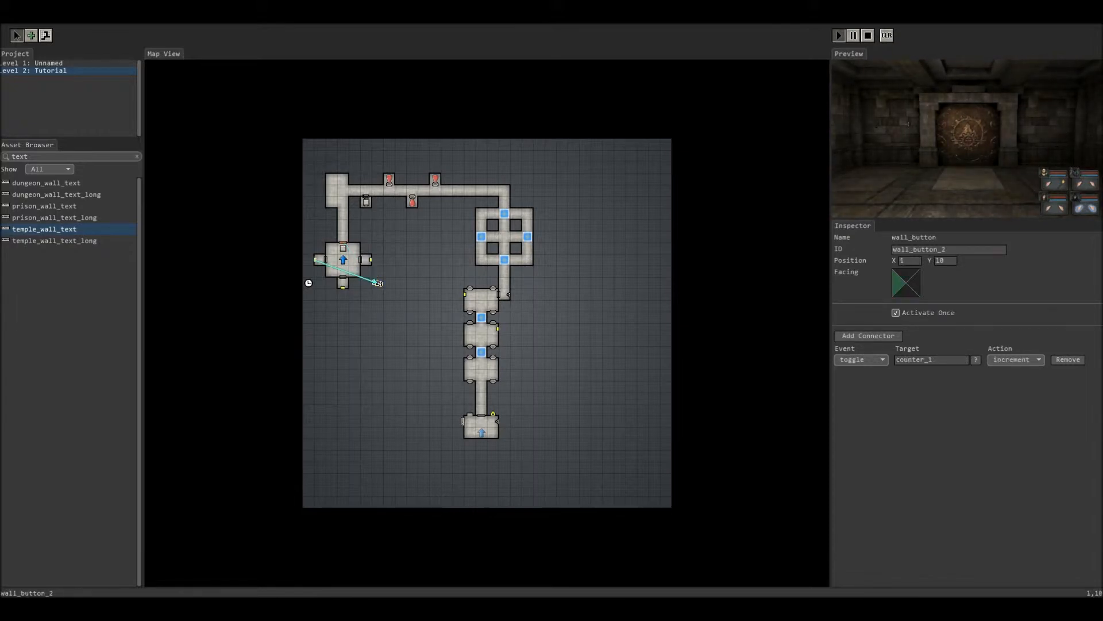
left_click(1015, 359)
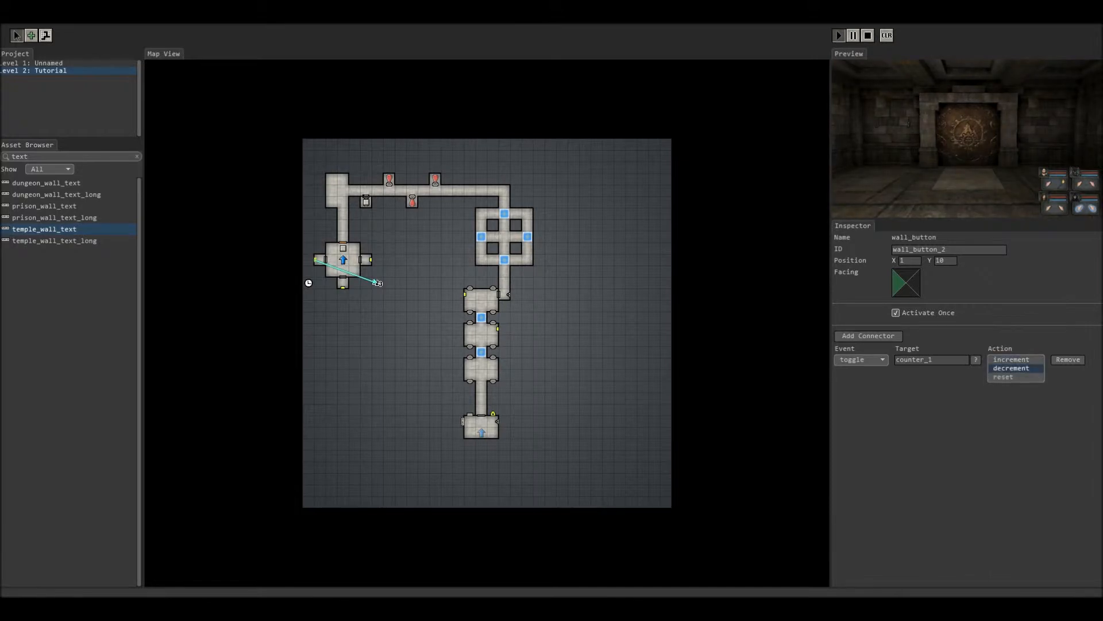
left_click(1012, 369)
left_click(376, 281)
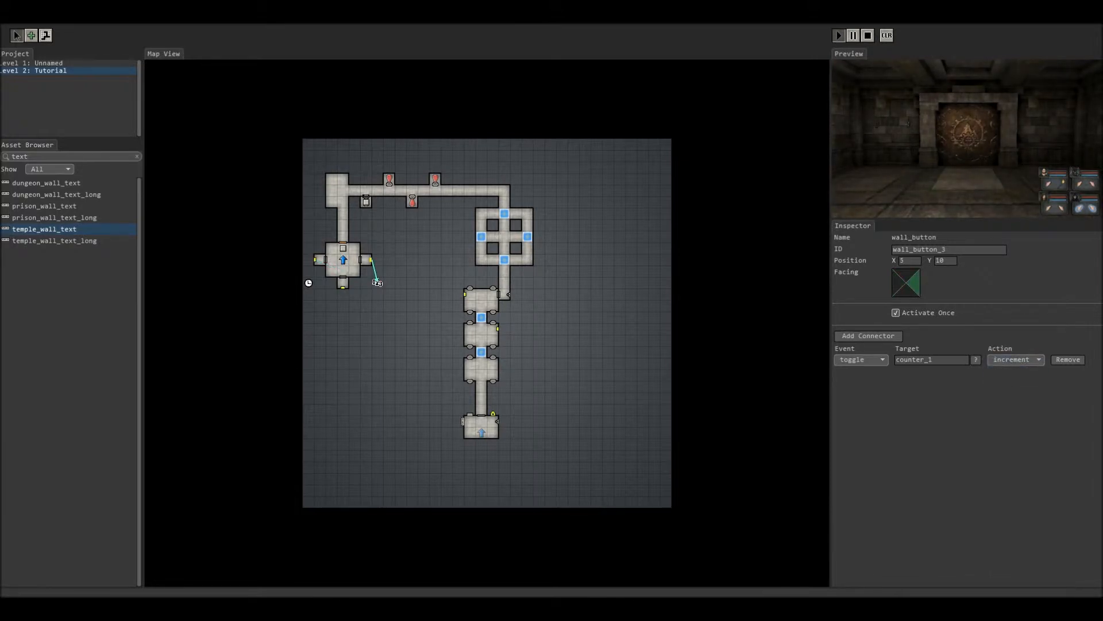
left_click(343, 286)
left_click(1015, 359)
left_click(1012, 368)
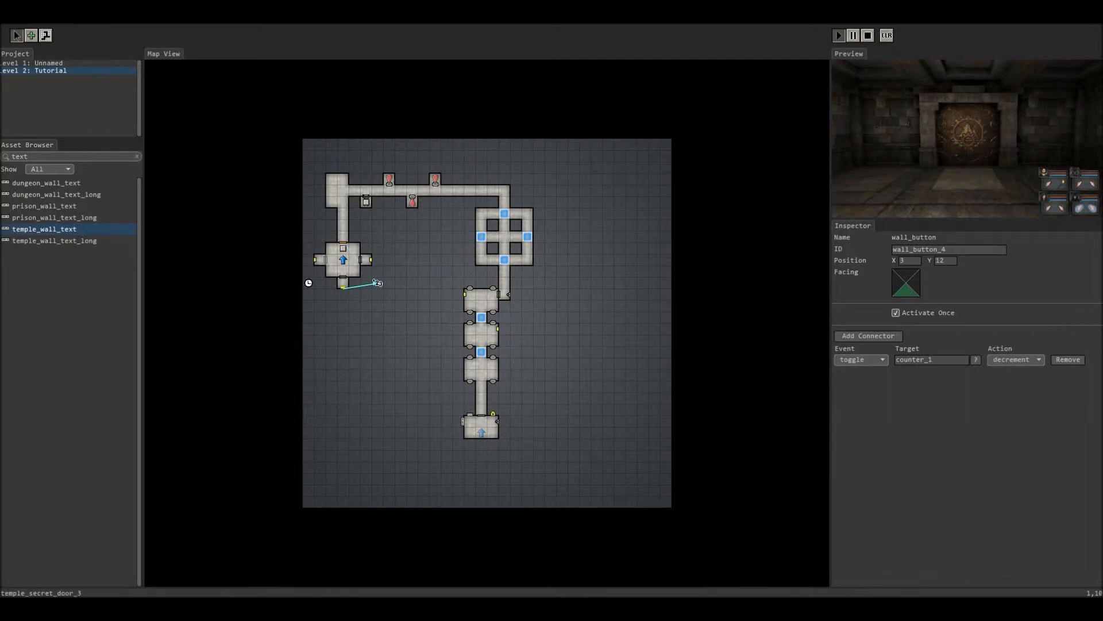
Step: Confirm counter_1 starts at 3 and make wall_button_3 decrement it
left_click(377, 283)
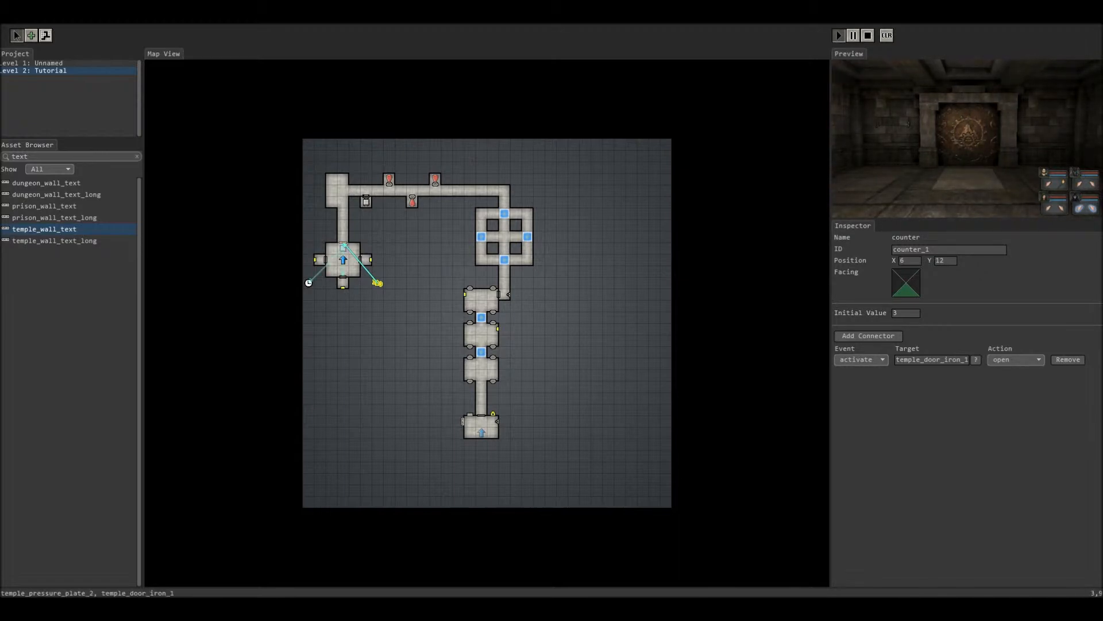
left_click(371, 261)
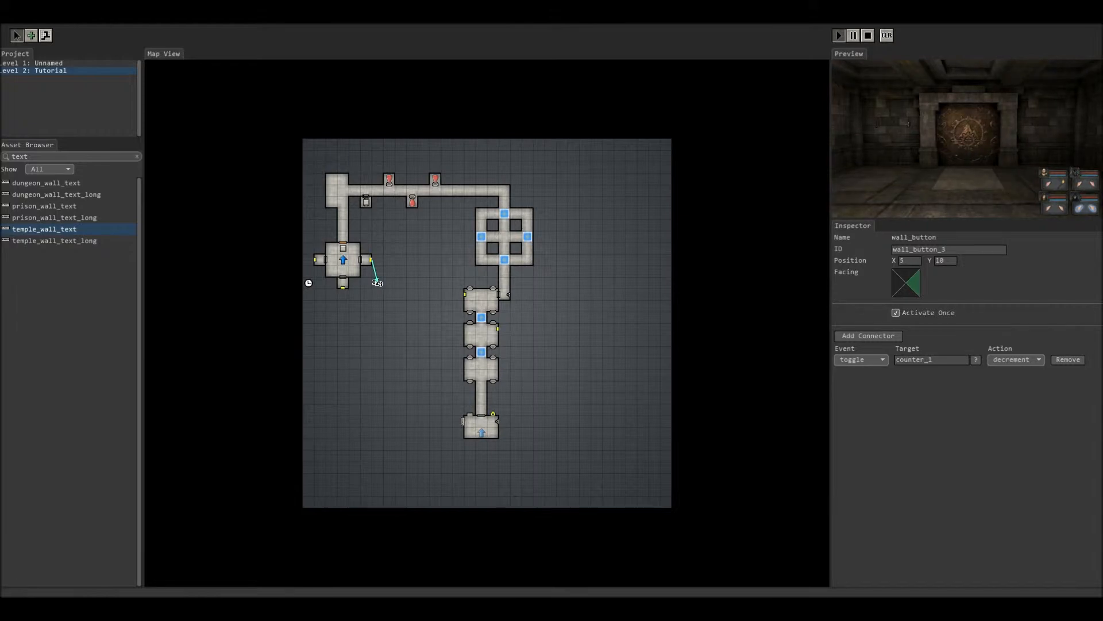
left_click(1016, 360)
left_click(1016, 360)
Step: Review each button's counter link, set wall_button_4 to Activate Once, and stop the preview
left_click(377, 282)
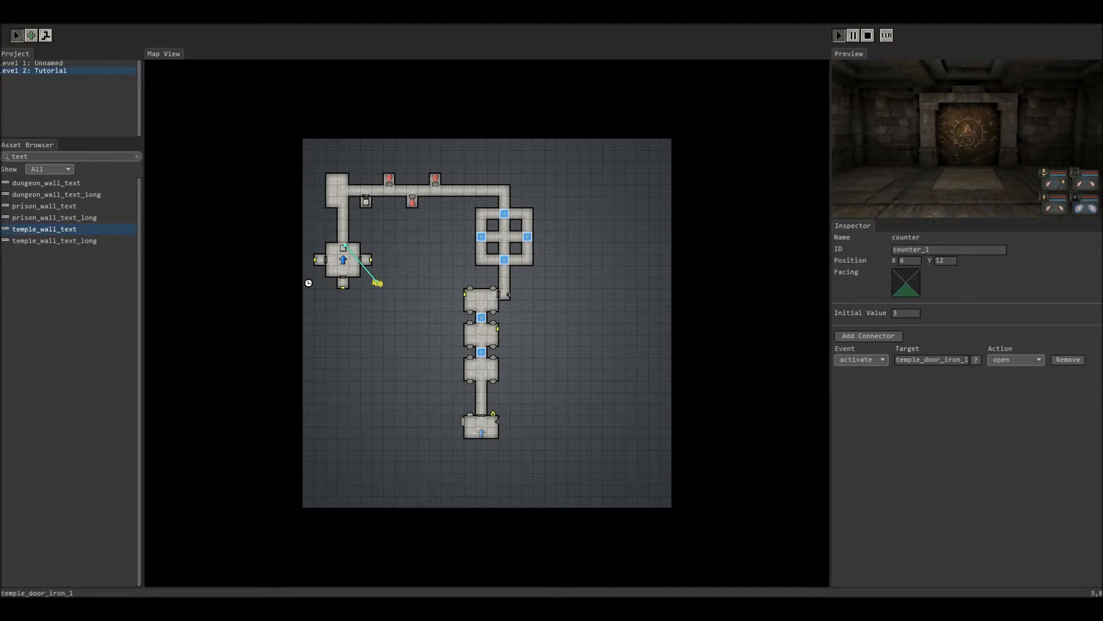
left_click(343, 287)
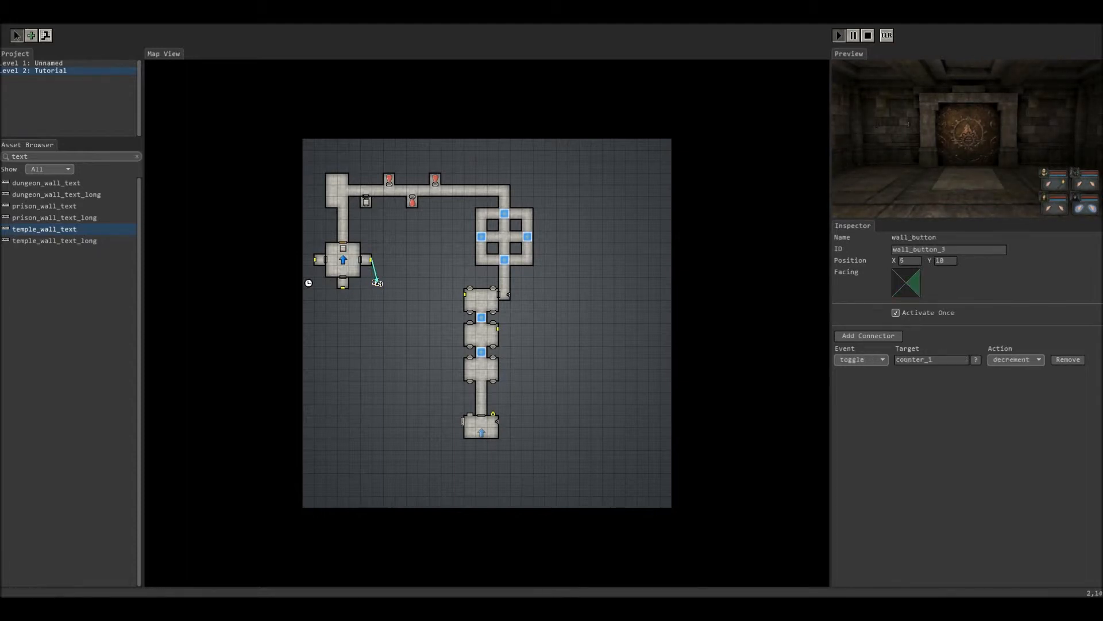
left_click(314, 260)
left_click(371, 260)
left_click(343, 287)
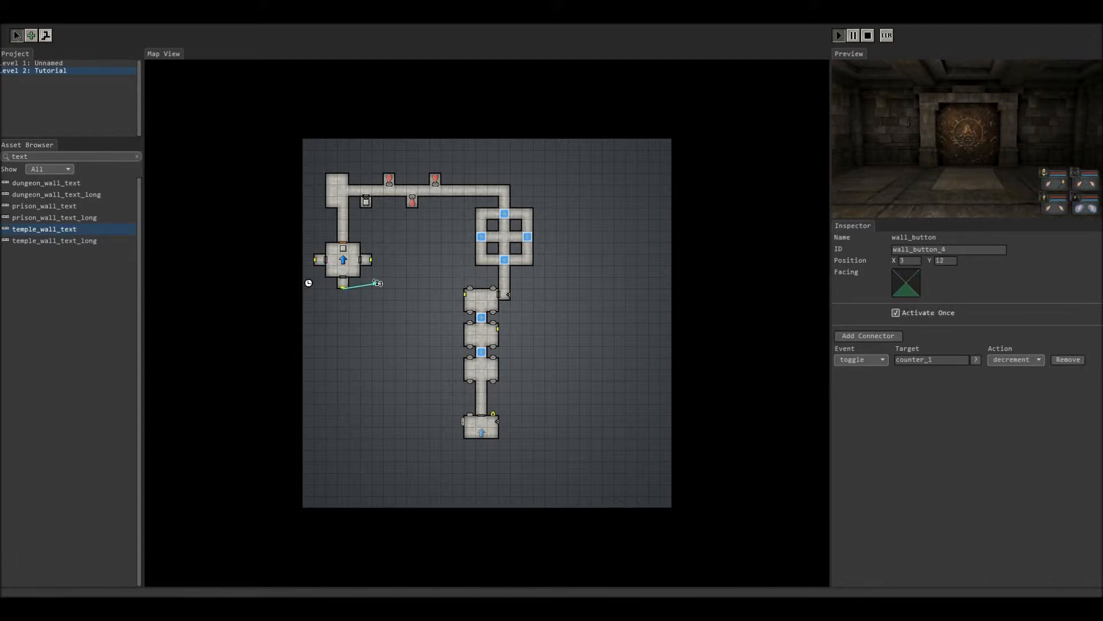
left_click(896, 313)
left_click(377, 283)
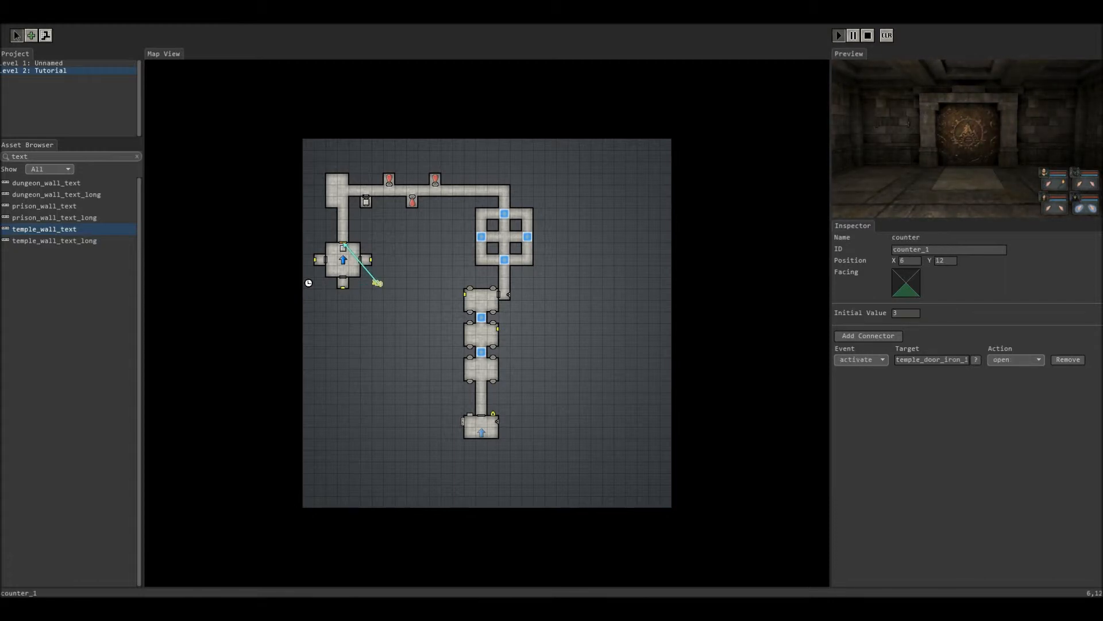
left_click(370, 260)
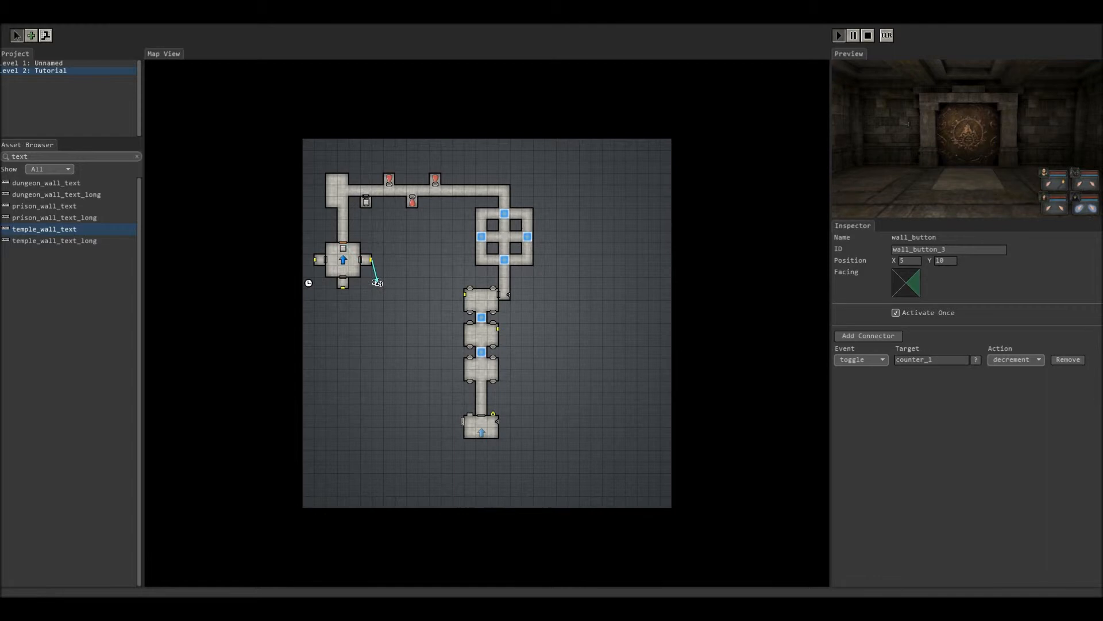
left_click(868, 36)
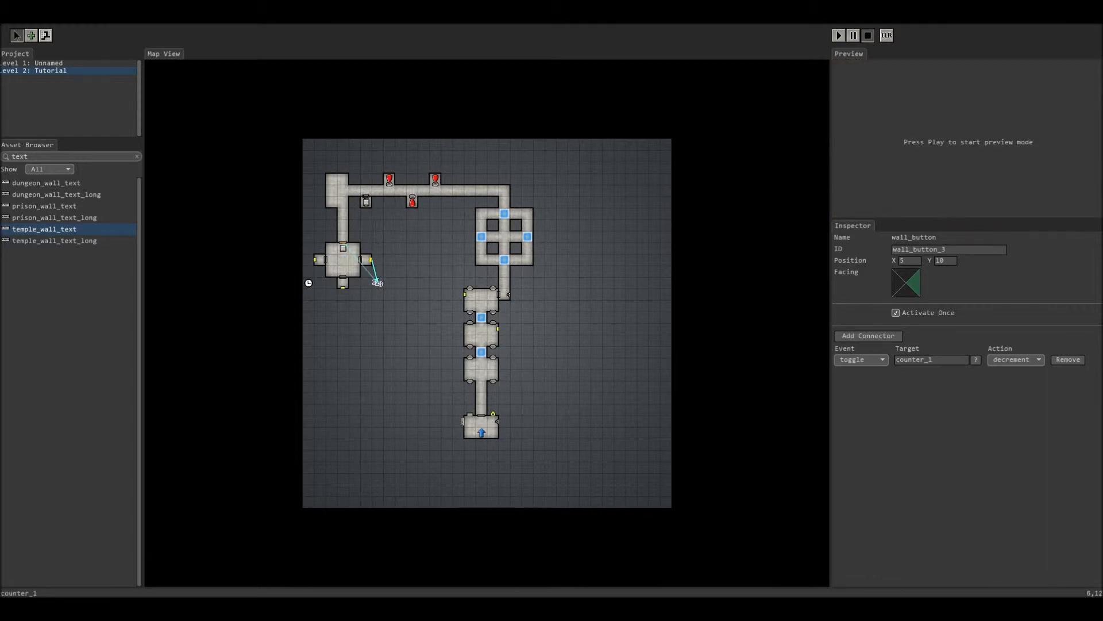
left_click(377, 283)
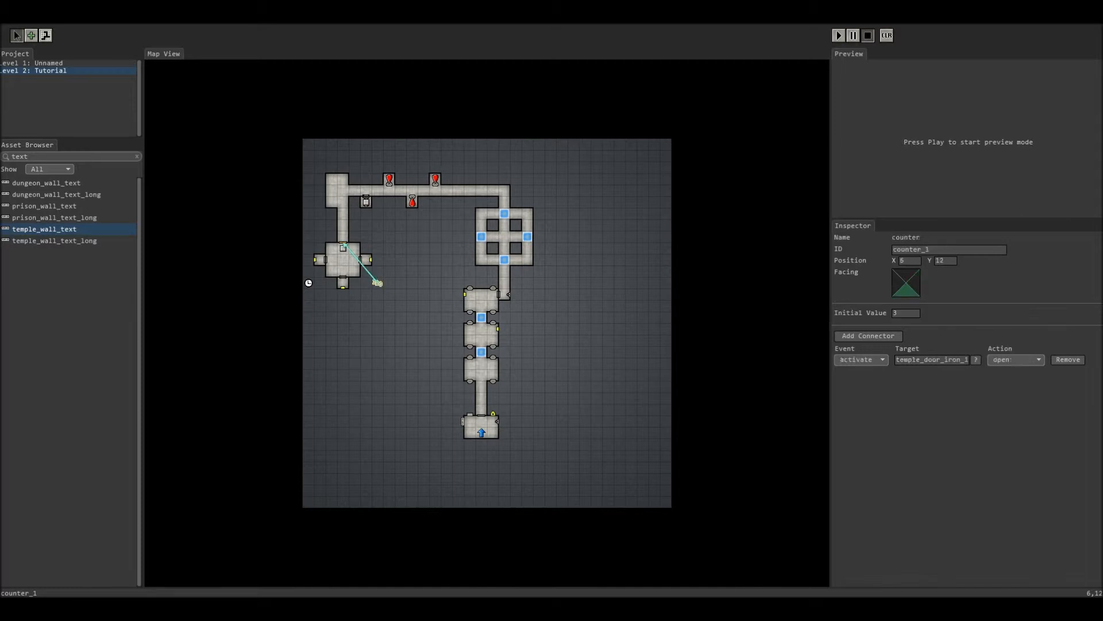
left_click(369, 260)
left_click(377, 282)
left_click(373, 261)
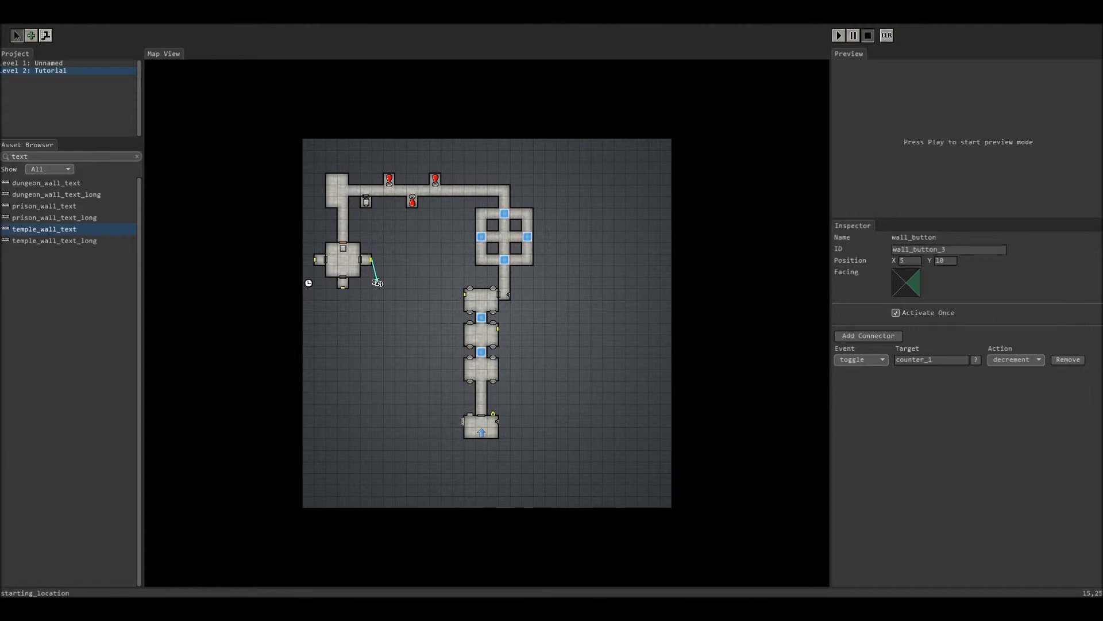
left_click(481, 432)
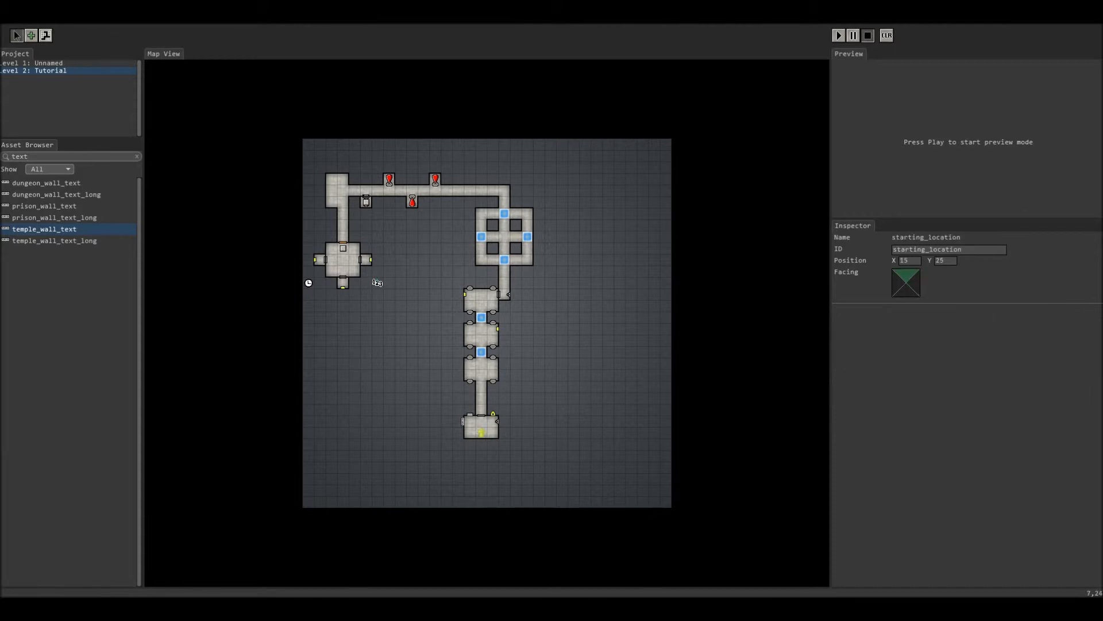
left_click(488, 415)
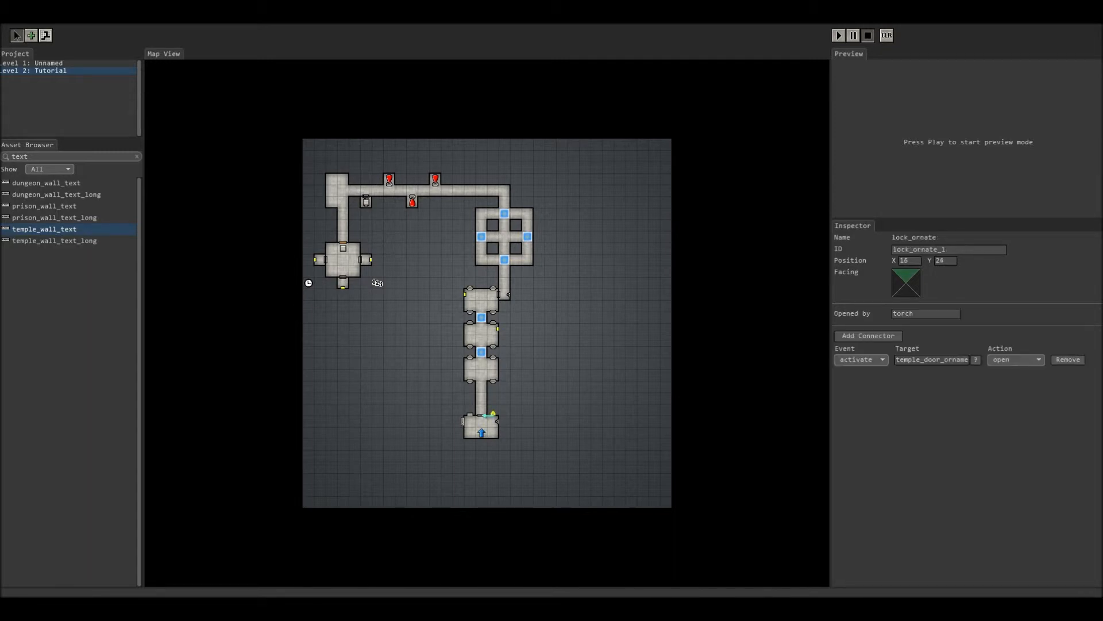
left_click(838, 35)
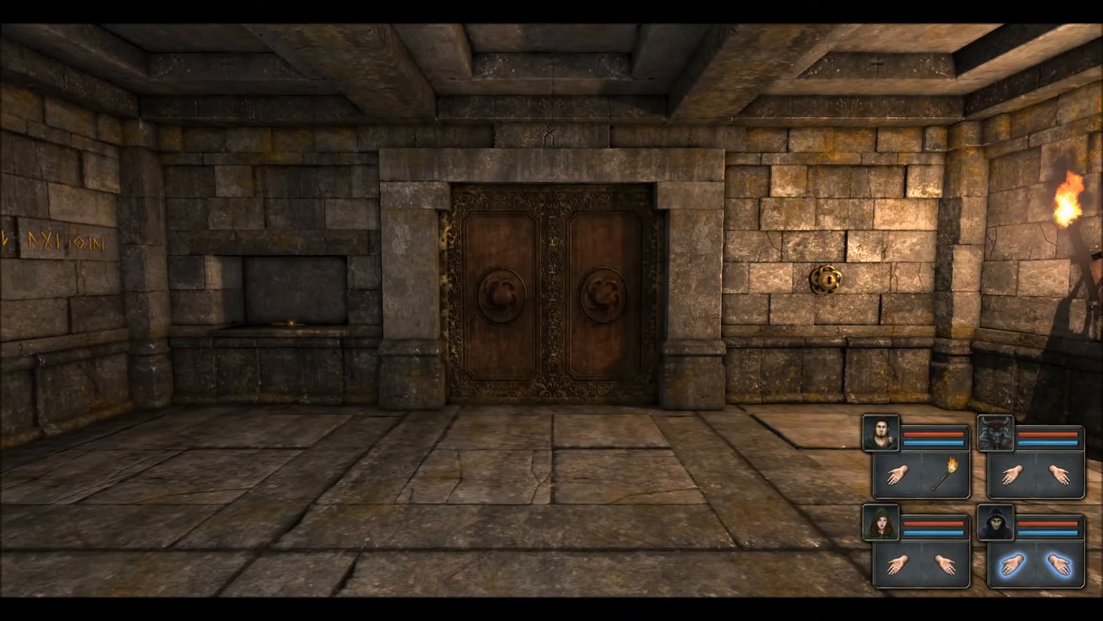
key("q")
key("e")
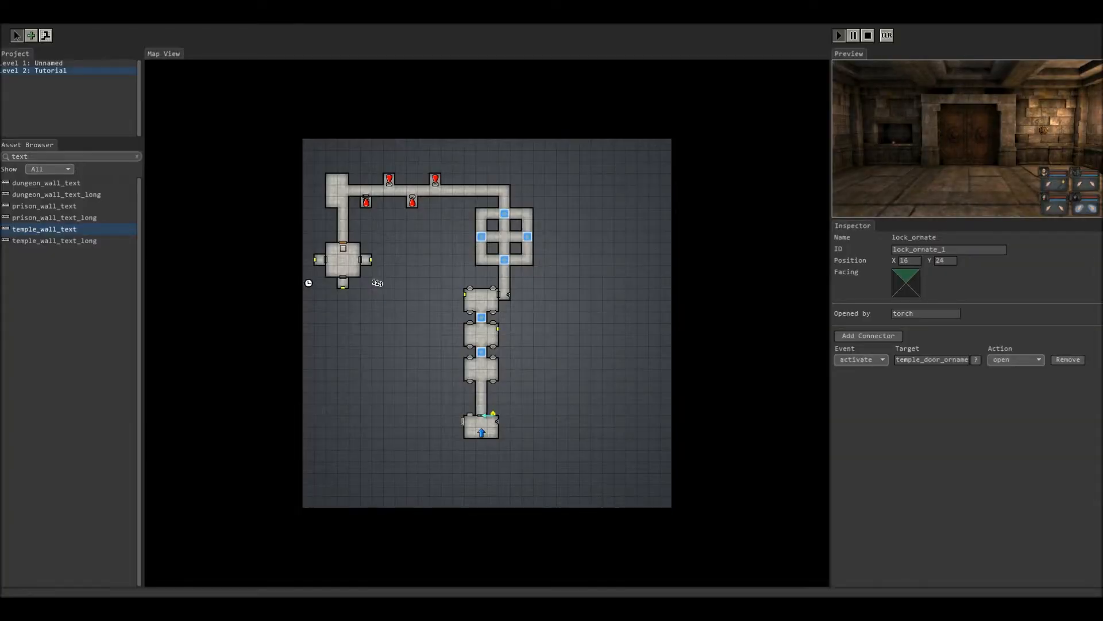
left_click(868, 35)
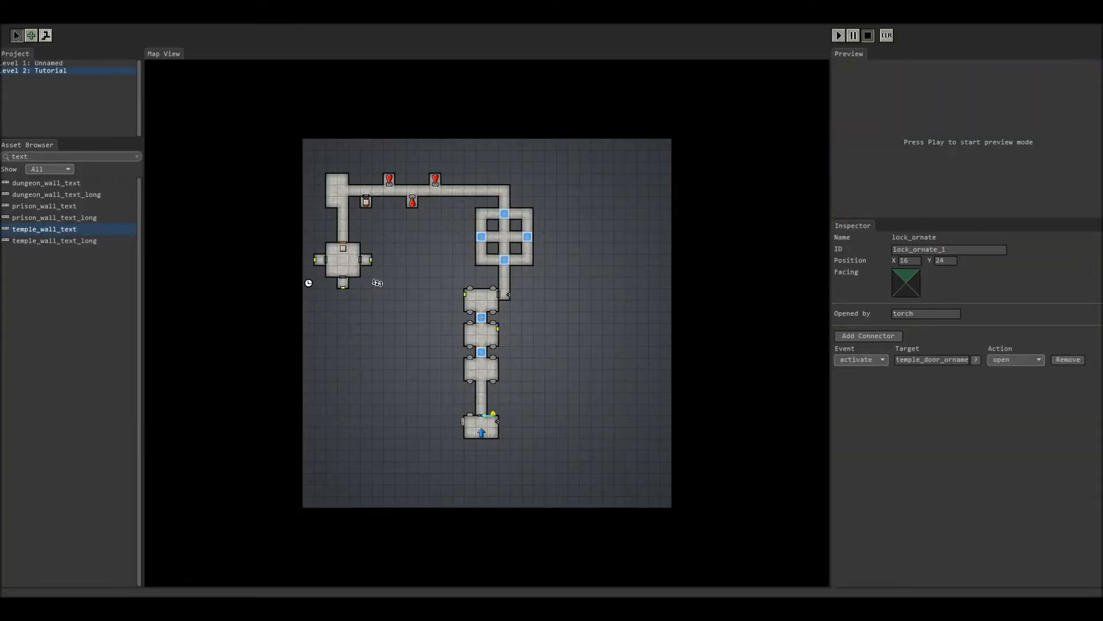
left_click(46, 35)
Step: Carve new floor below the bottom room and erase the extra cells to form alcoves
mouse_move(458, 432)
left_mouse_down()
mouse_move(516, 444)
mouse_move(504, 433)
mouse_move(458, 444)
left_mouse_up()
right_click(469, 445)
right_click(492, 443)
right_click(515, 443)
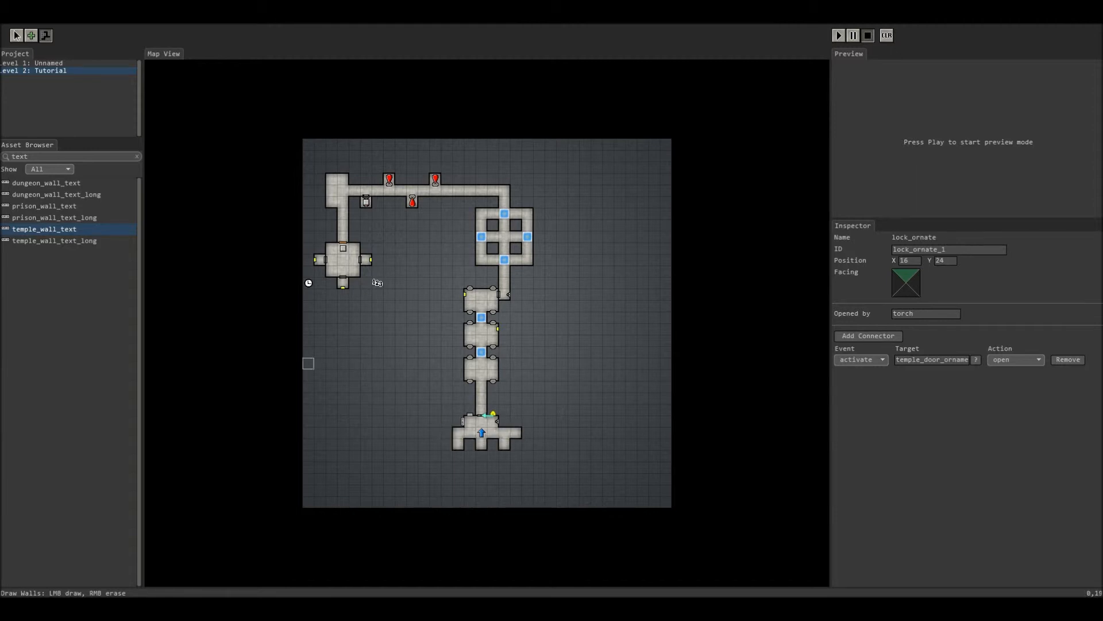
right_click(516, 433)
Step: Place dungeon_door_wooden in the three bottom alcoves and start the preview
left_click(137, 156)
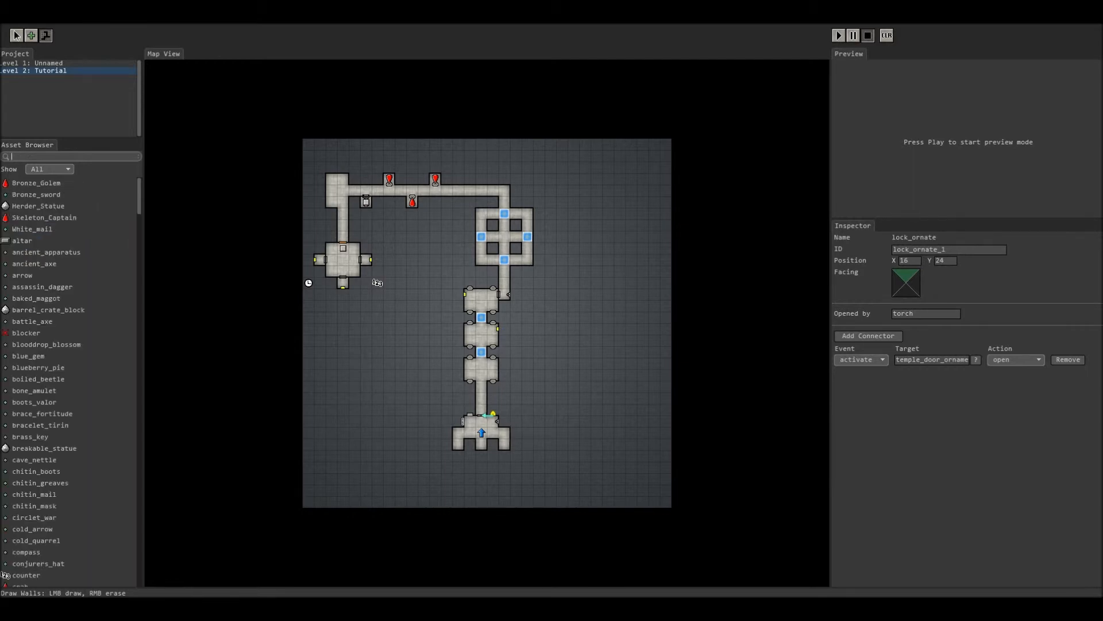
type("door")
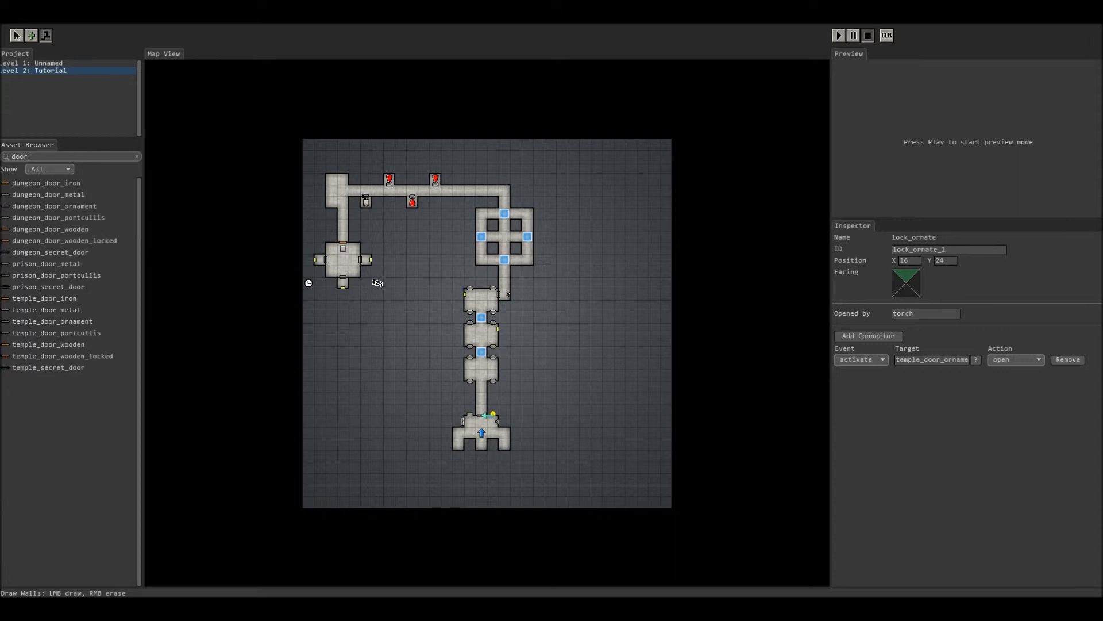
left_click(50, 229)
left_click(458, 442)
left_click(482, 442)
left_click(504, 442)
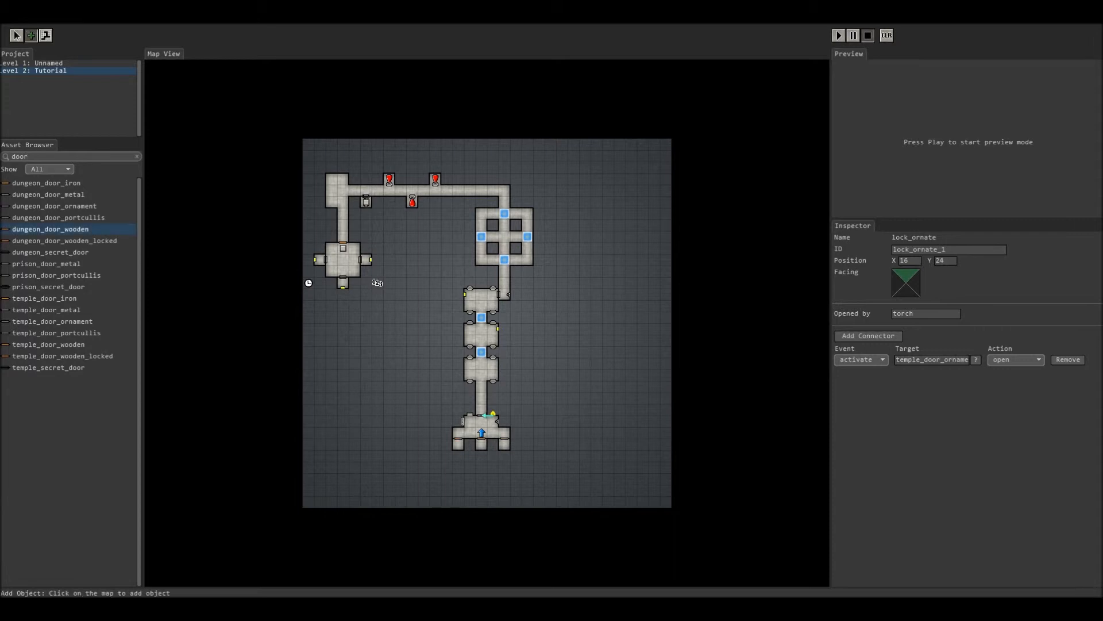
left_click(838, 35)
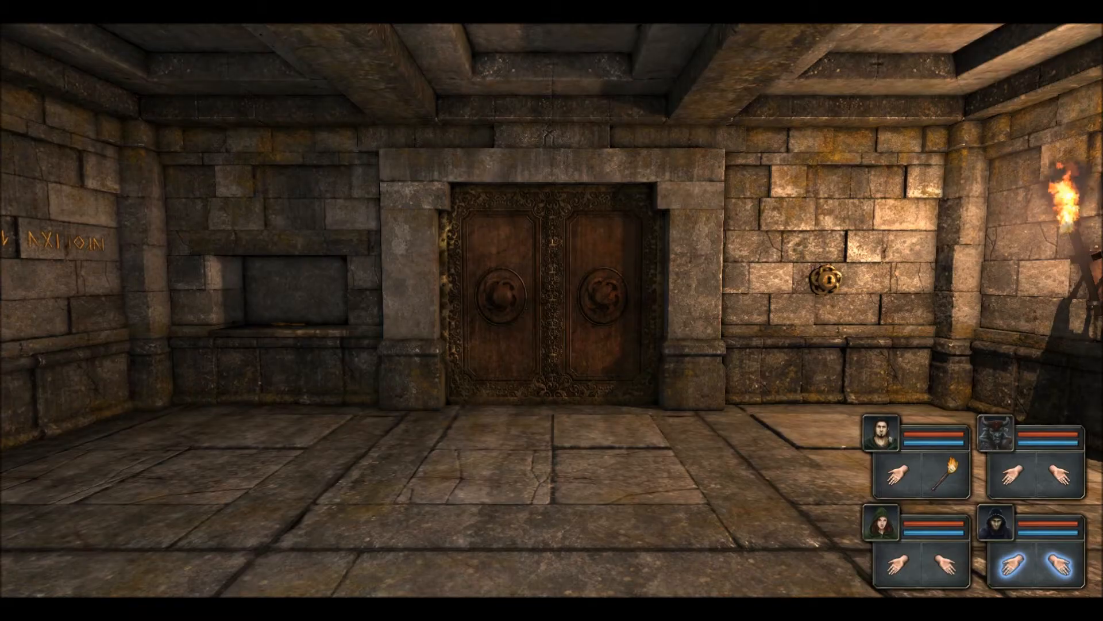
Step: Walk the party along the three wooden alcove doors, then leave full-screen play with Escape
key("e")
key("q")
key("s")
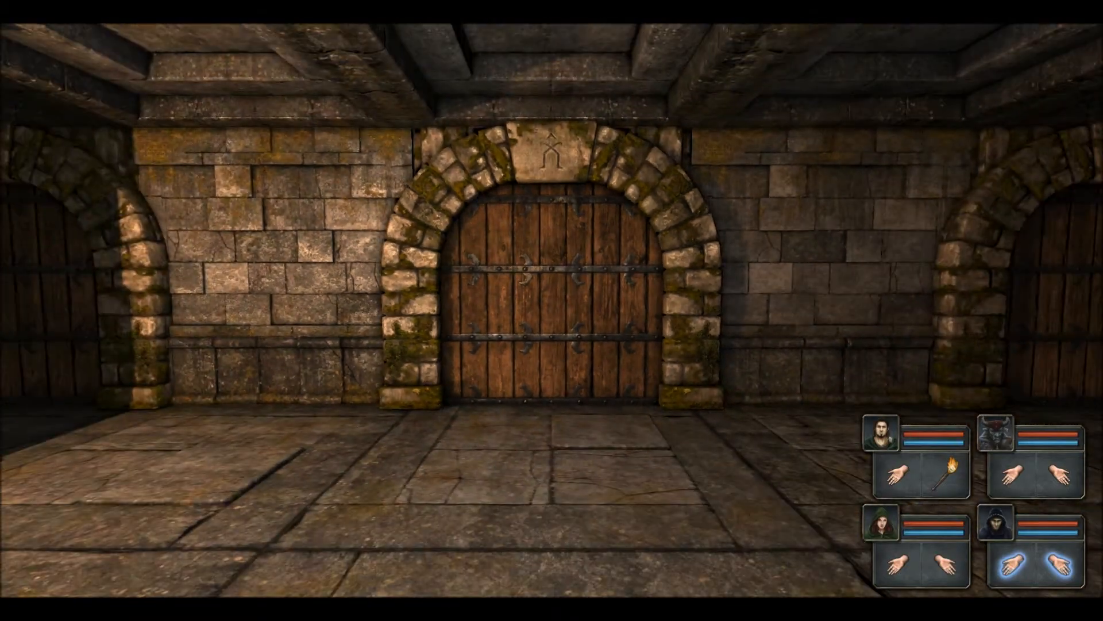
key("a")
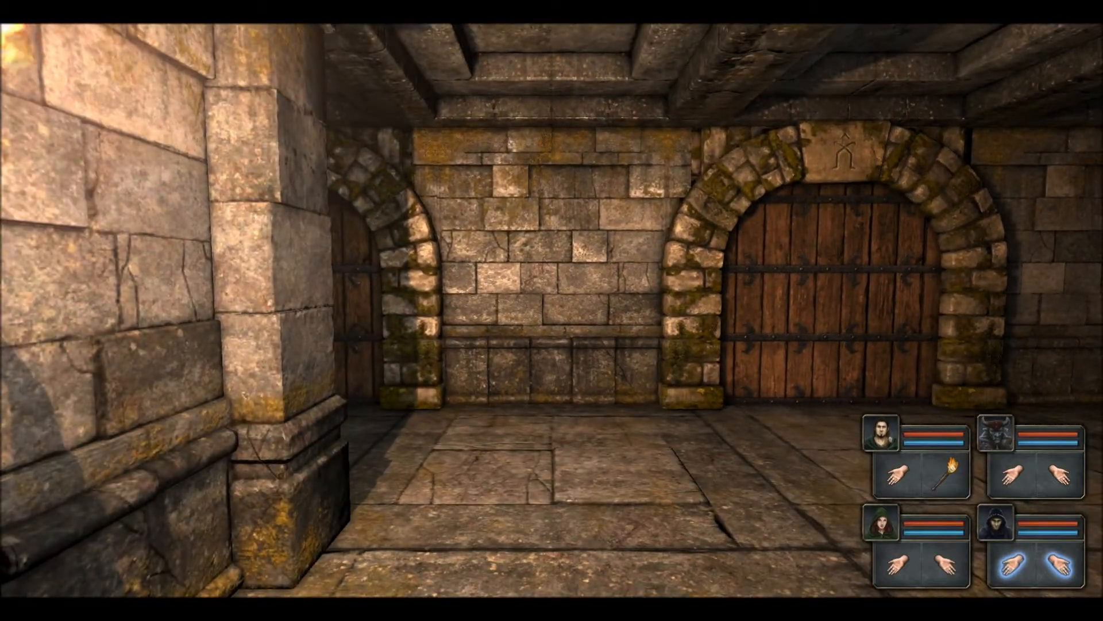
key("w")
key("q")
key("e")
key("d")
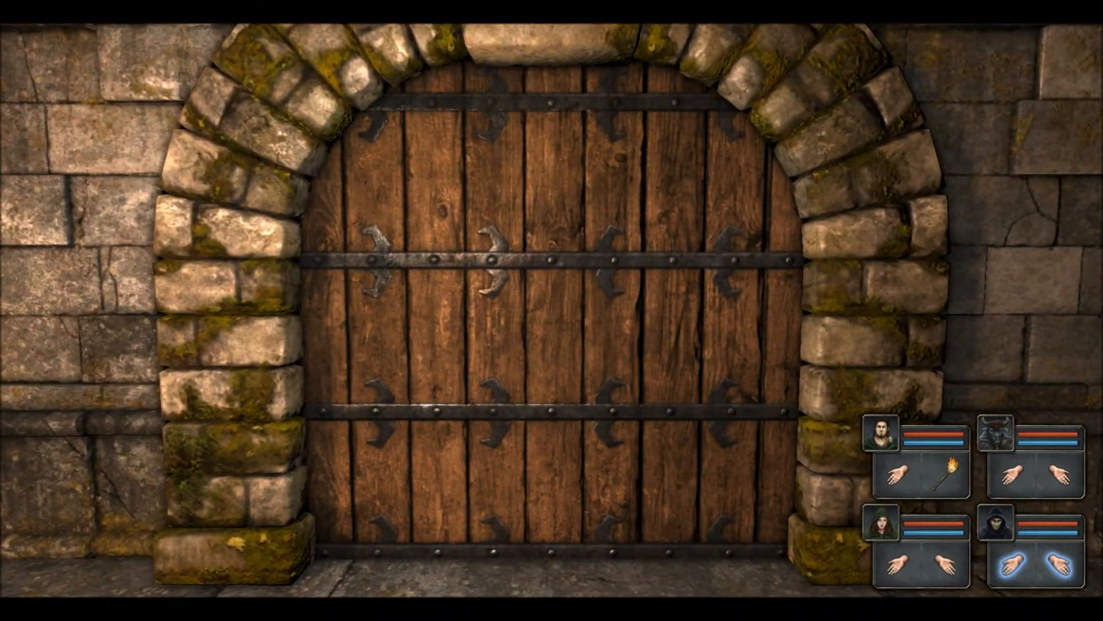
key("d")
key("d")
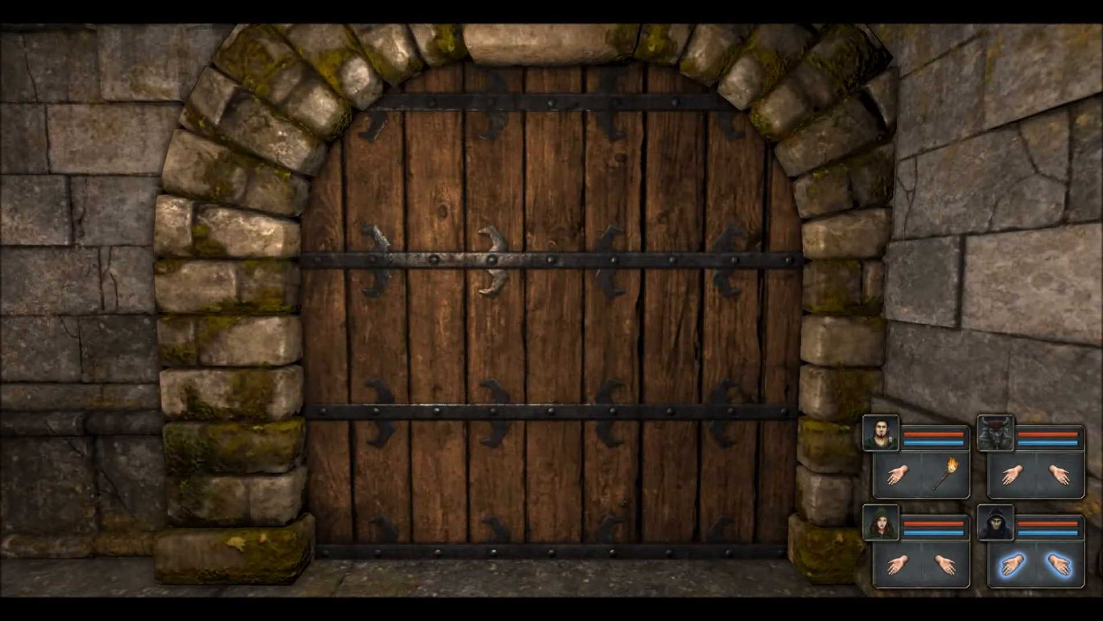
key("s")
key("d")
key("s")
key("Escape")
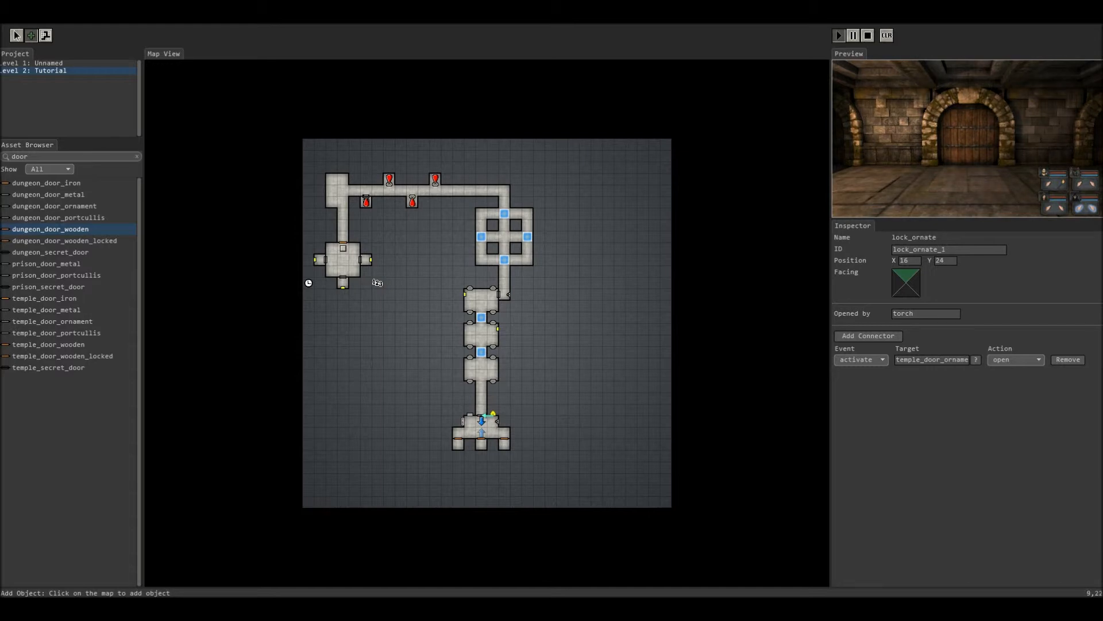
Step: Search for 'lock' and place two locks on the bottom room wall
left_click(16, 36)
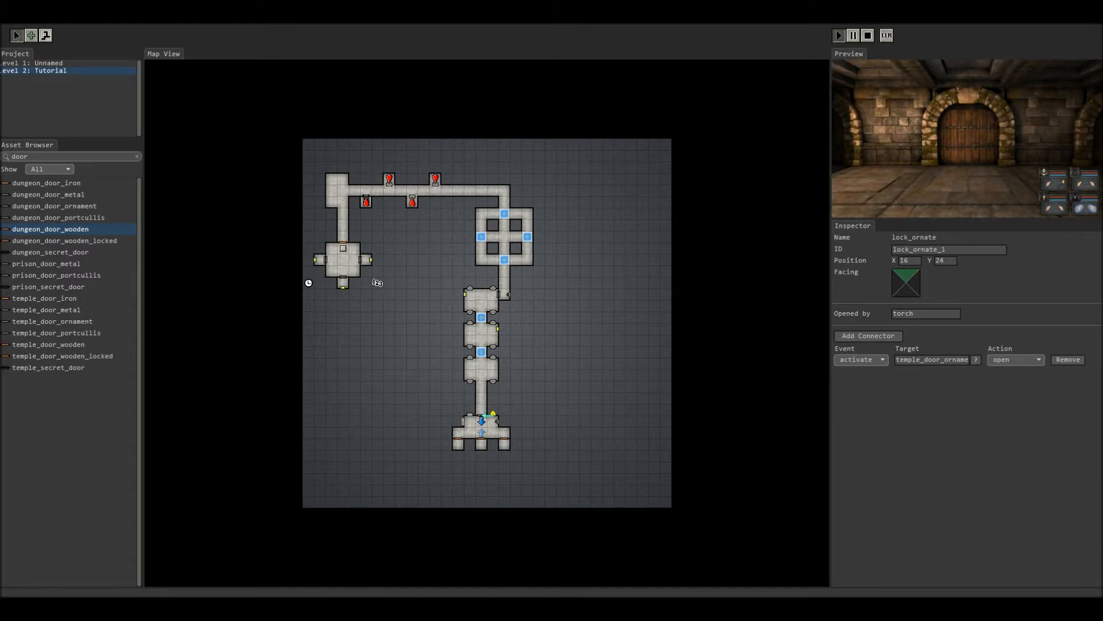
left_click(137, 156)
type("l;oc")
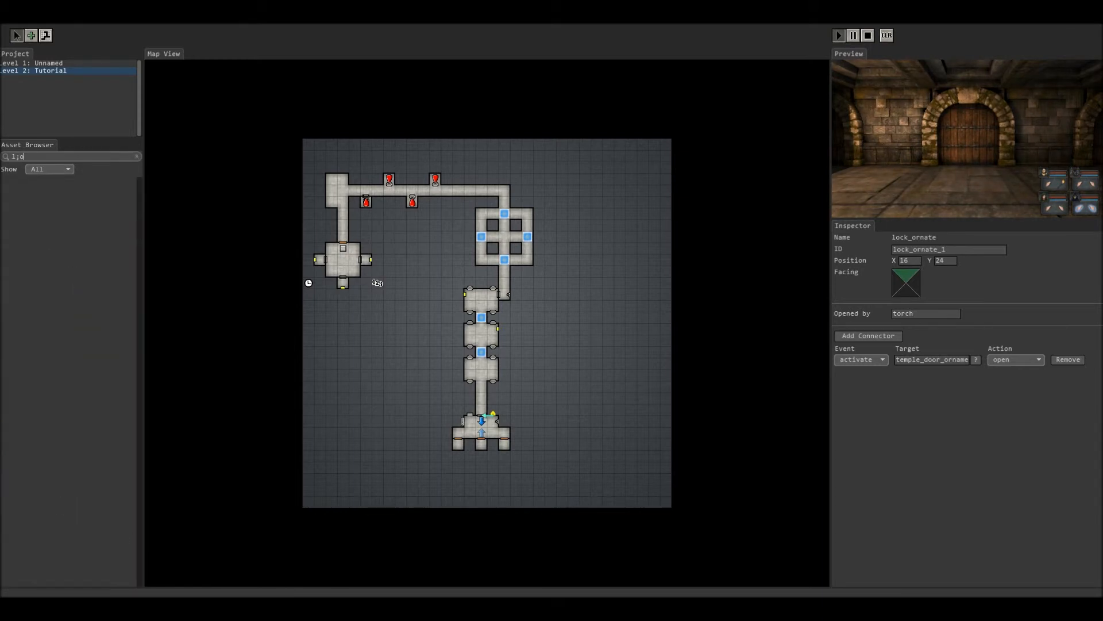
key("BackSpace")
key("BackSpace")
key("BackSpace")
type("ock")
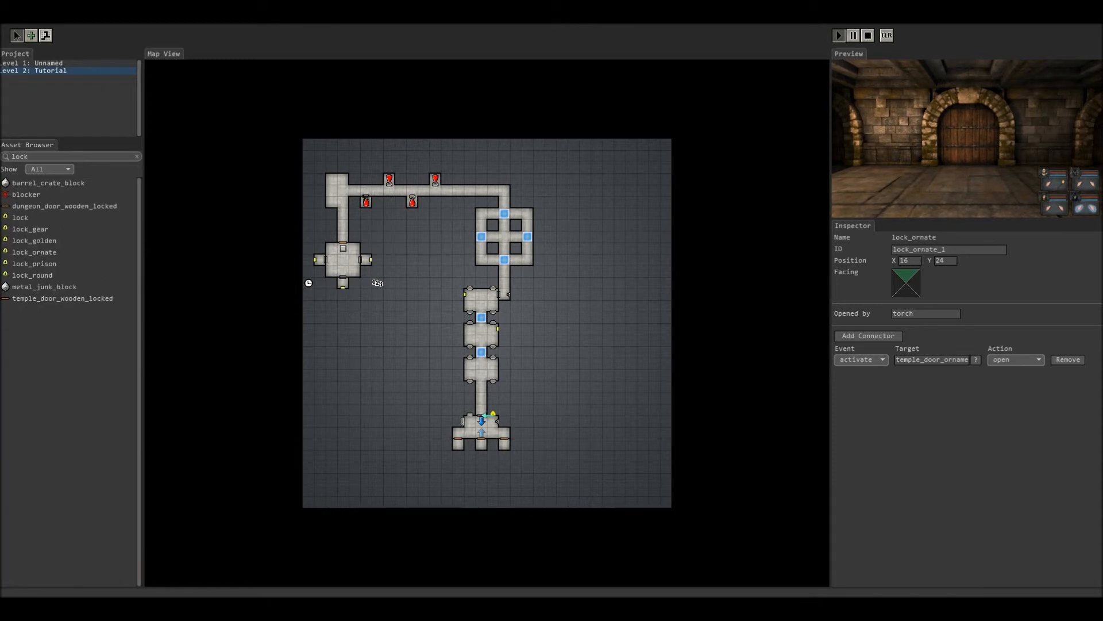
left_click(20, 218)
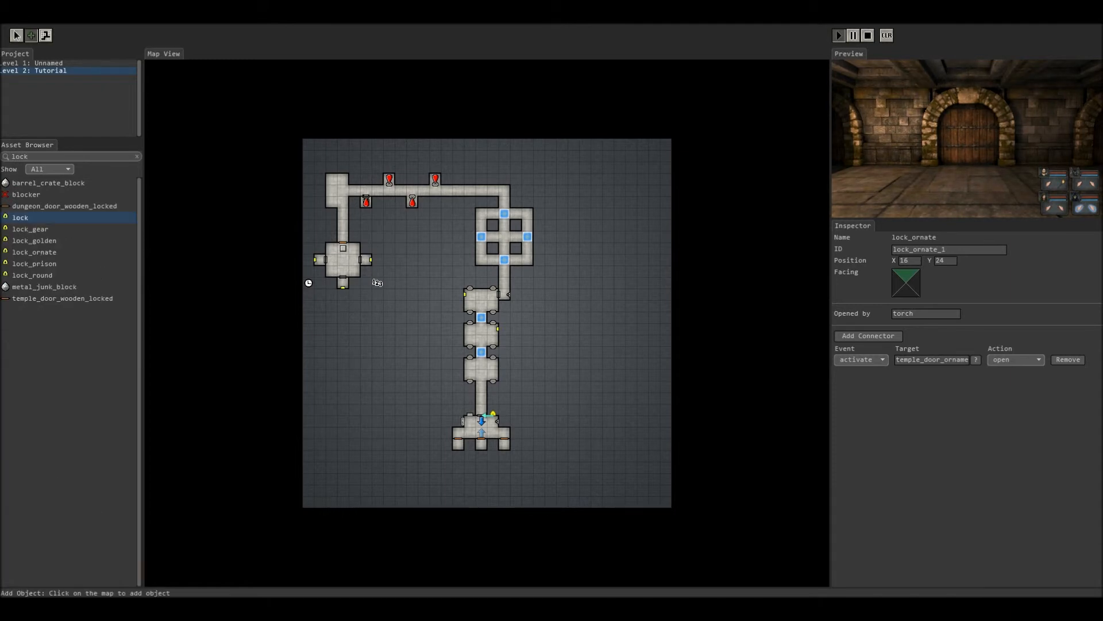
left_click(470, 435)
left_click(493, 435)
Step: Connect lock_1 to the wooden door and set it to be opened by full_helmet
left_click(17, 35)
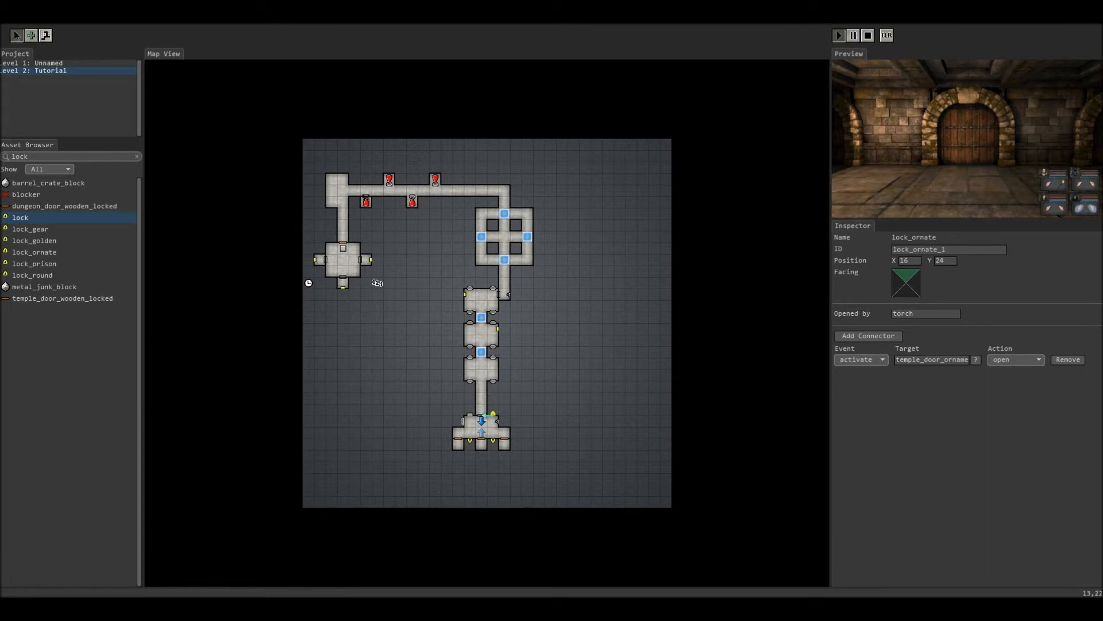
left_click(470, 440)
left_click(868, 336)
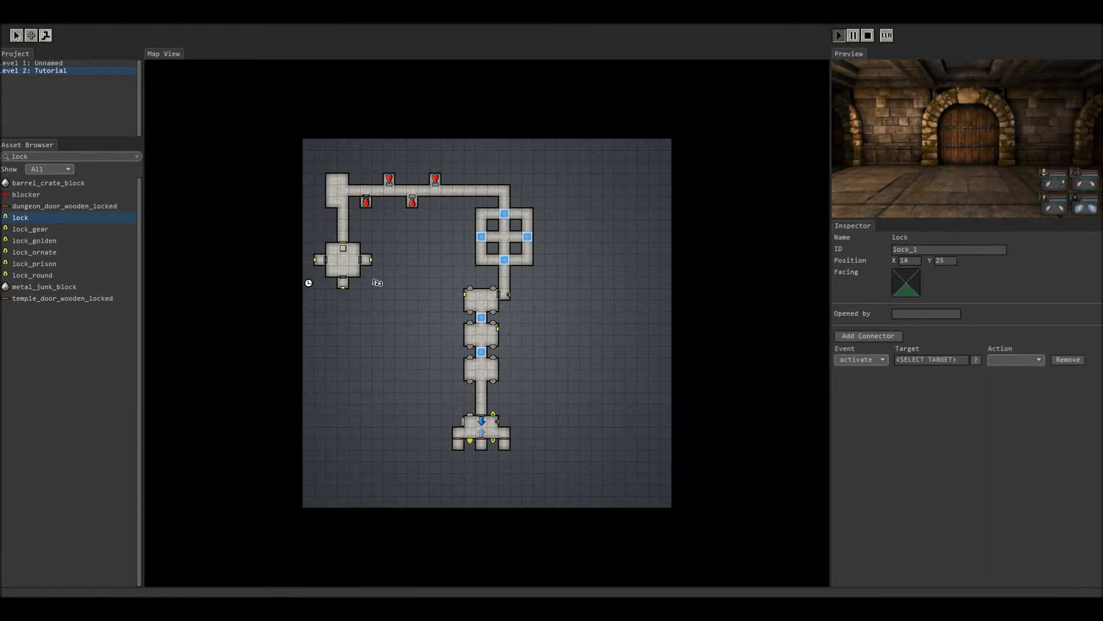
left_click(457, 436)
left_click(926, 313)
type("helm")
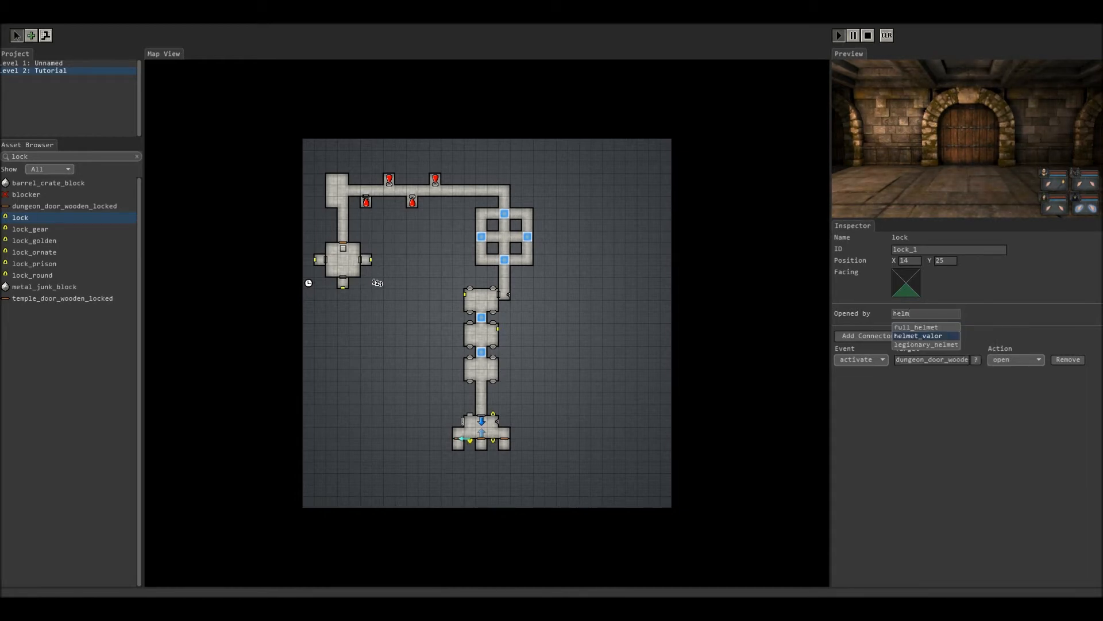
key("Return")
Step: Place a full_helmet and a conjurers_hat in the bottom room
left_click(137, 156)
type("full")
left_click(36, 183)
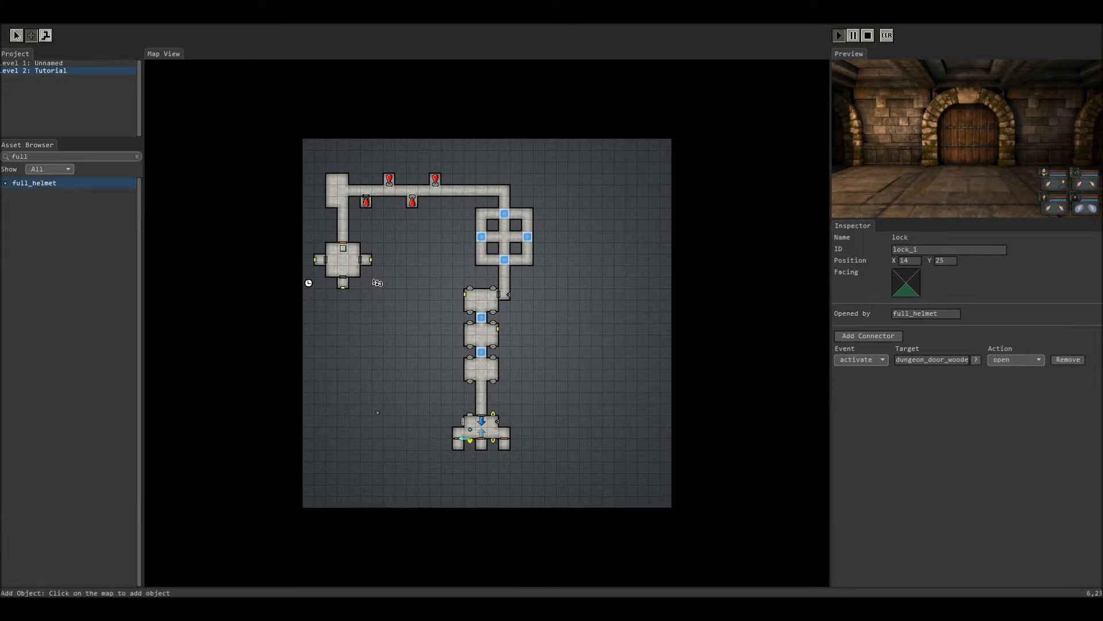
left_click(136, 156)
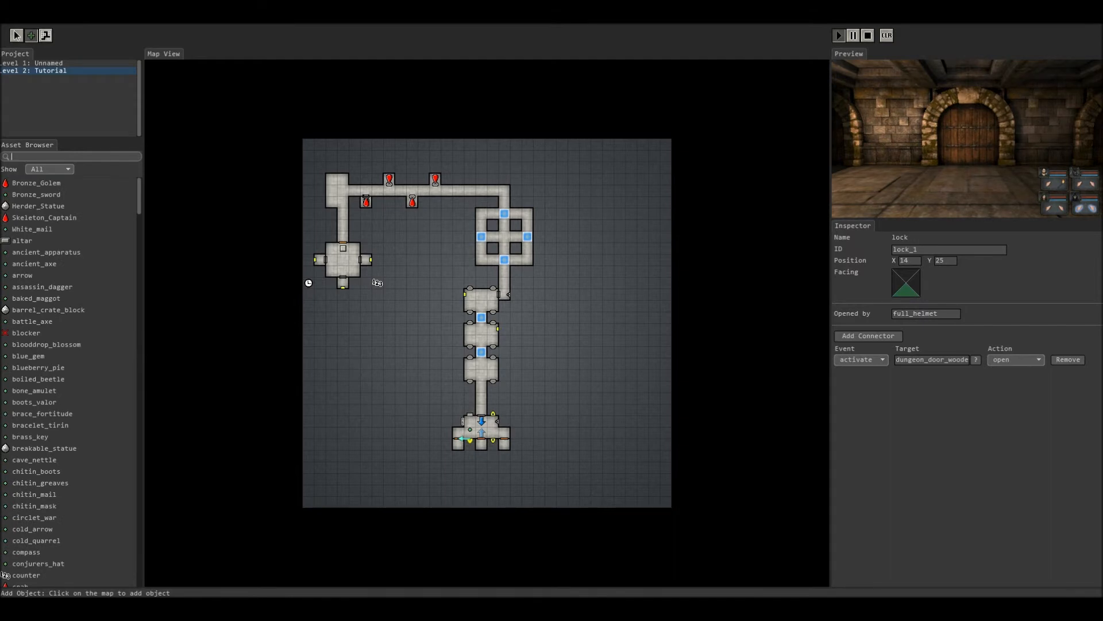
type("wi")
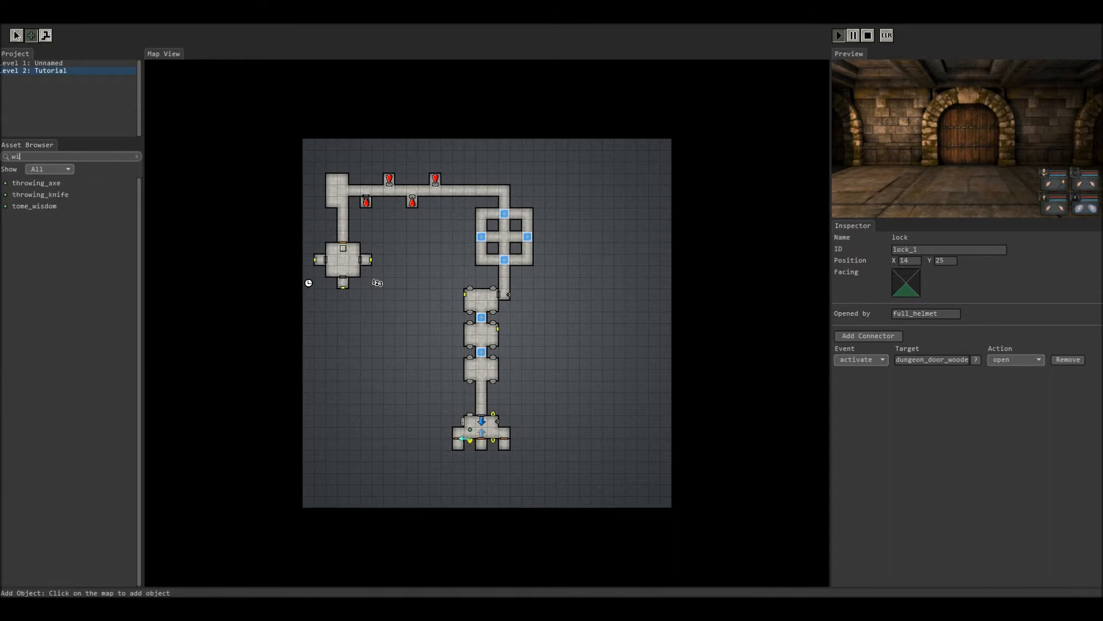
type("zard")
key("BackSpace")
key("BackSpace")
key("BackSpace")
key("BackSpace")
key("BackSpace")
type("con")
left_click(38, 183)
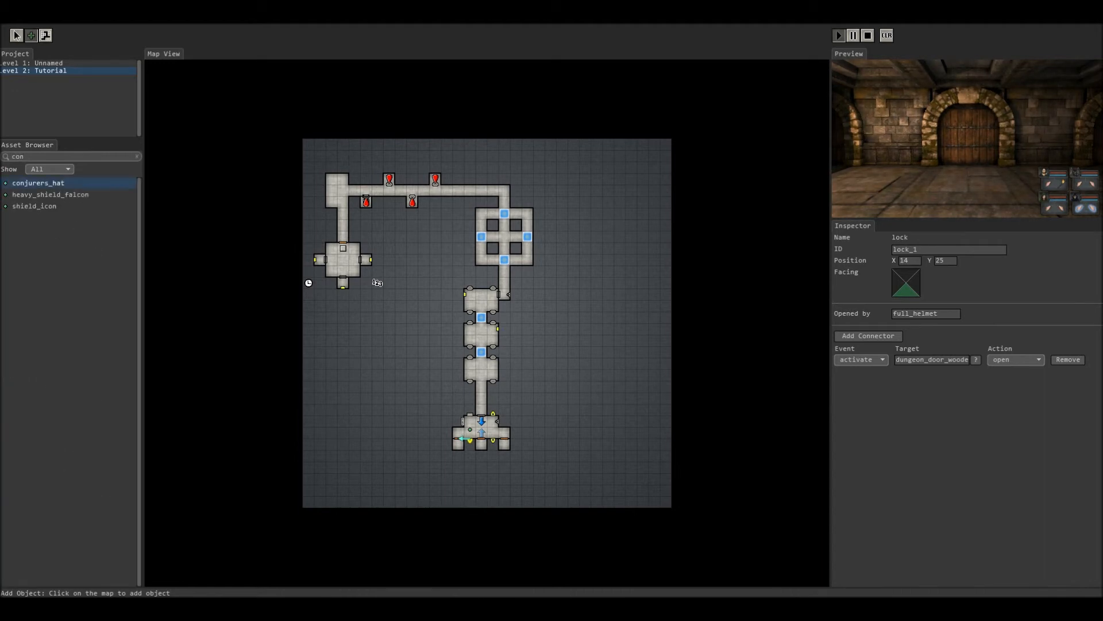
left_click(455, 445)
left_click(16, 36)
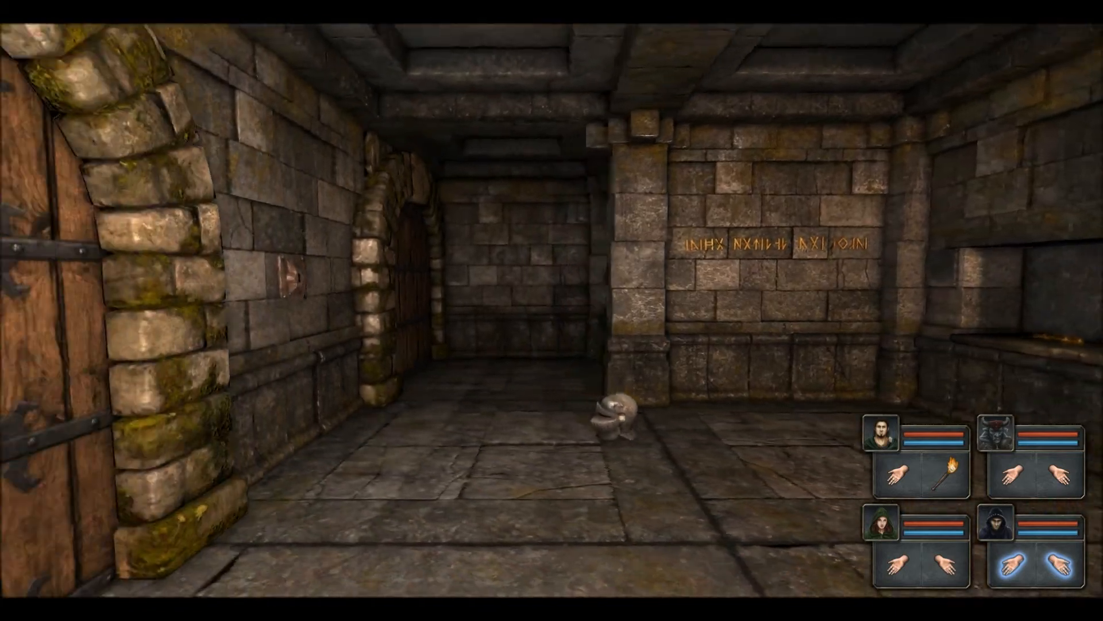
Step: Walk the party into the helmet room, pick up the conjurer's hat and drop it
key("w")
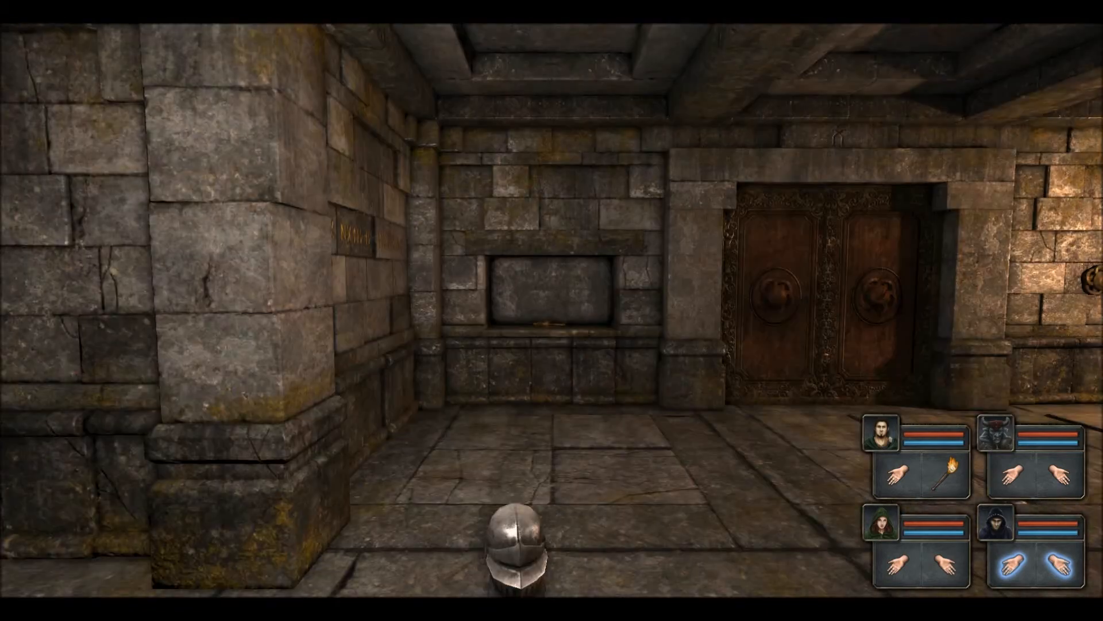
key("q")
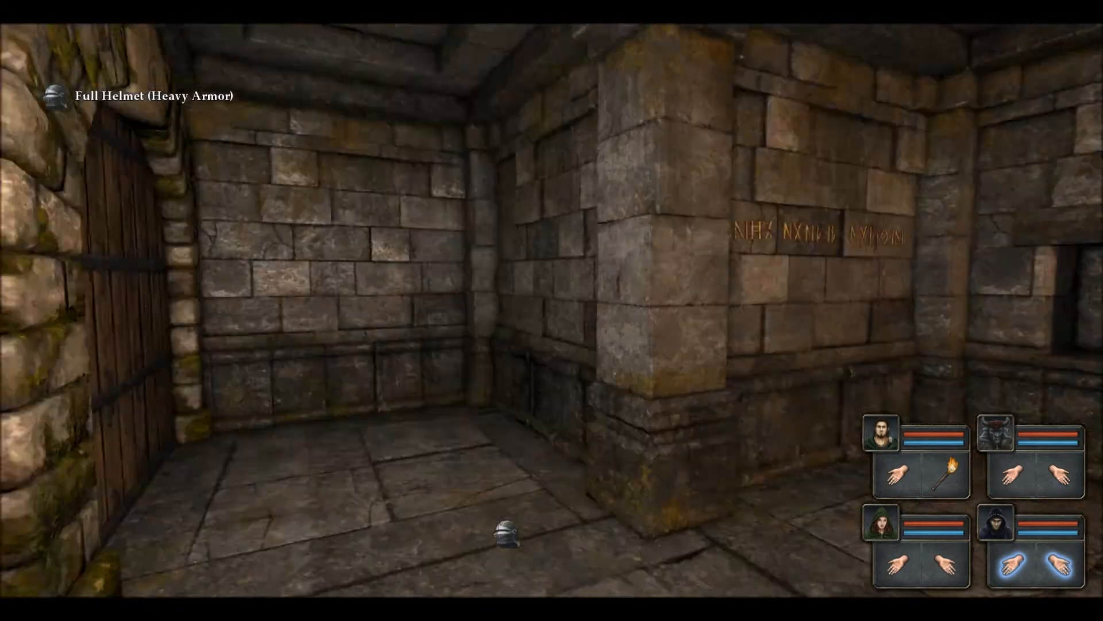
key("w")
key("e")
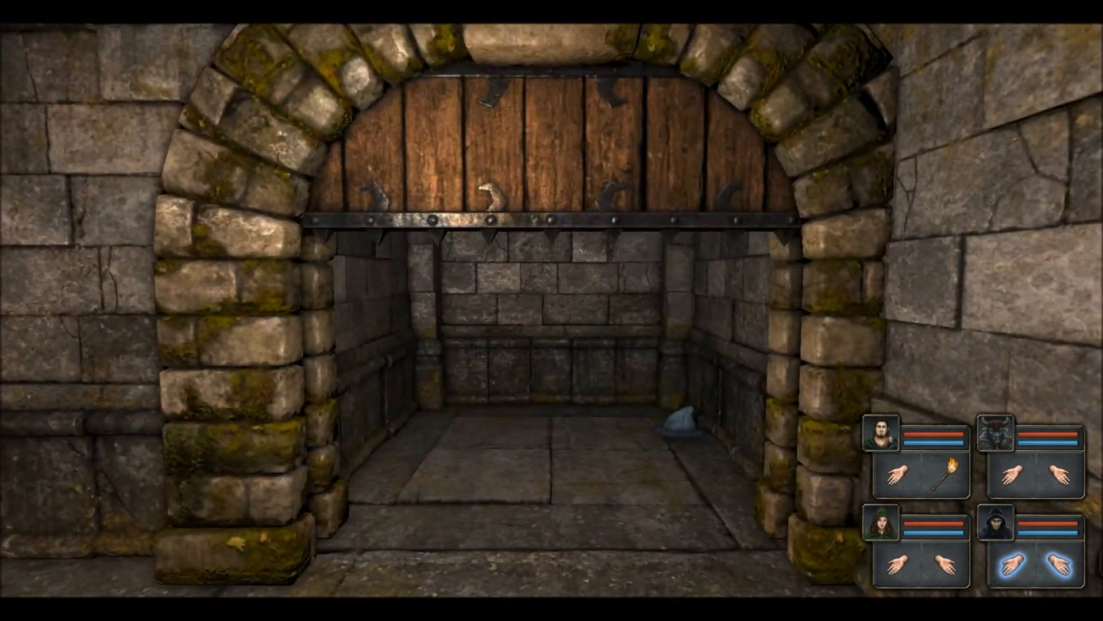
key("w")
key("q")
left_click(478, 566)
key("e")
key("w")
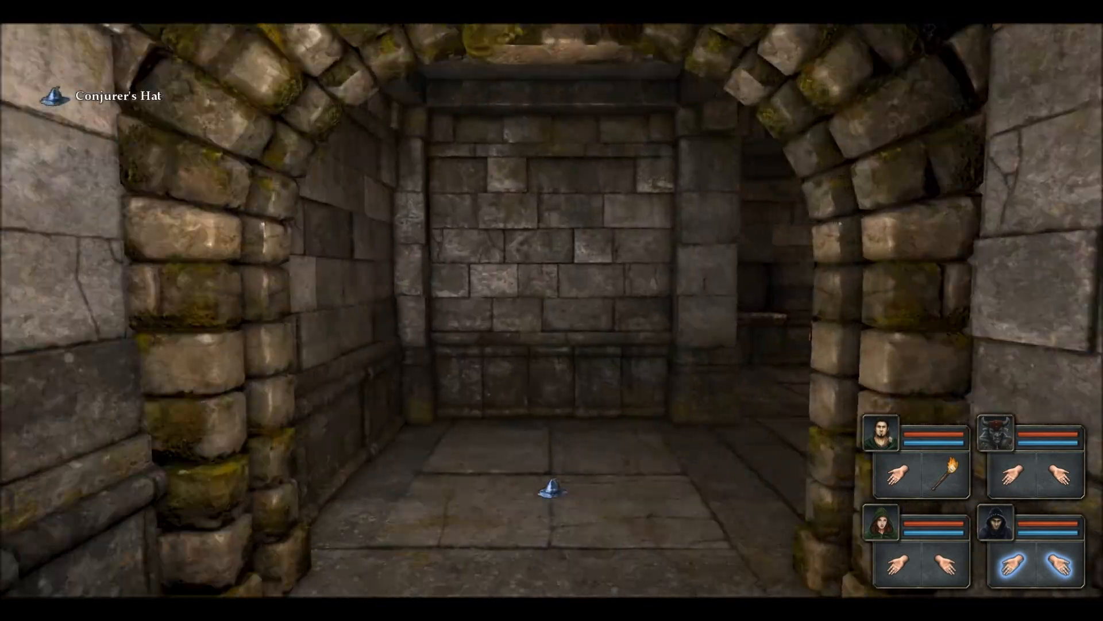
key("e")
key("w")
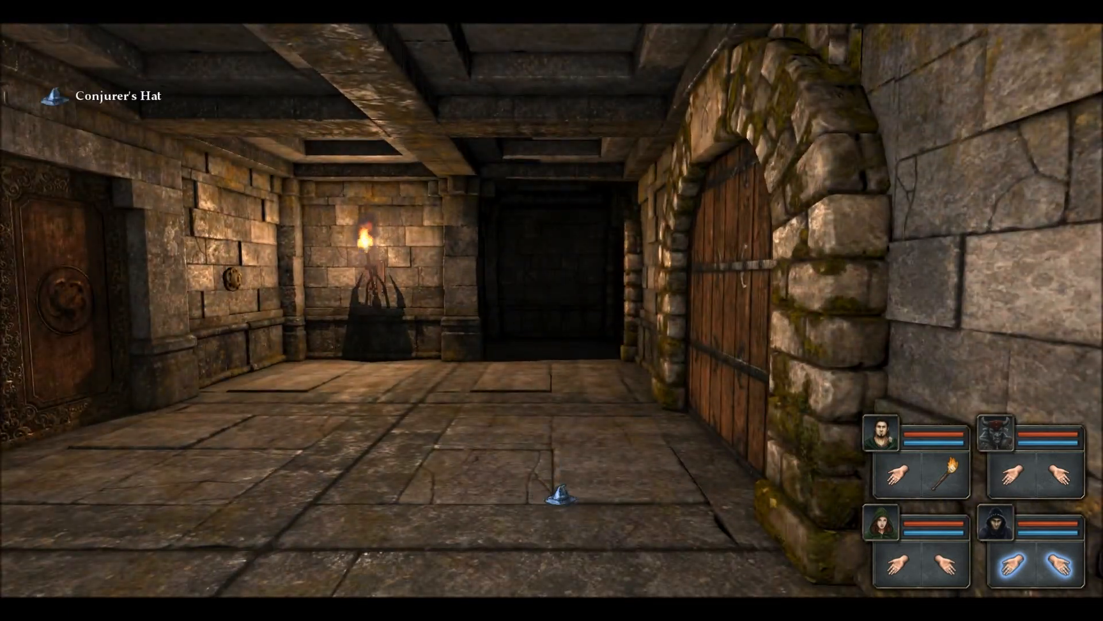
left_click(536, 438)
Step: Walk down the corridor to the ornate-door room and take the torch from its holder
key("e")
key("d")
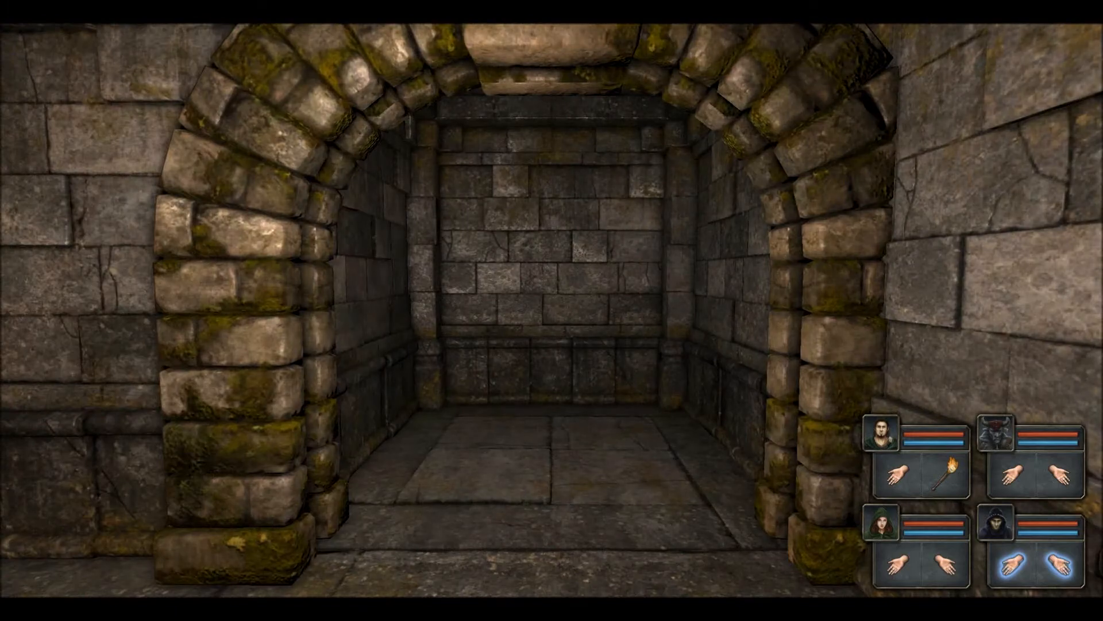
key("a")
key("q")
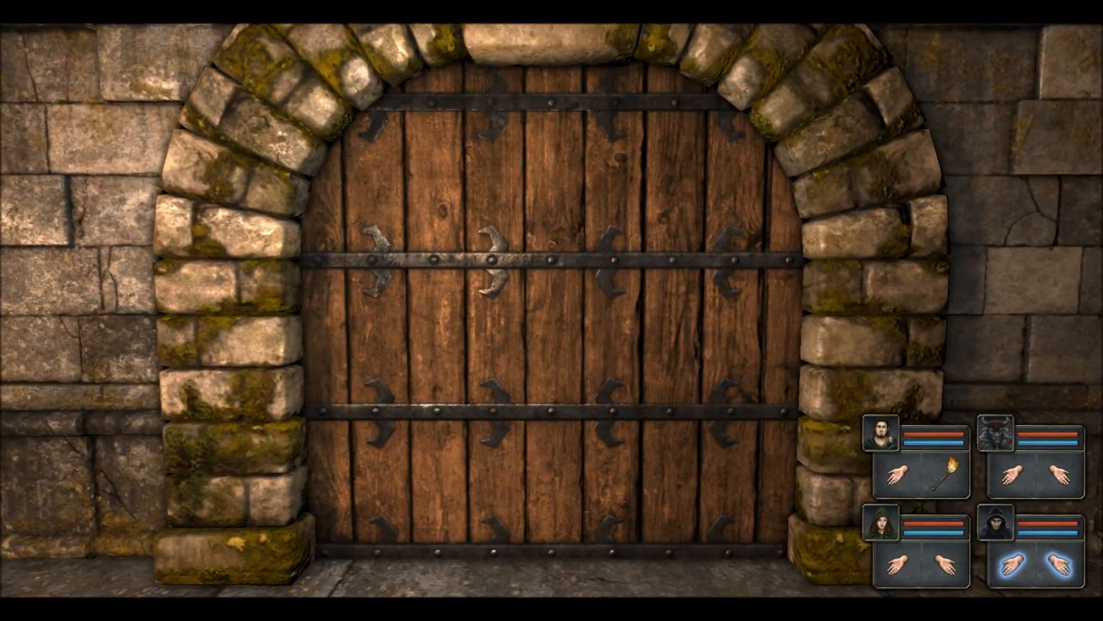
key("e")
key("d")
key("w")
key("w")
key("w")
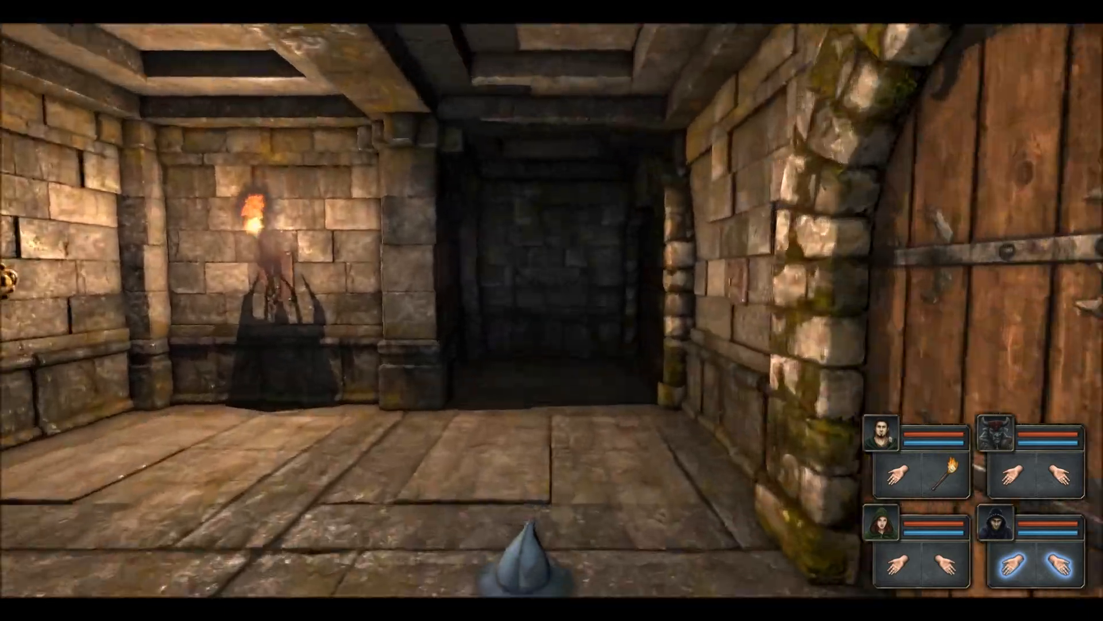
key("w")
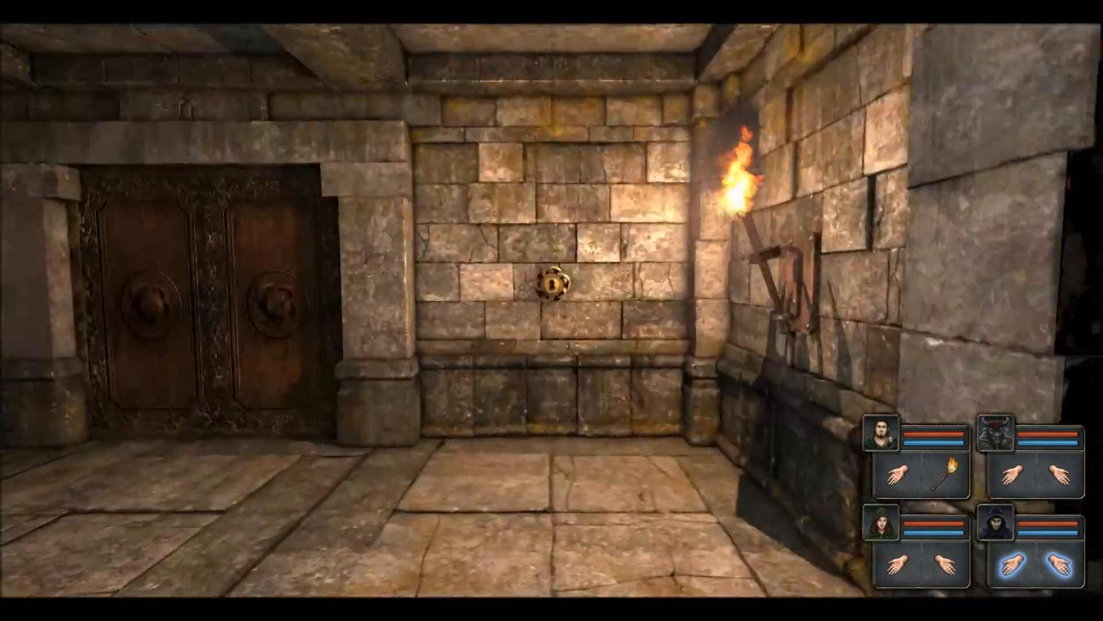
key("q")
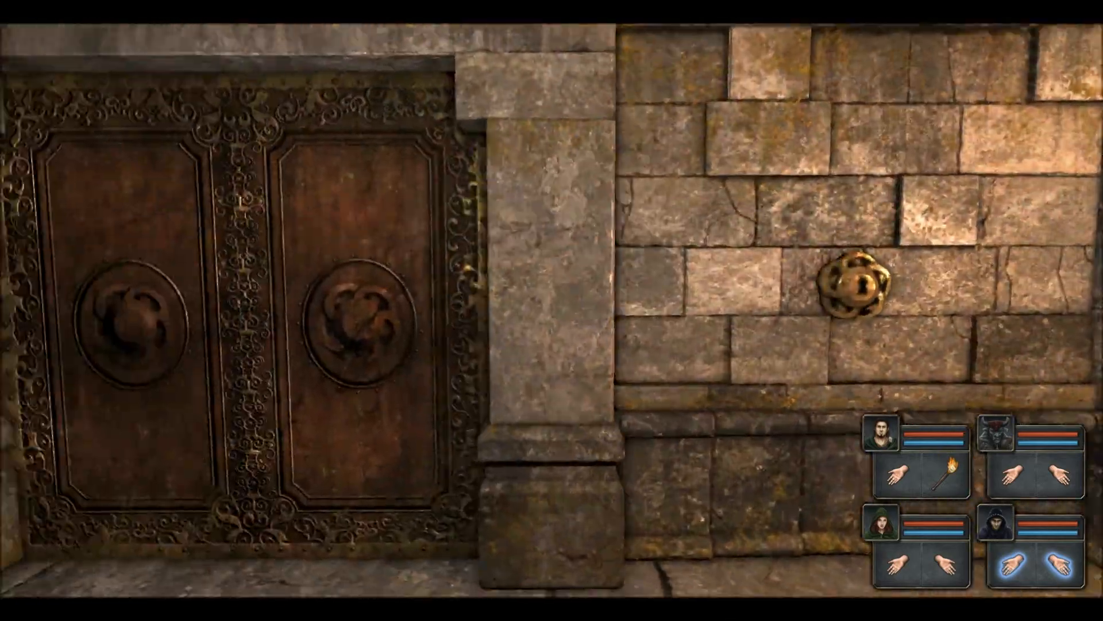
key("e")
left_click(552, 247)
Step: Step toward the opening ornate door, then exit full-screen and stop the preview
key("q")
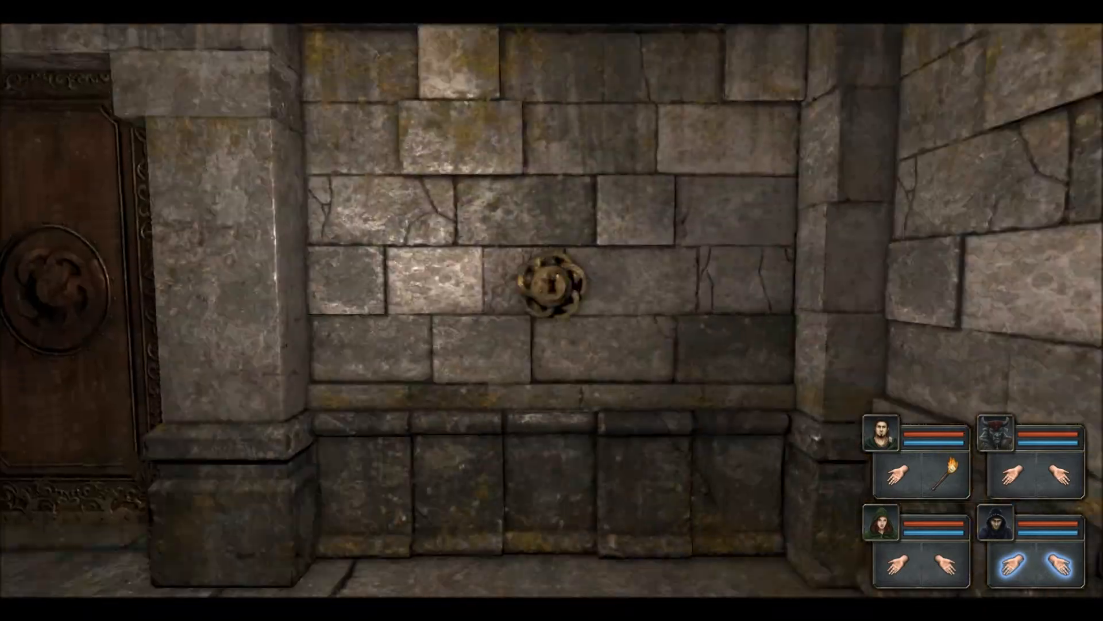
key("q")
key("w")
key("Escape")
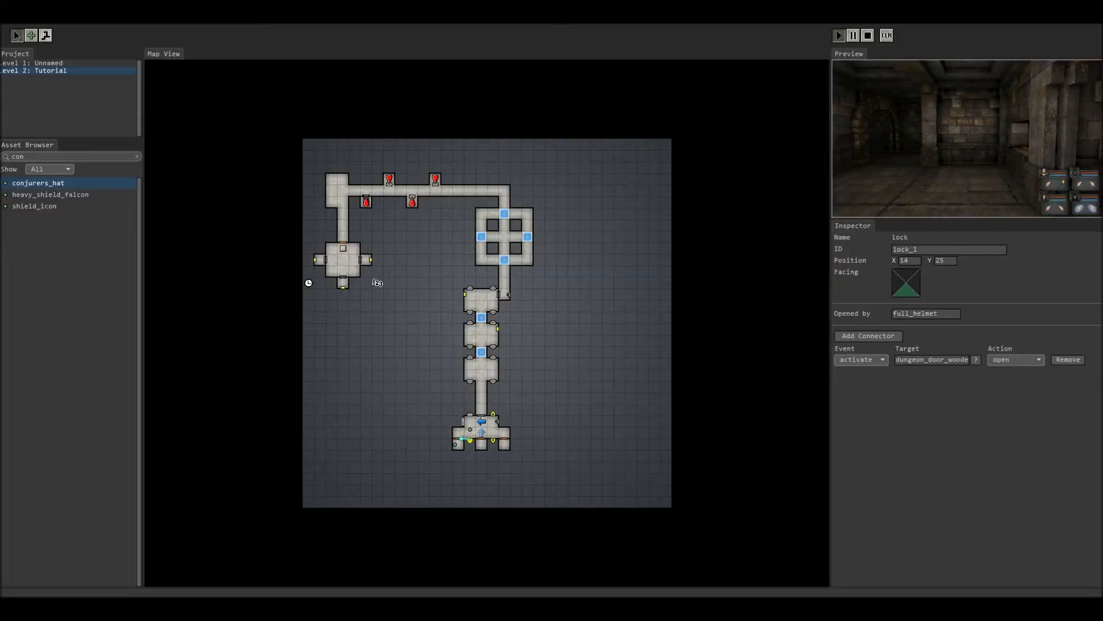
left_click(867, 36)
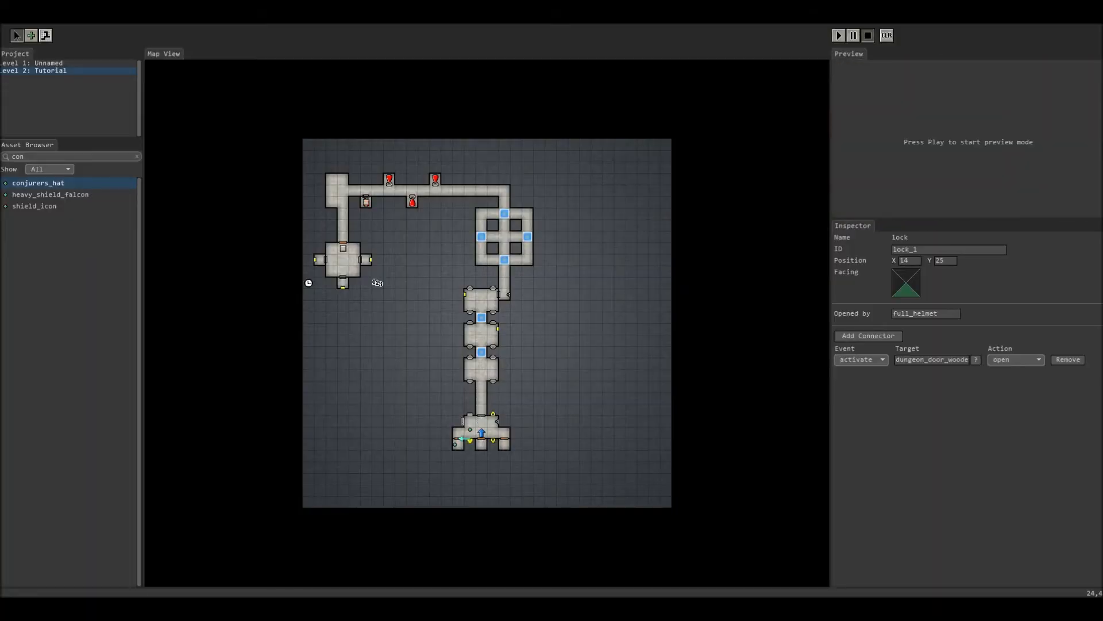